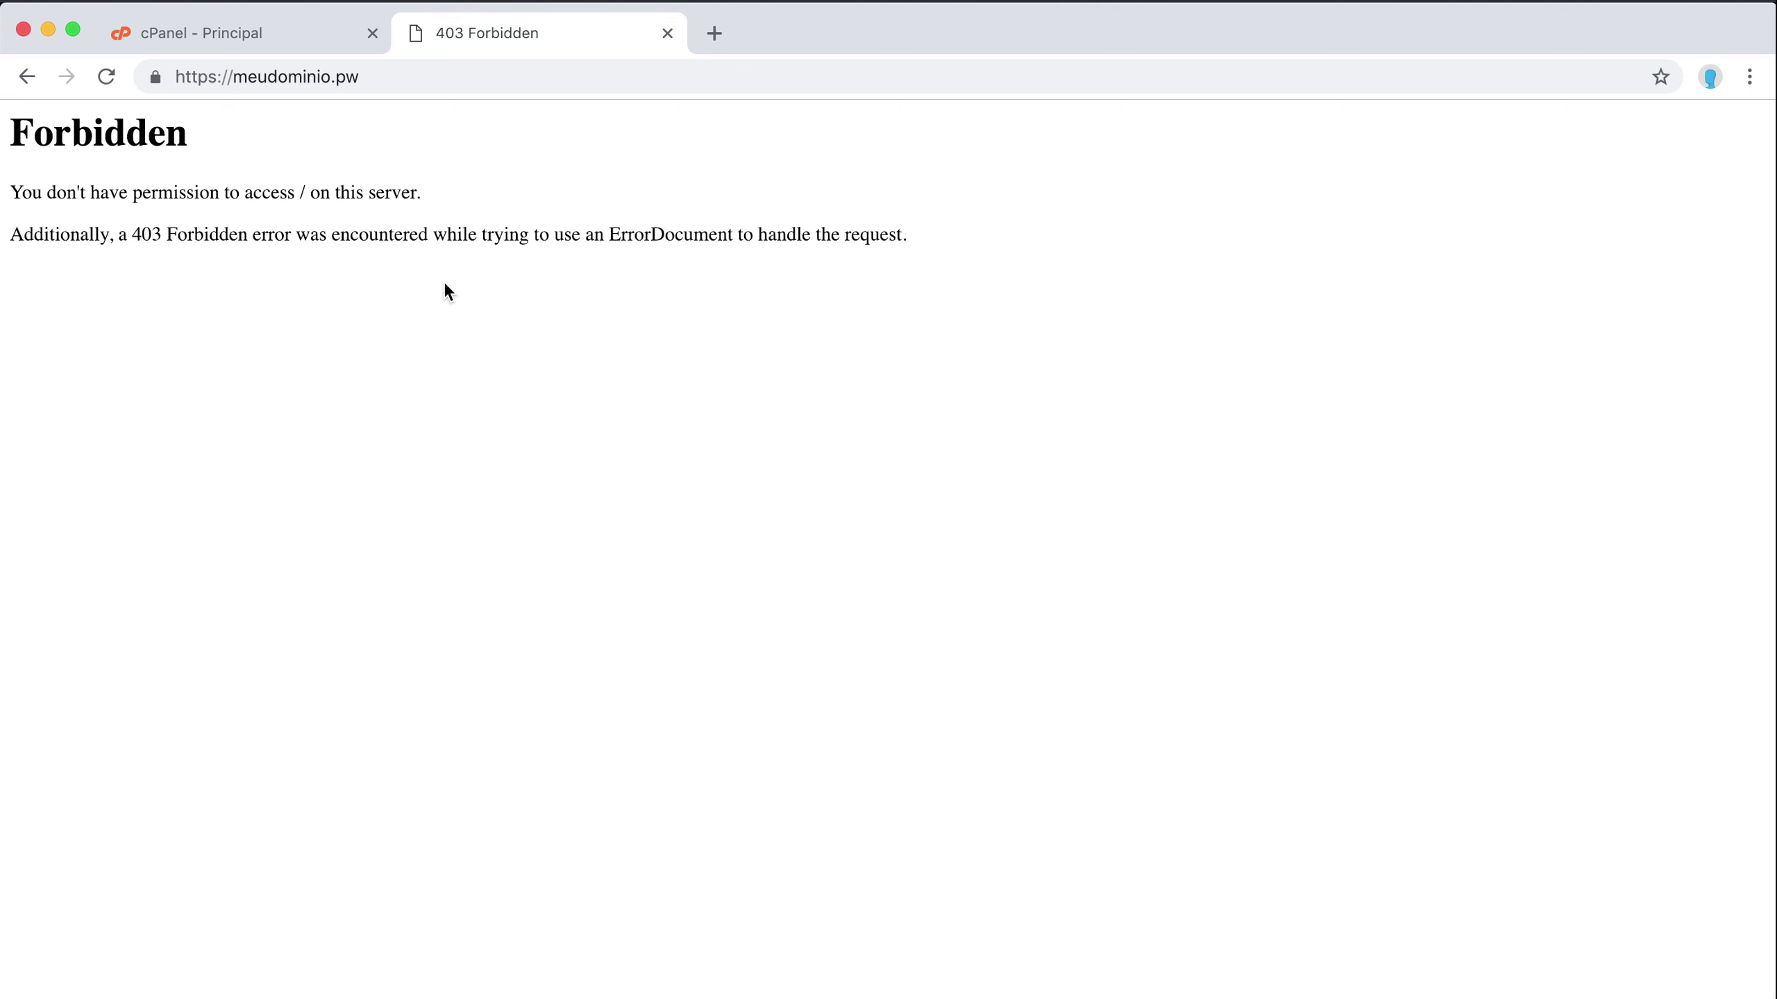
# - Inspect the contents of the public_html folder in the cPanel file manager, then close the file manager
pyautogui.click(280, 32)
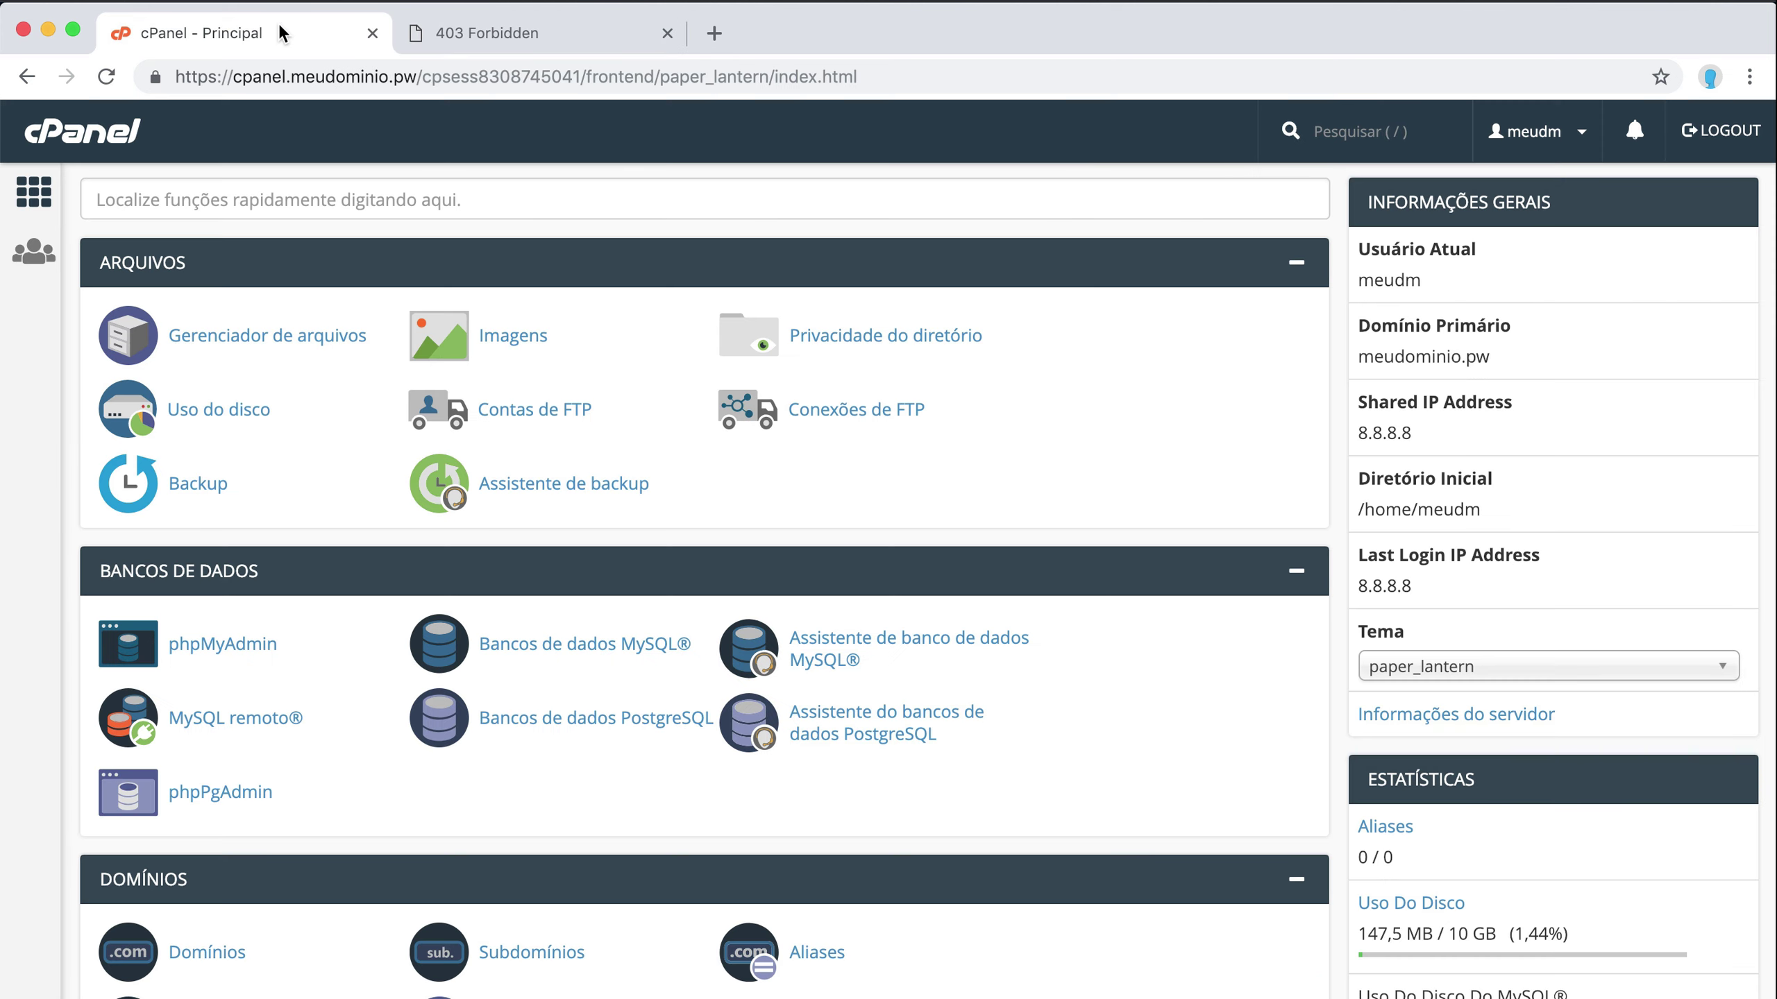
pyautogui.click(266, 345)
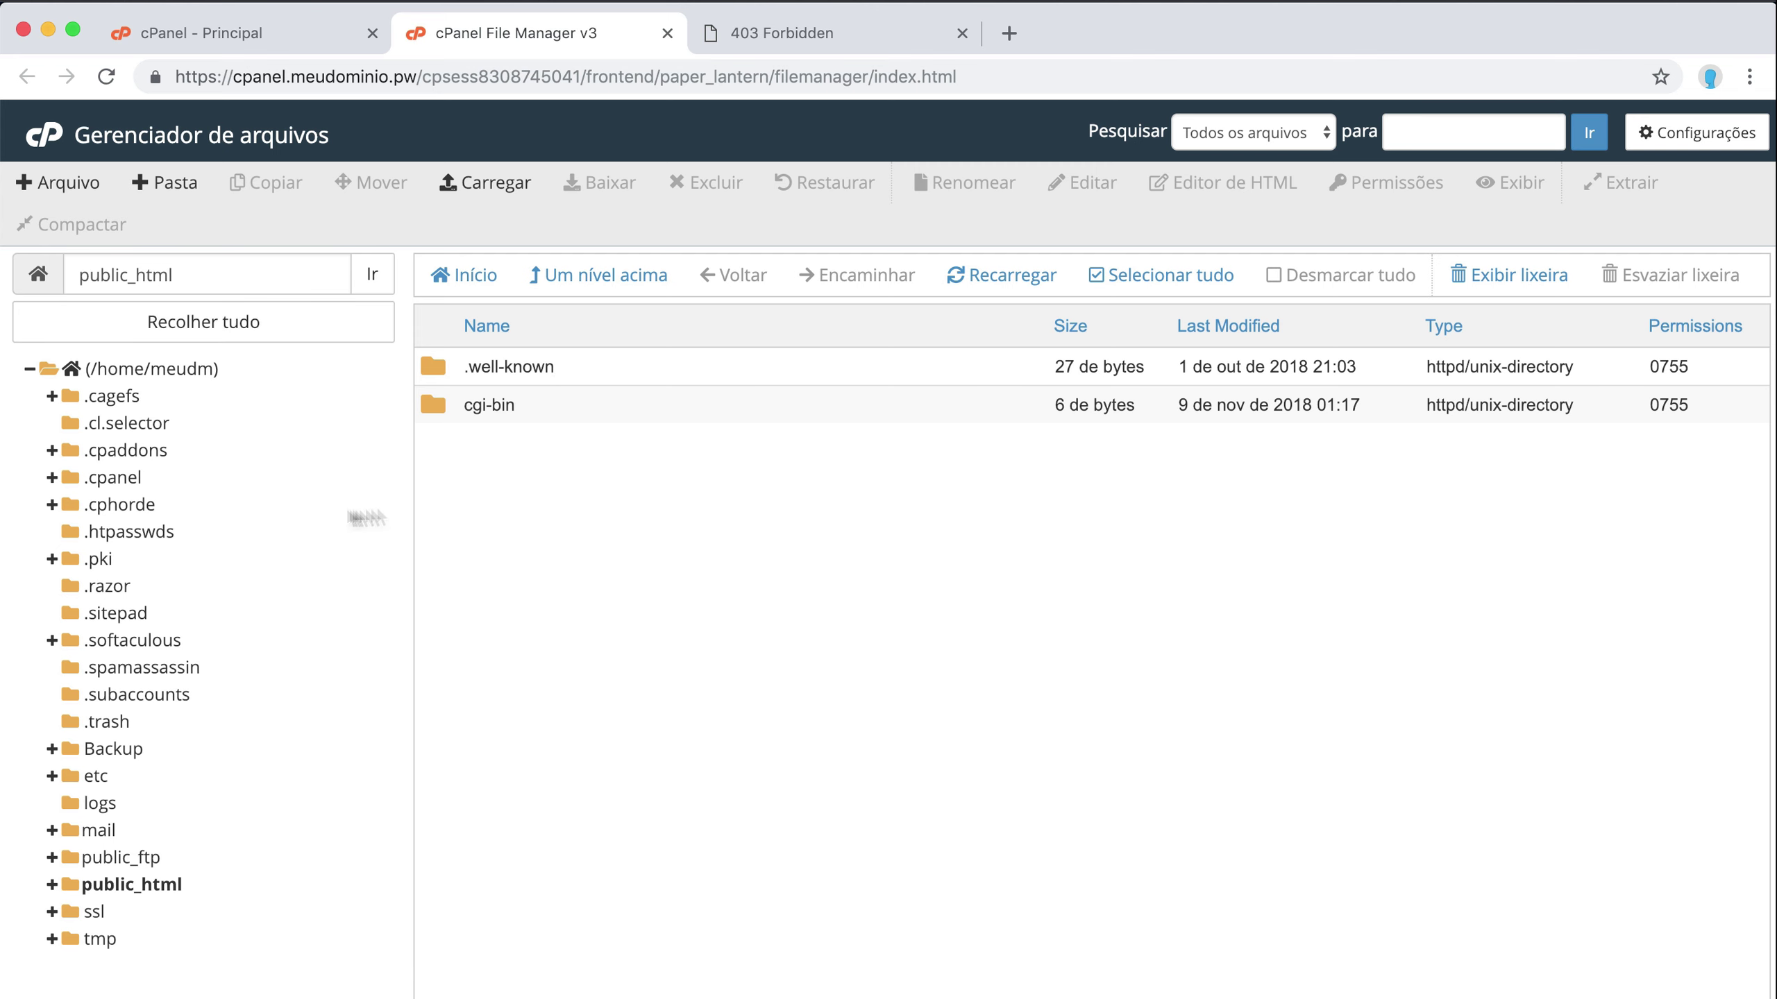
pyautogui.click(603, 273)
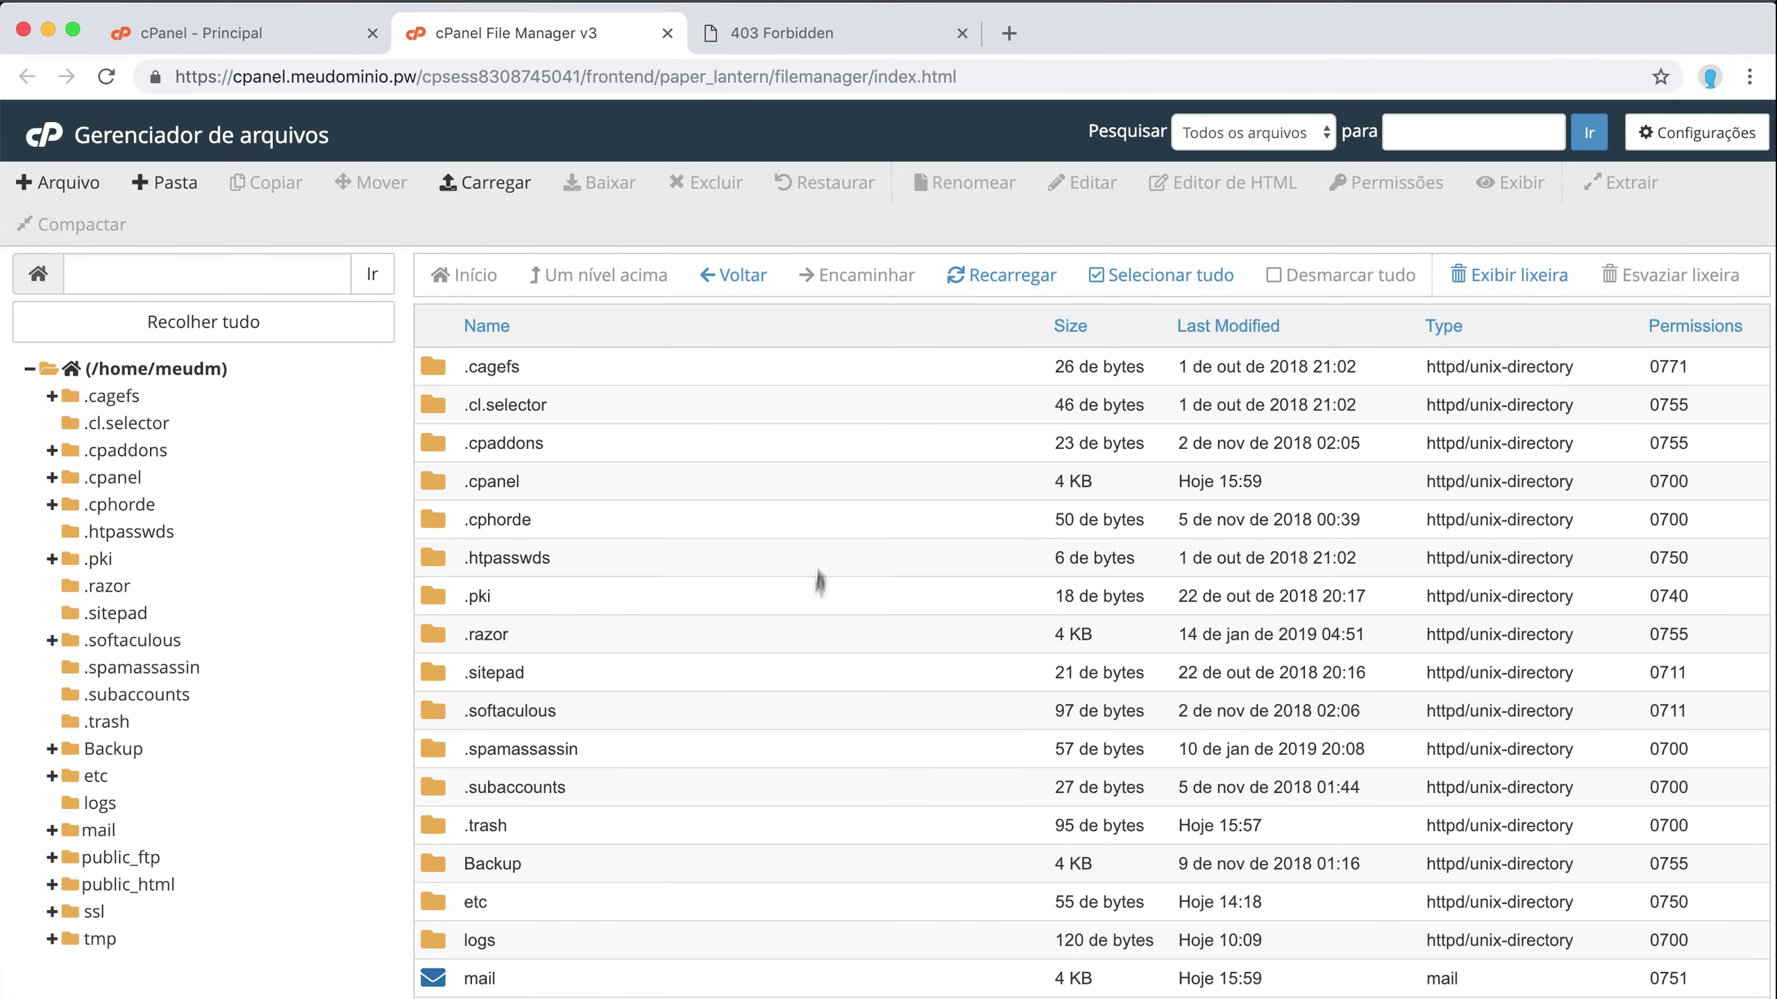
pyautogui.scroll(-8, 635, 548)
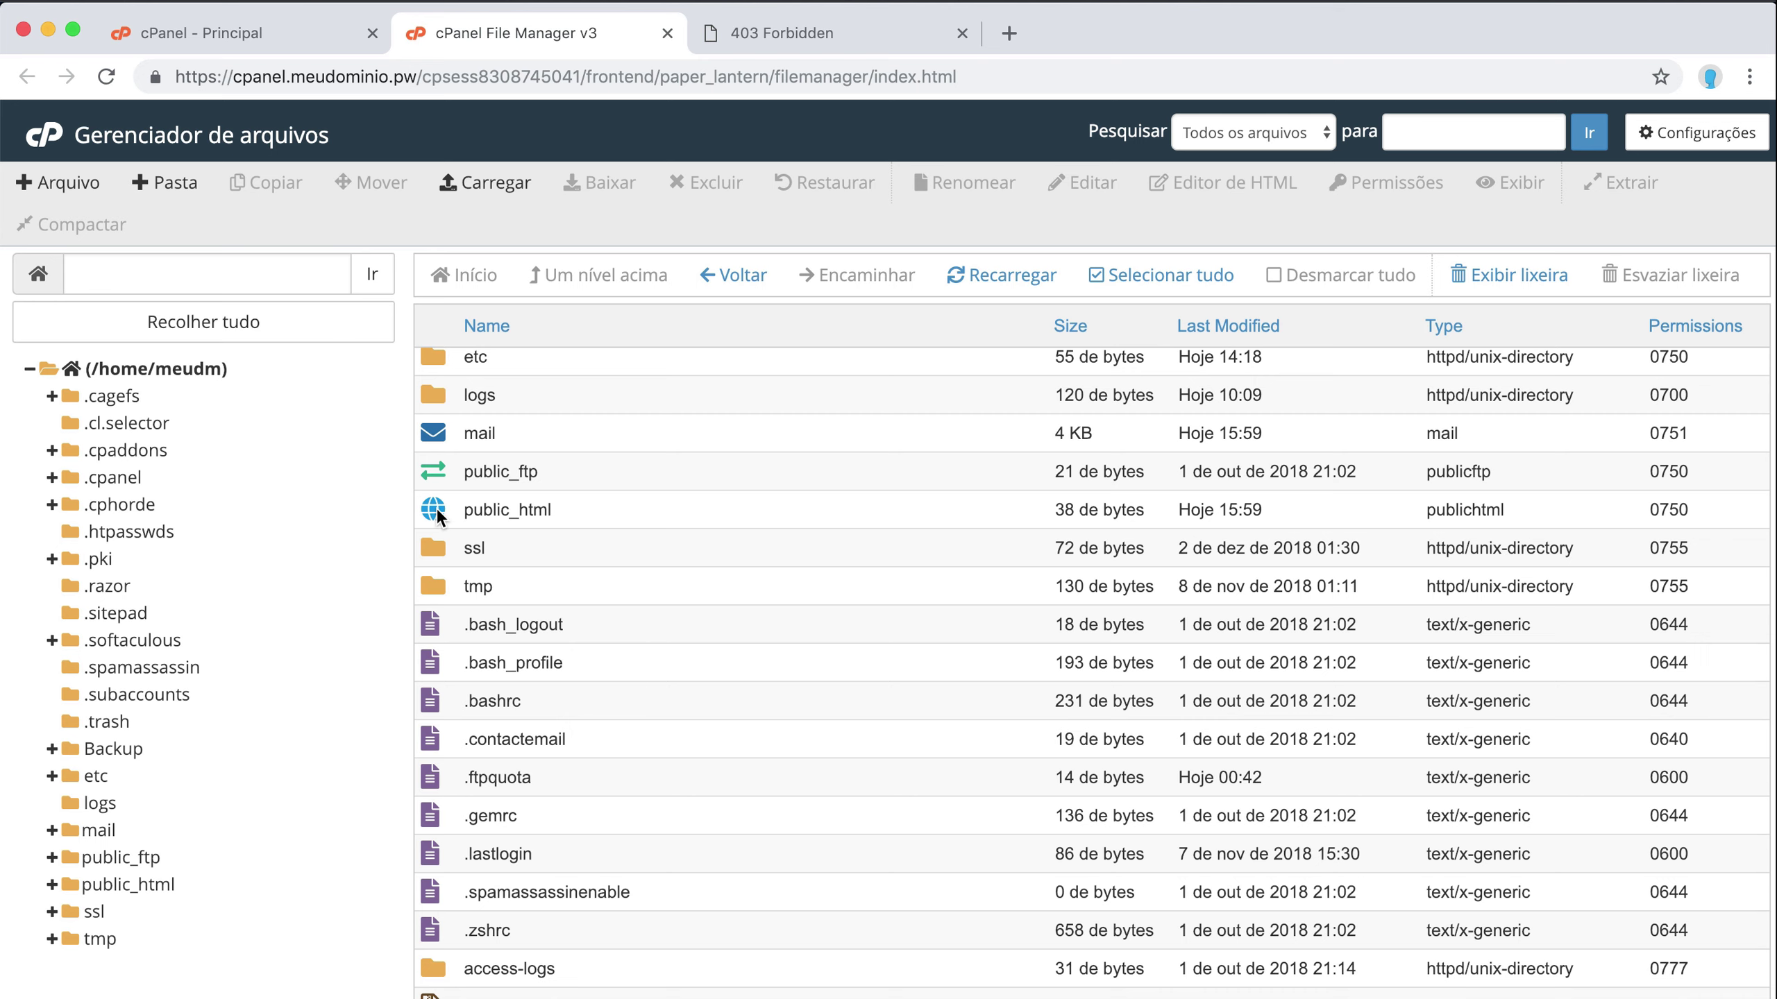
pyautogui.doubleClick(433, 511)
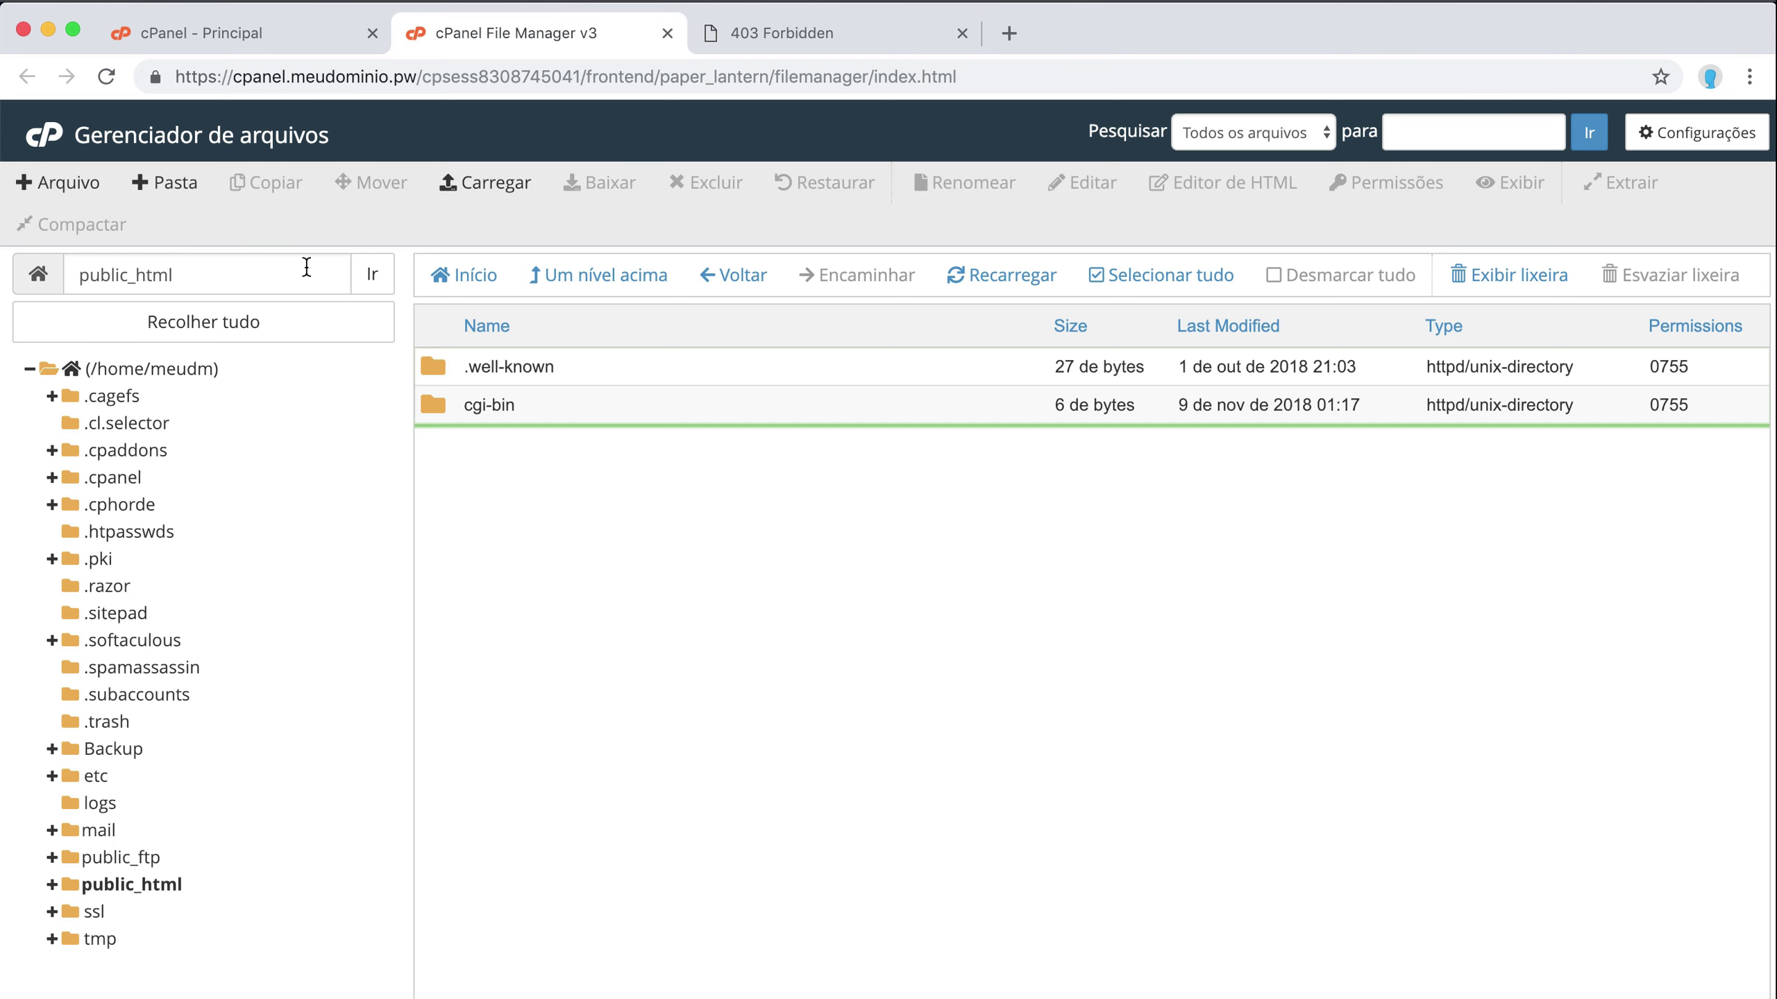
pyautogui.click(667, 33)
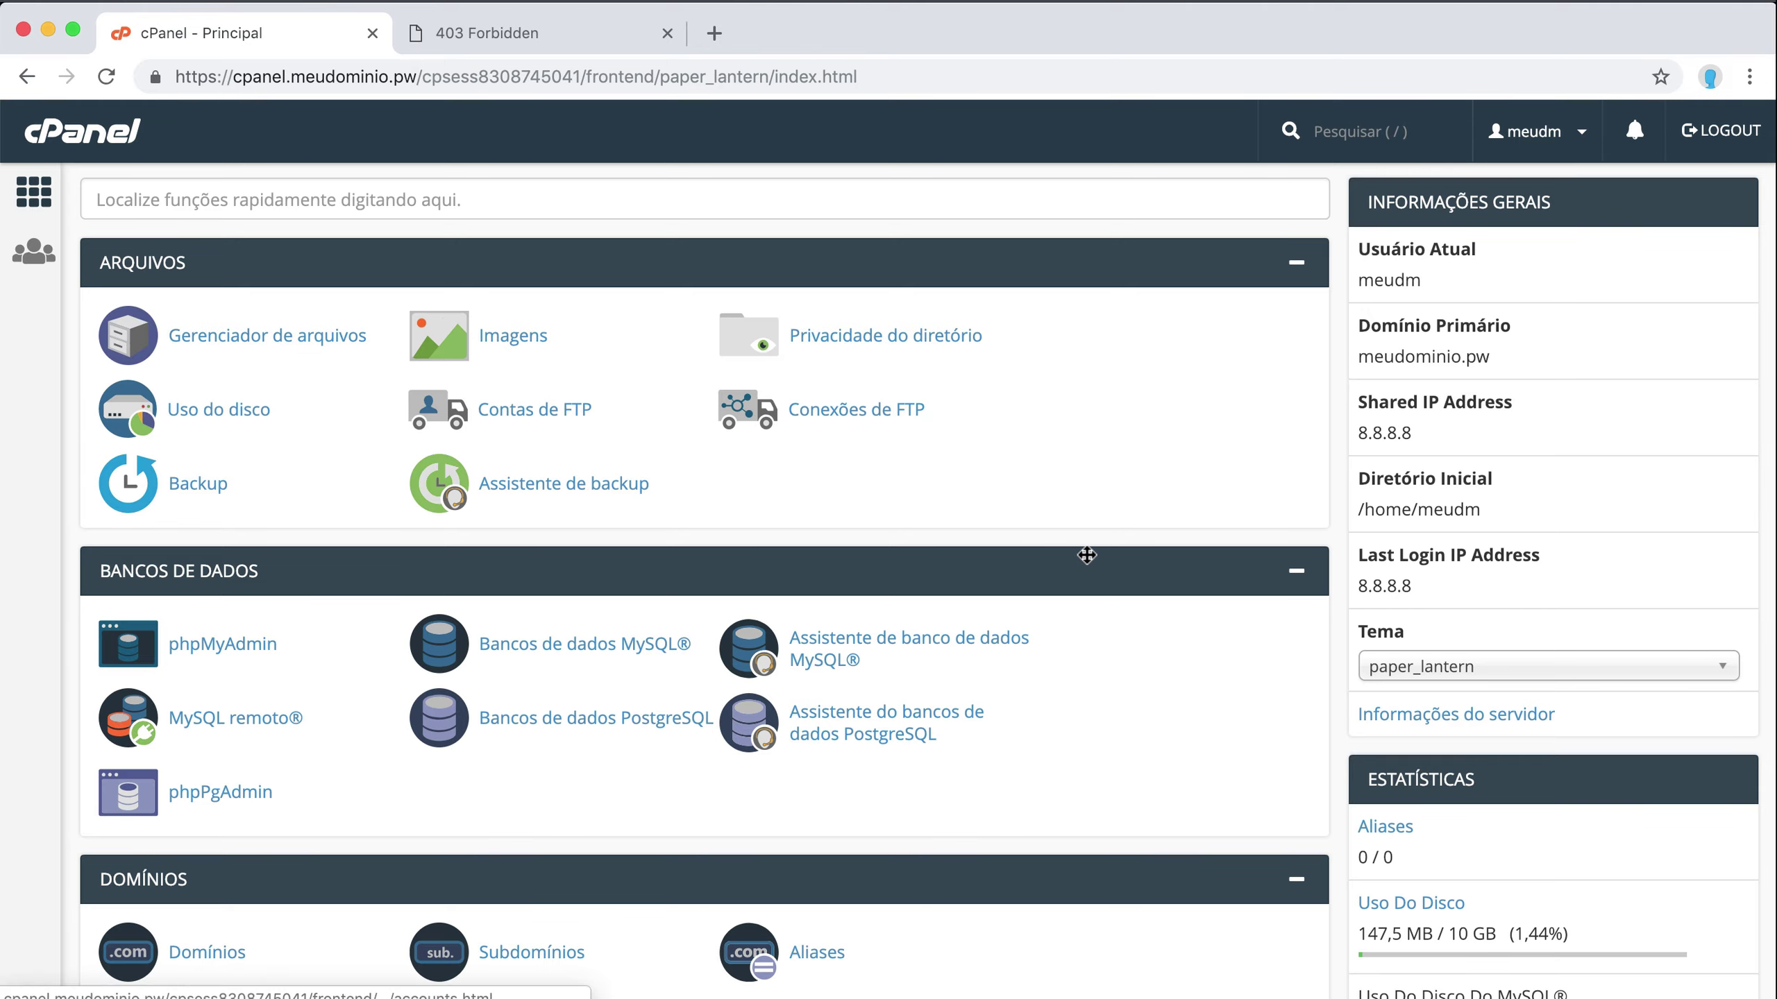
# - Open the Softaculous application installer from the cPanel home page
pyautogui.scroll(-20, 1086, 555)
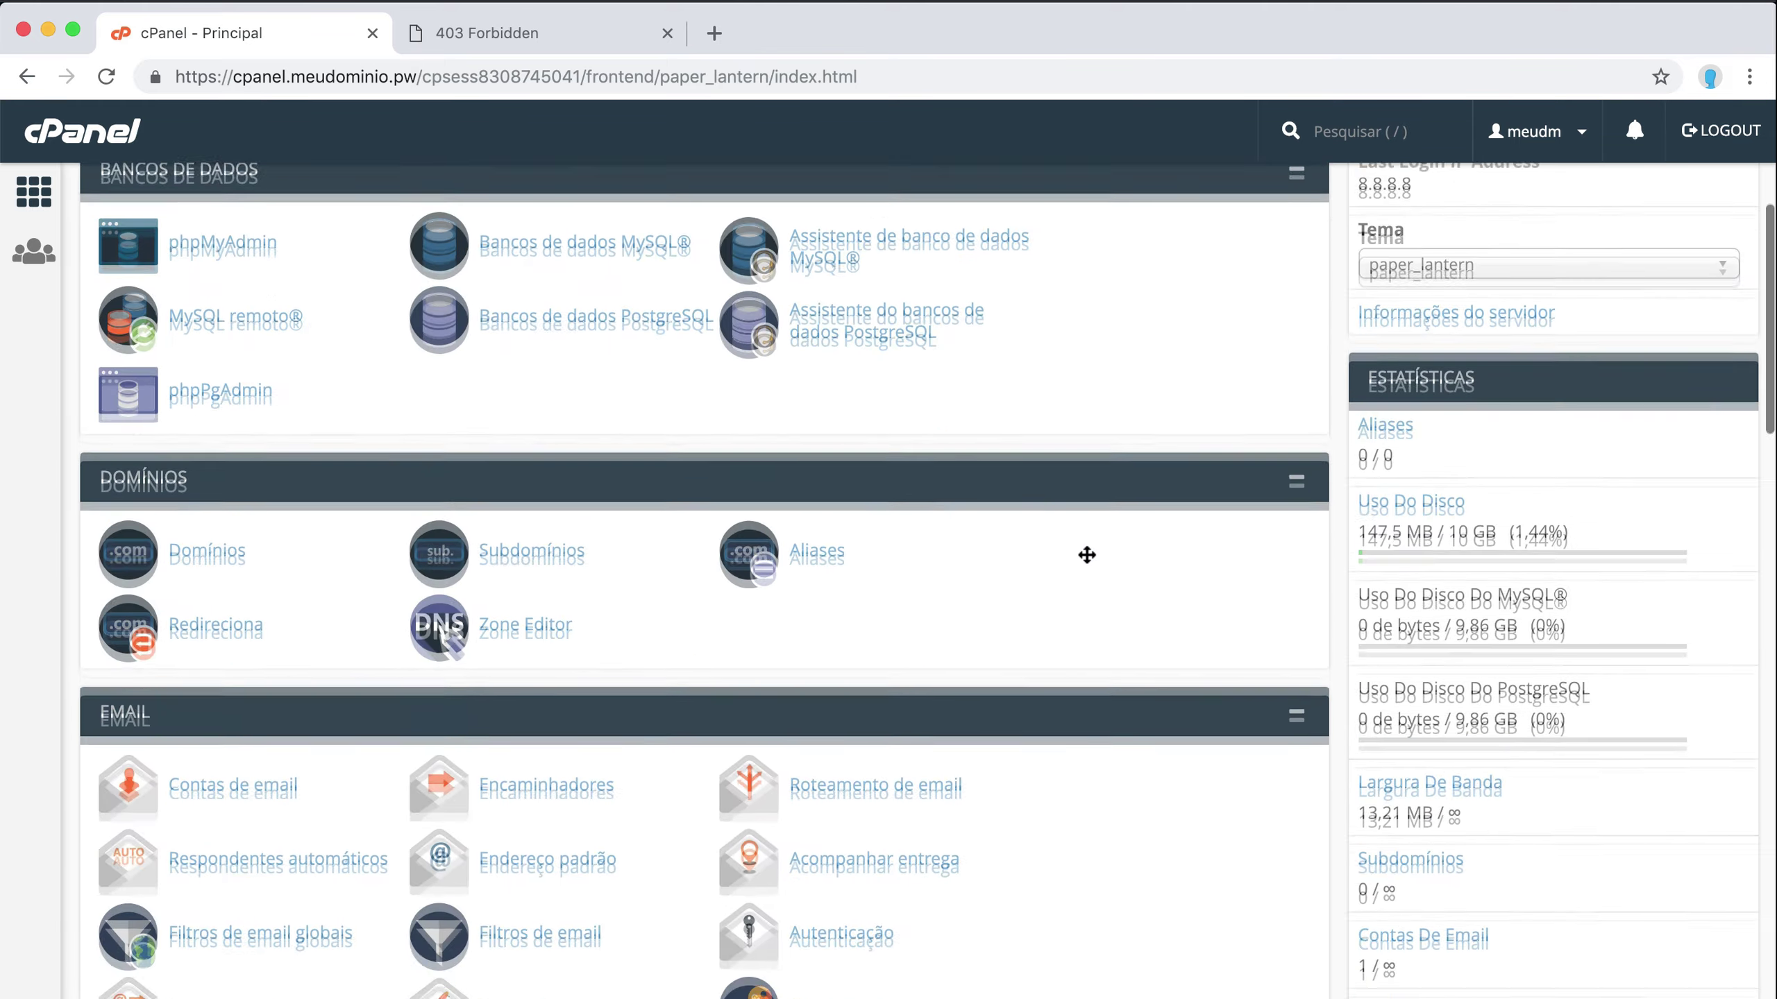
pyautogui.scroll(-10, 1087, 555)
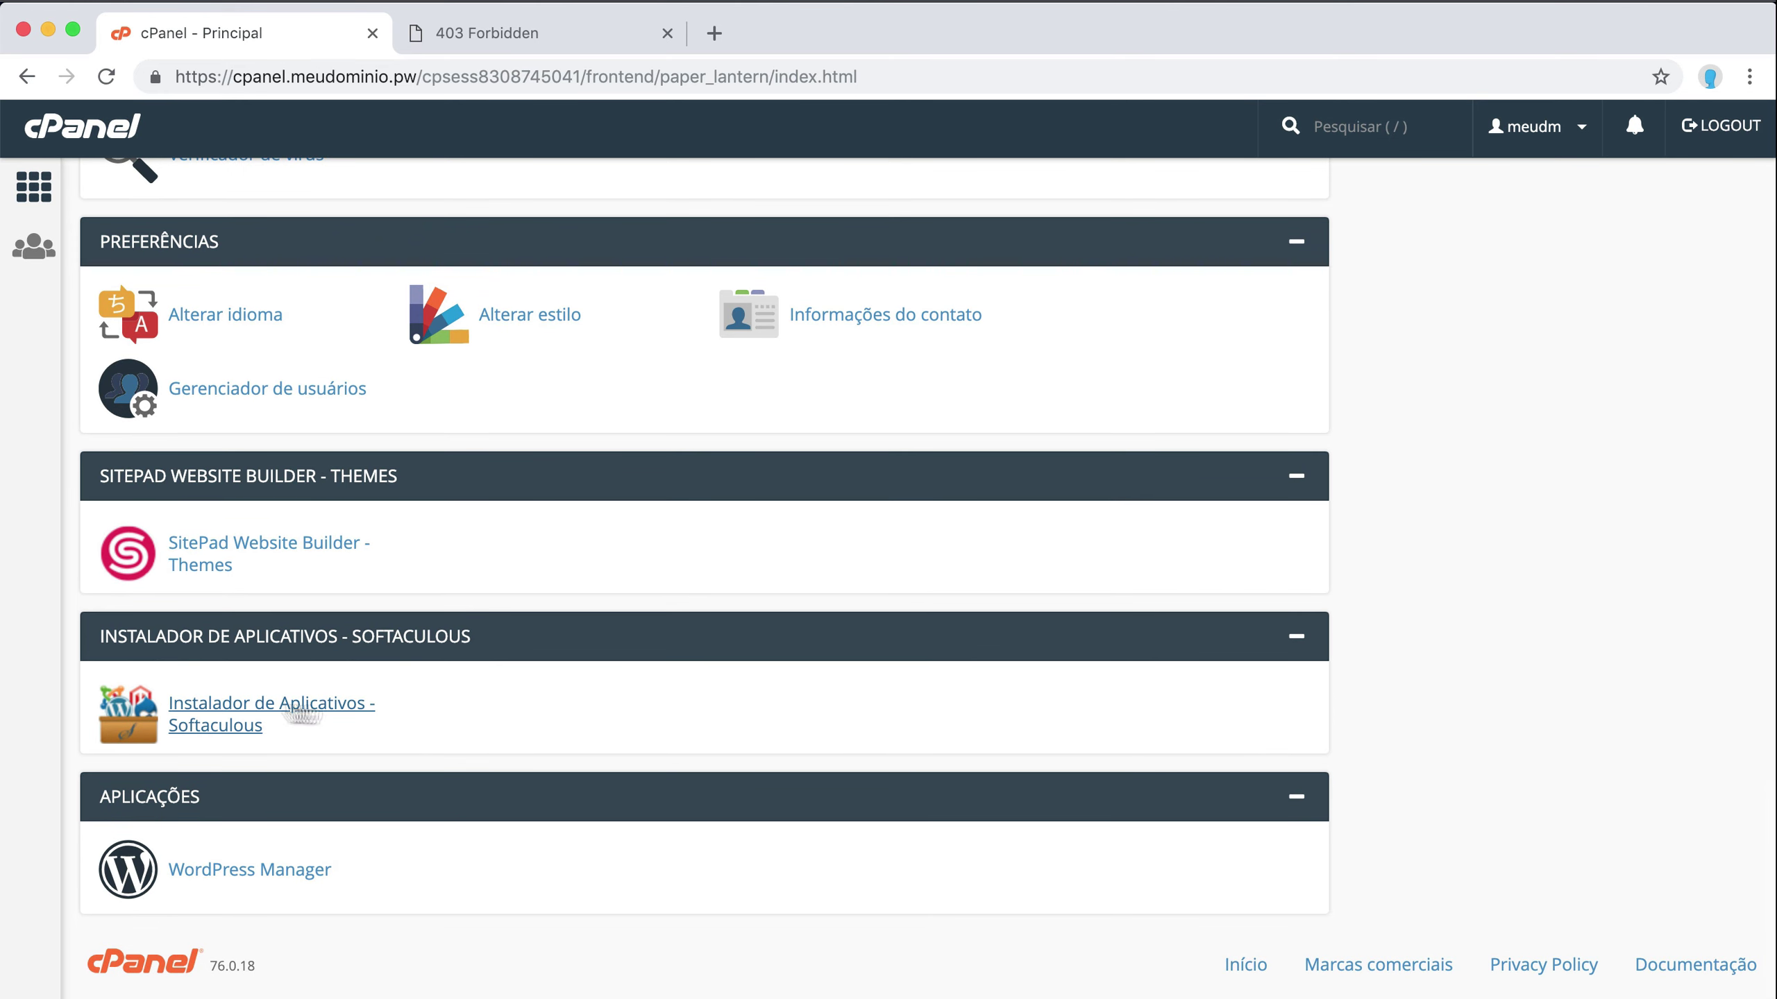
pyautogui.click(233, 726)
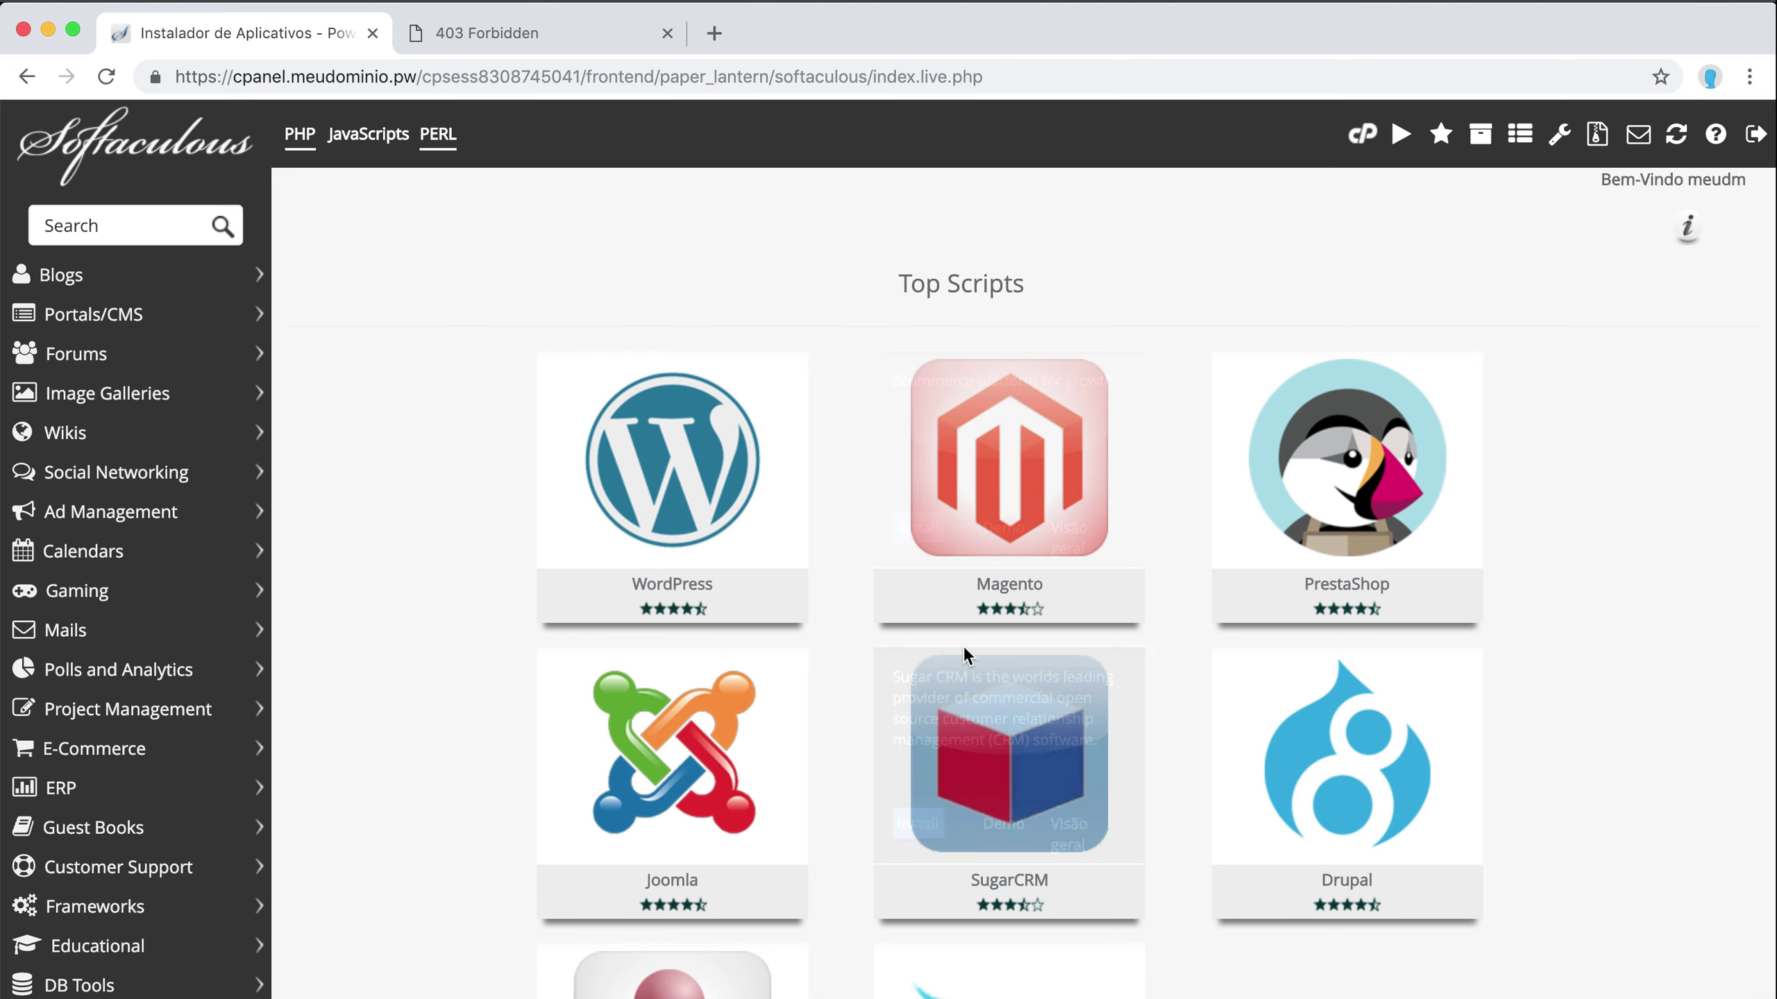
# - Open the Joomla script's overview and start its installation form
pyautogui.moveTo(644, 719)
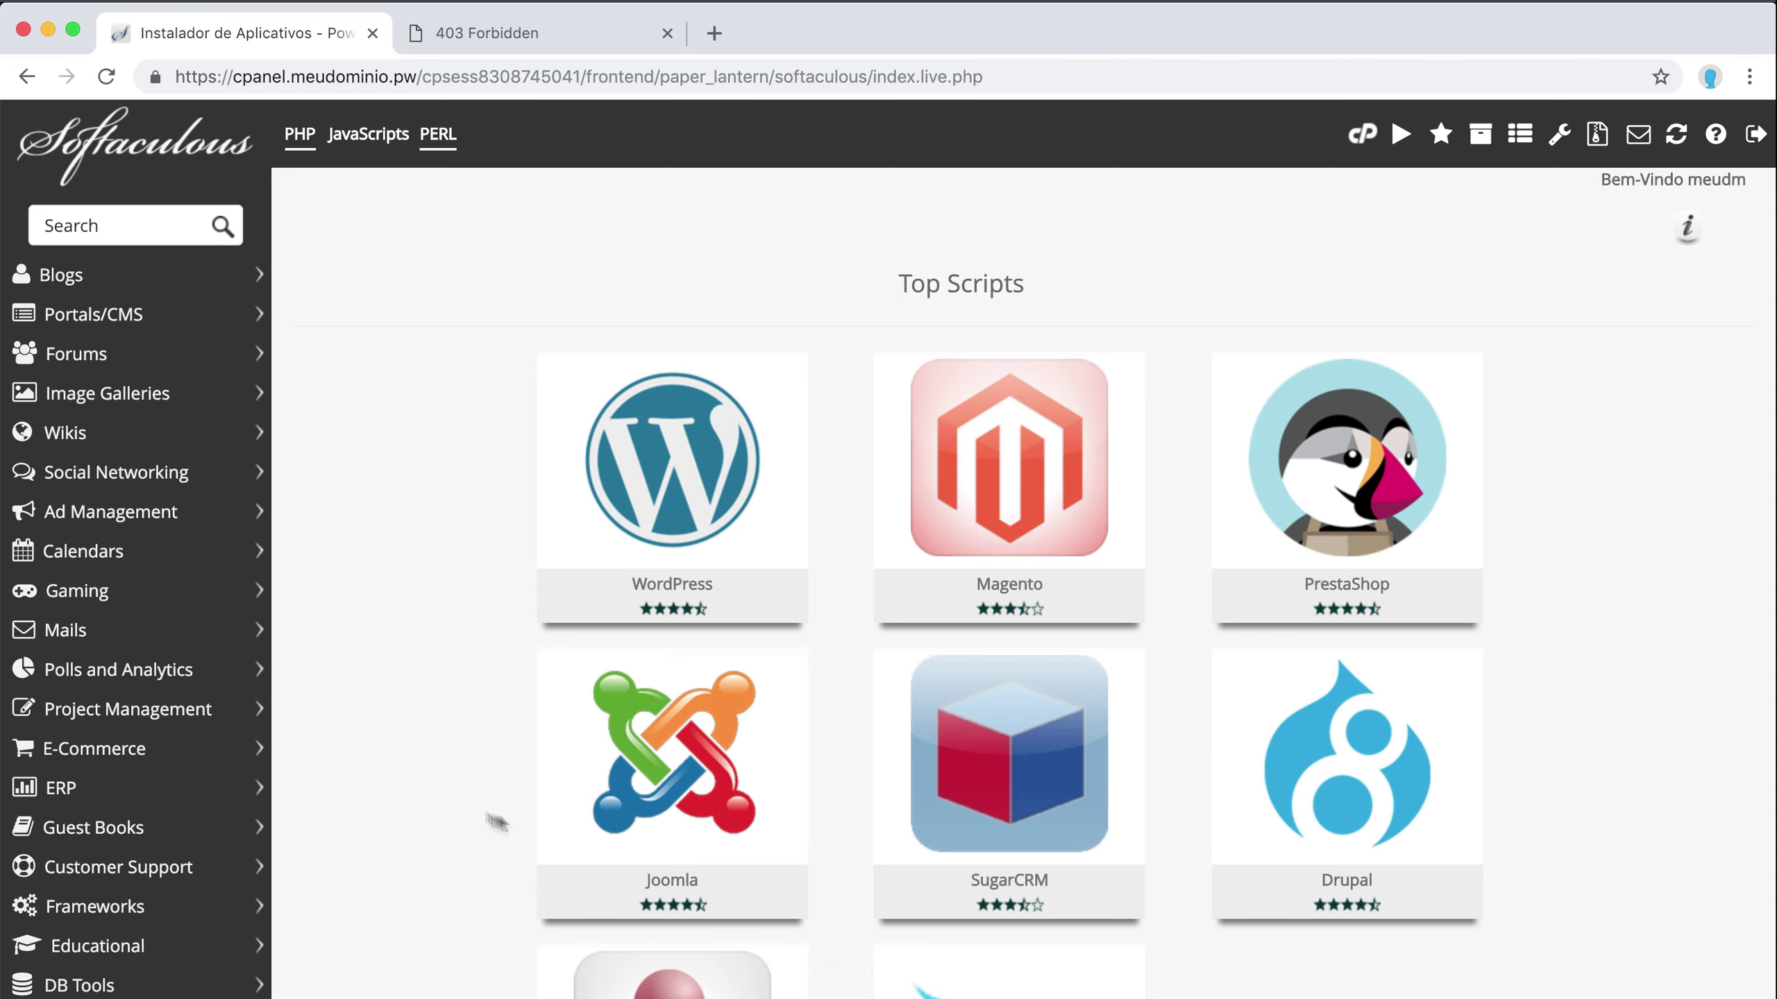
pyautogui.moveTo(683, 755)
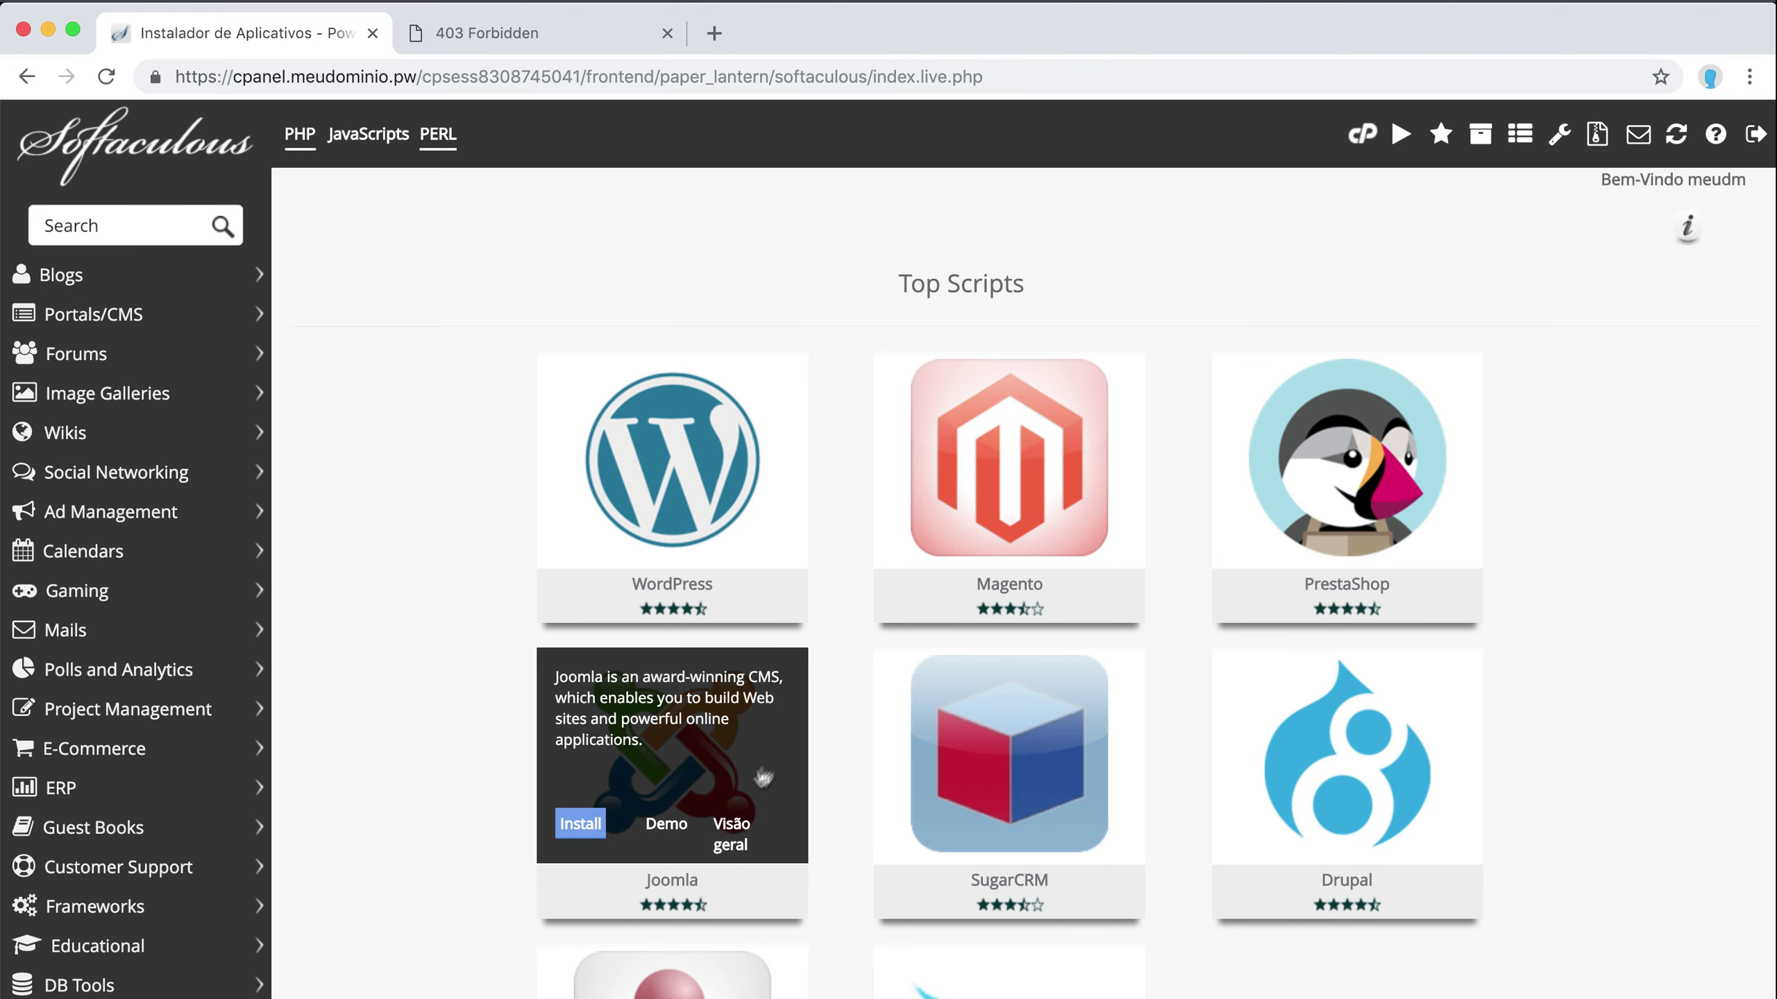
pyautogui.click(725, 758)
pyautogui.moveTo(948, 760)
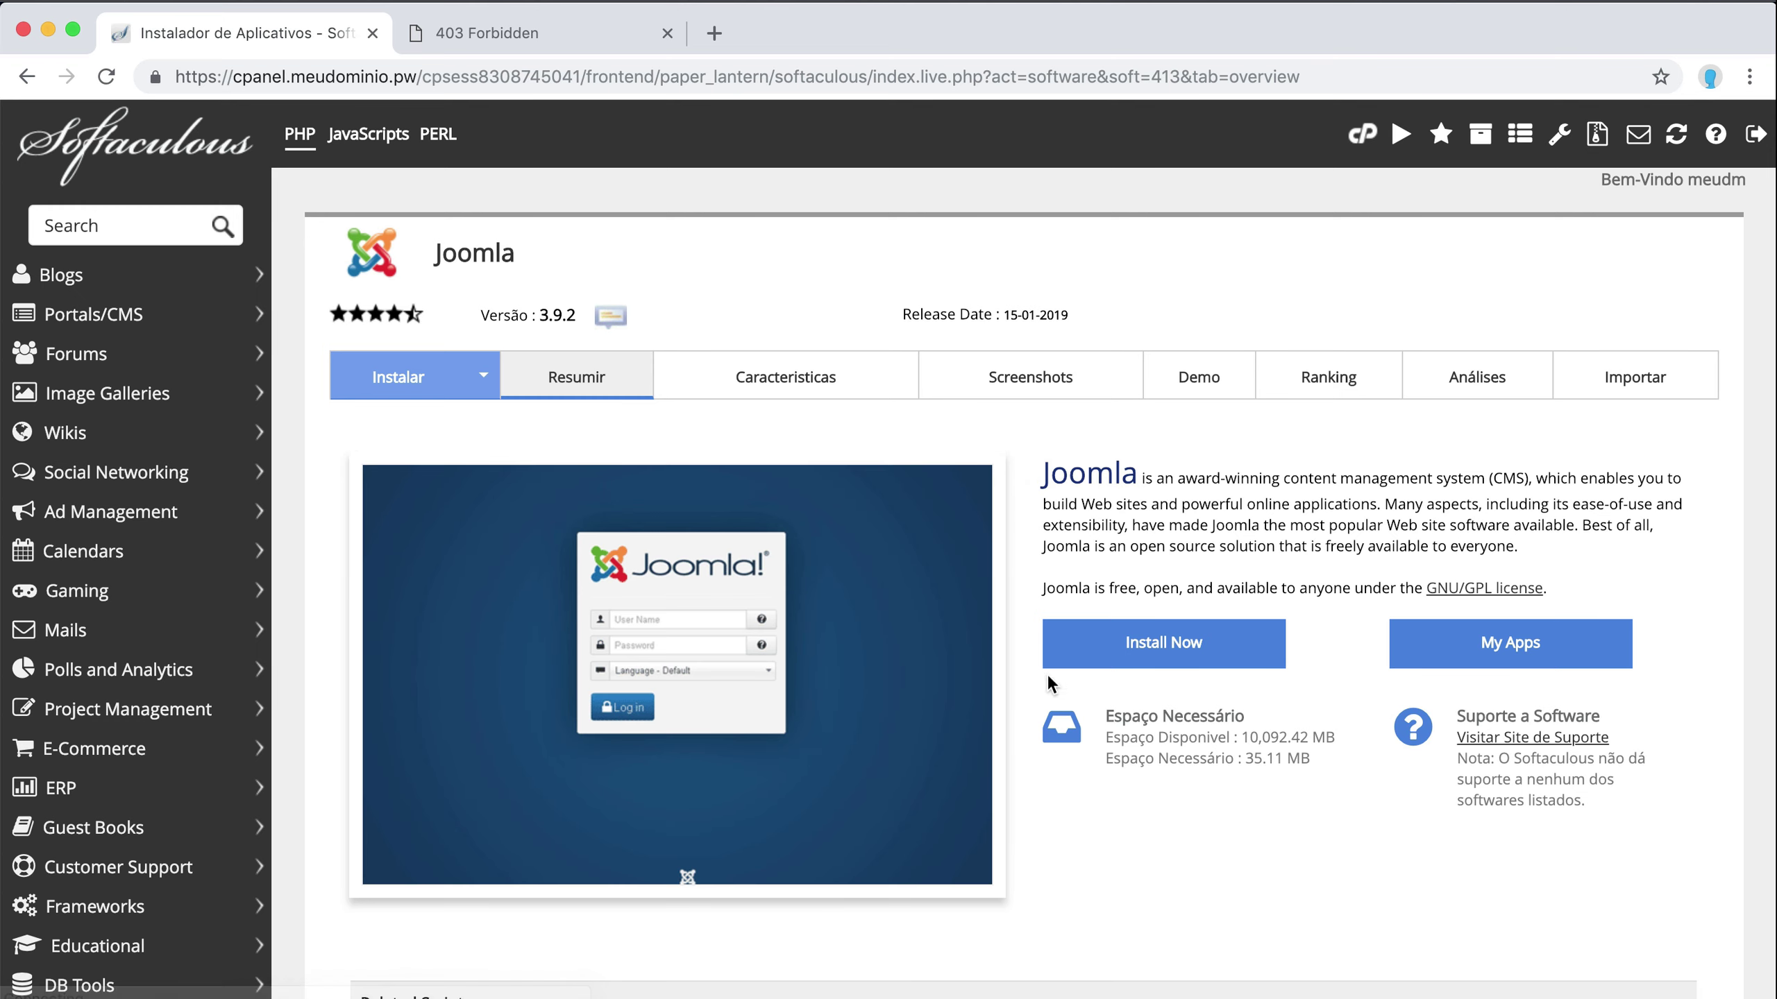
pyautogui.click(1163, 642)
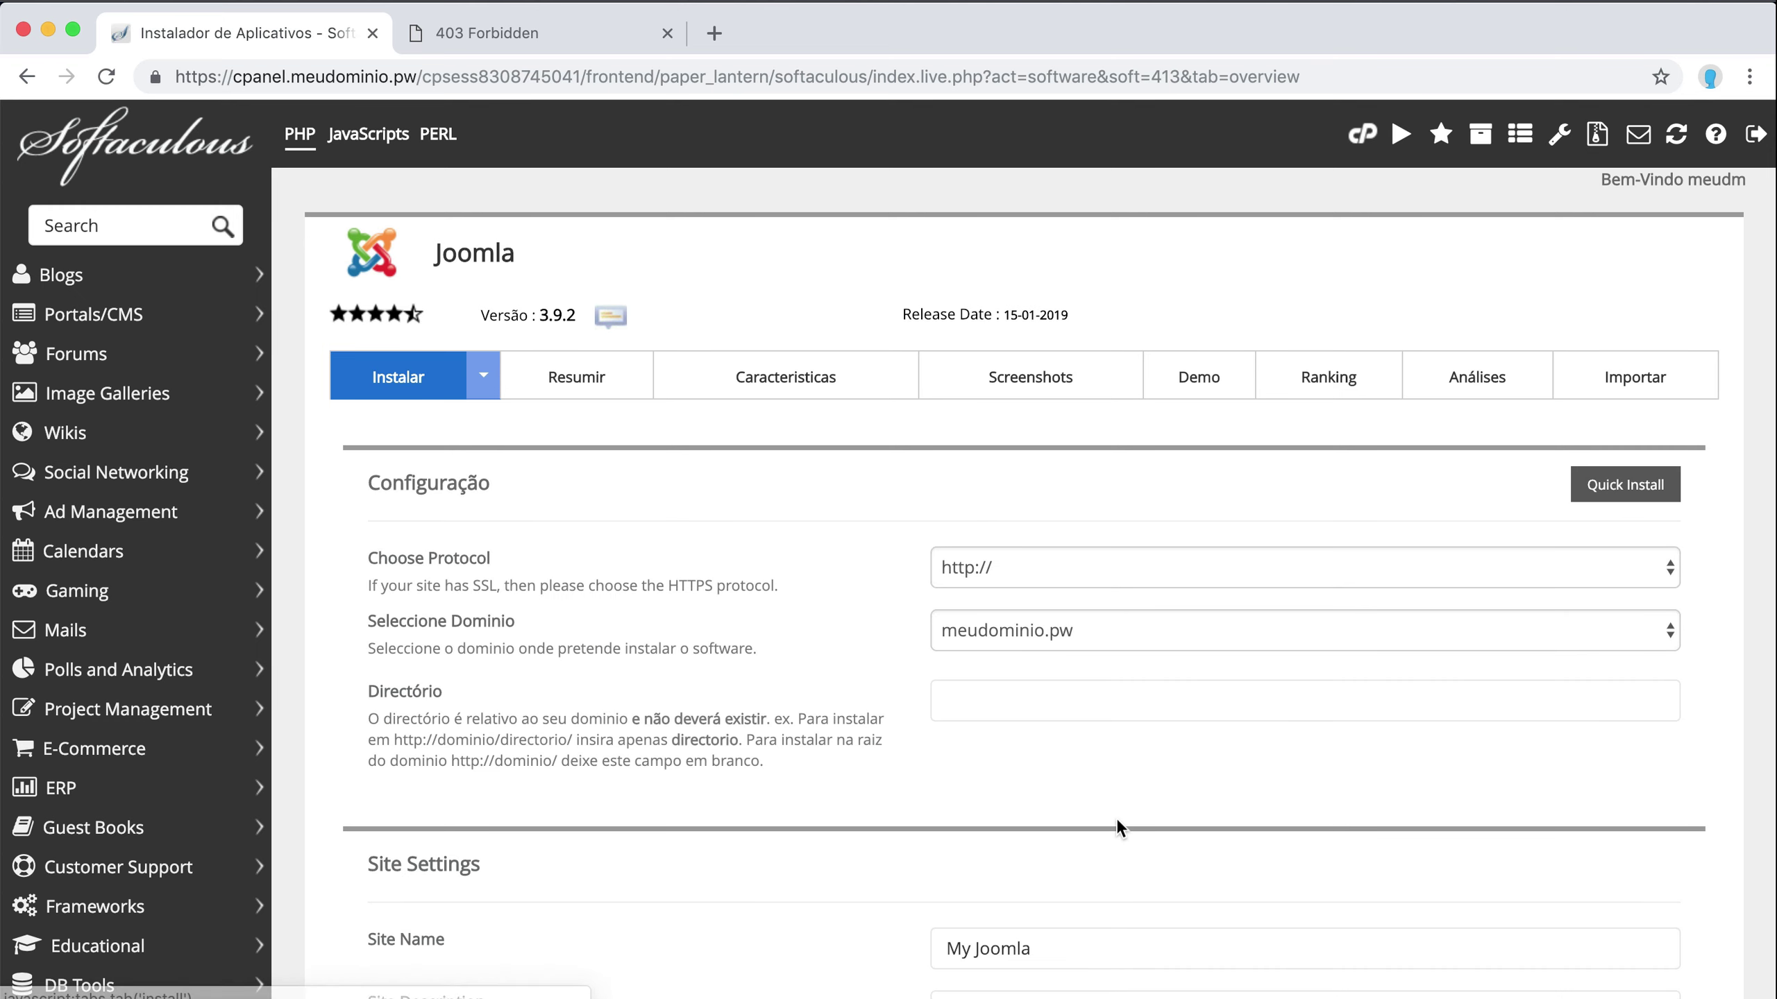
pyautogui.click(1018, 691)
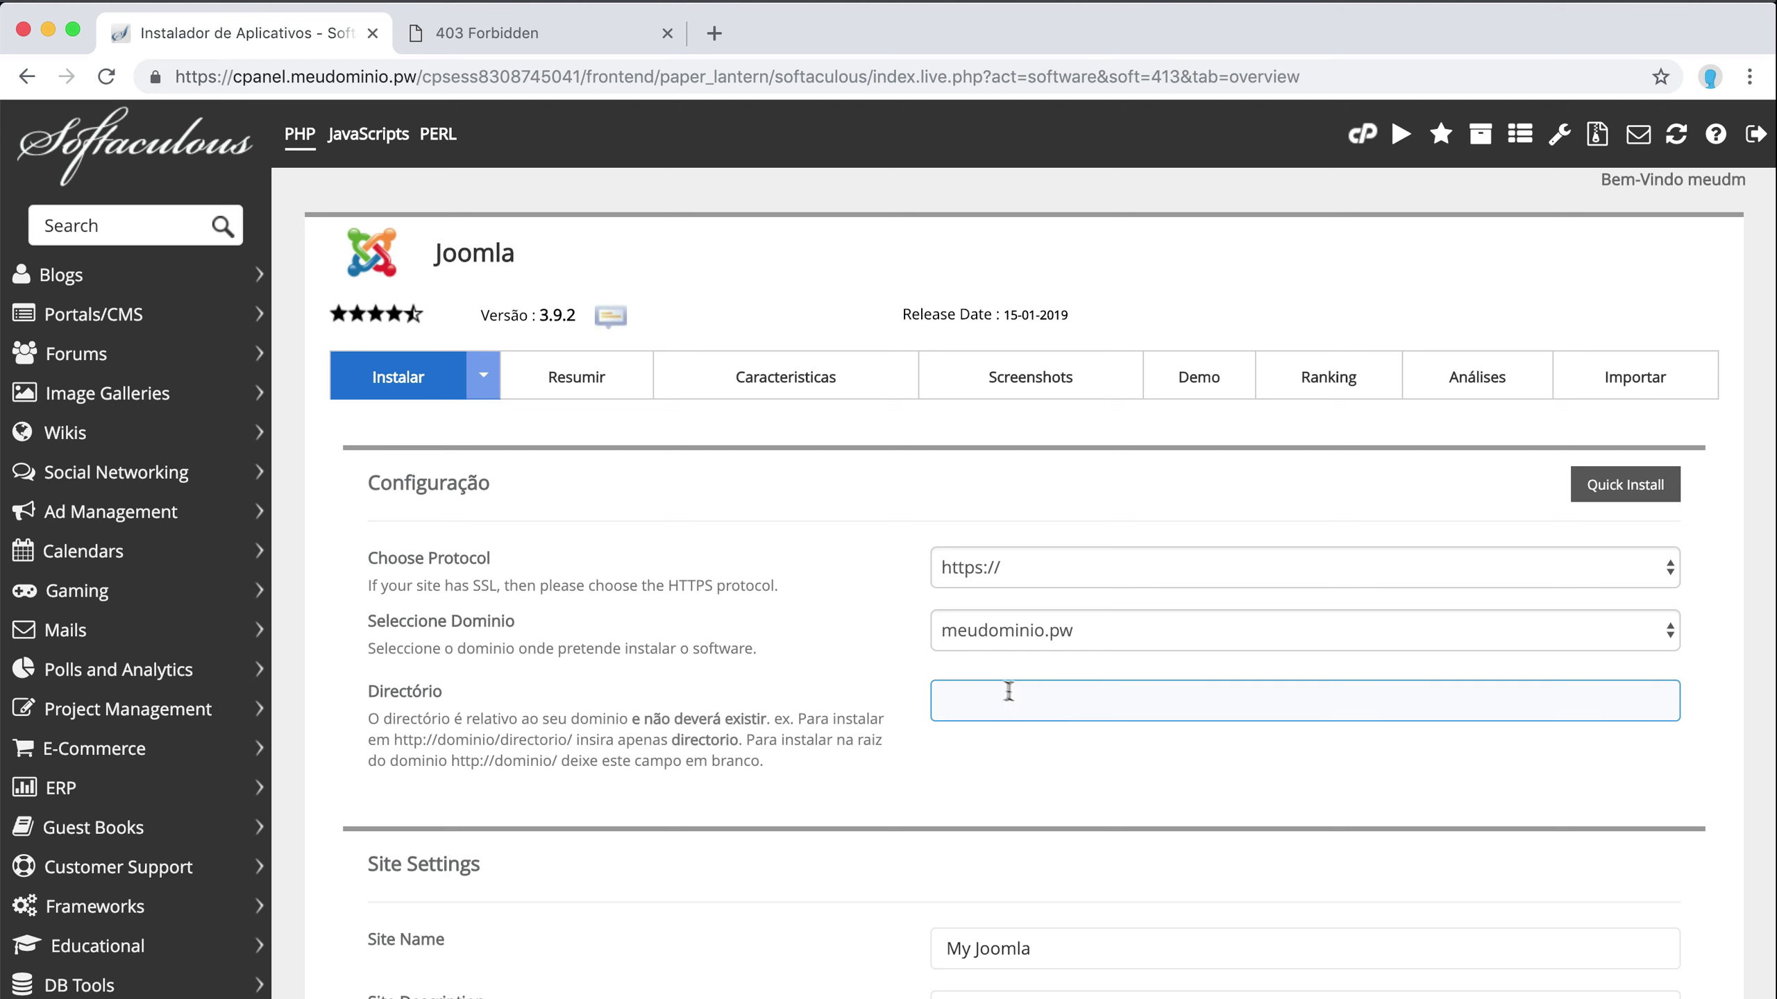
pyautogui.click(774, 594)
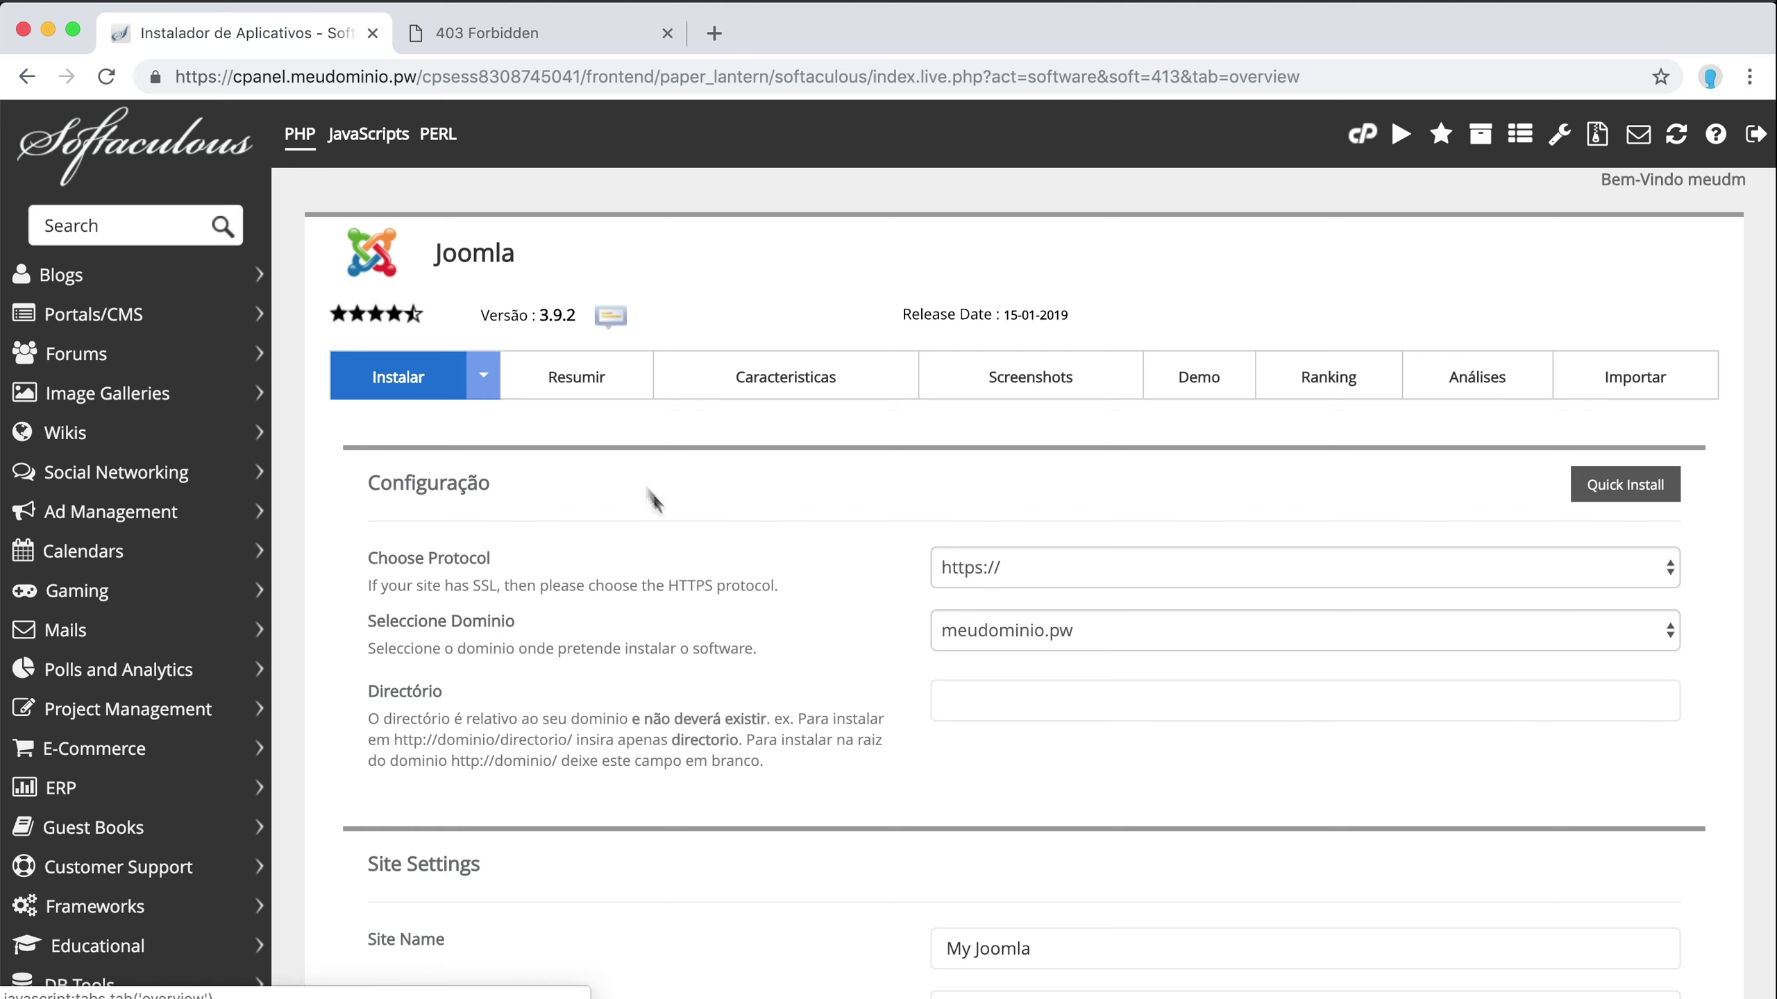
pyautogui.scroll(-2, 771, 533)
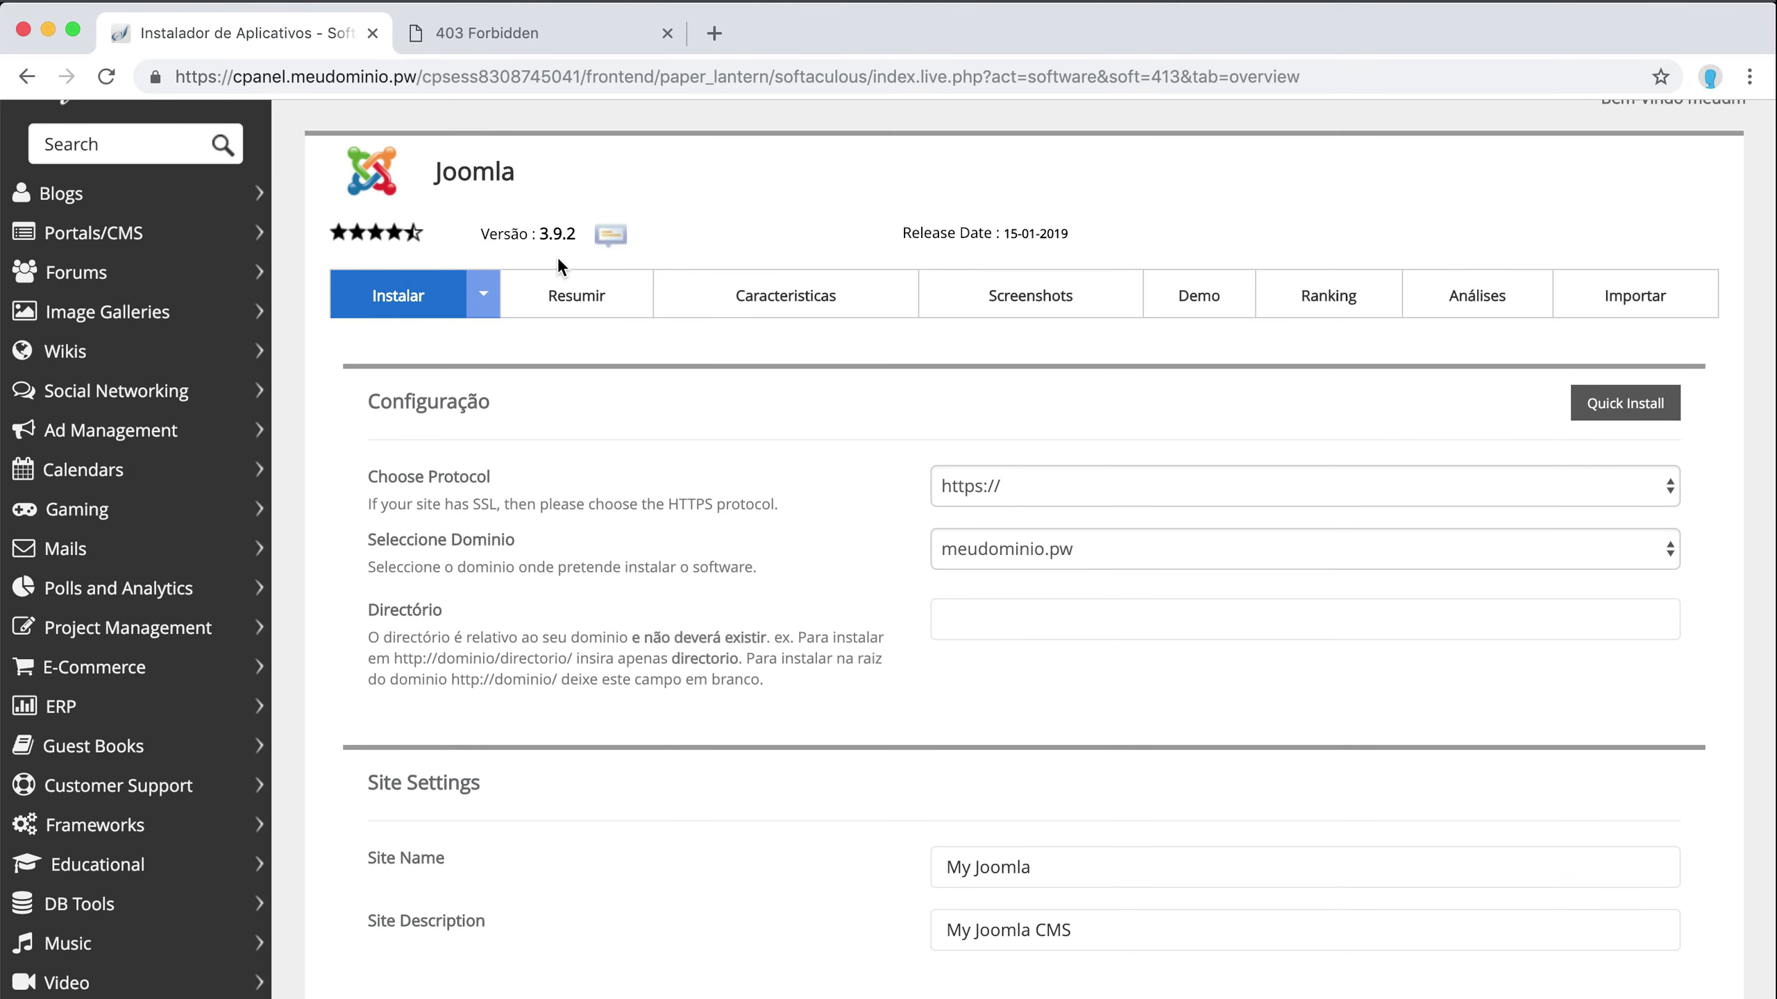
pyautogui.scroll(-1, 559, 264)
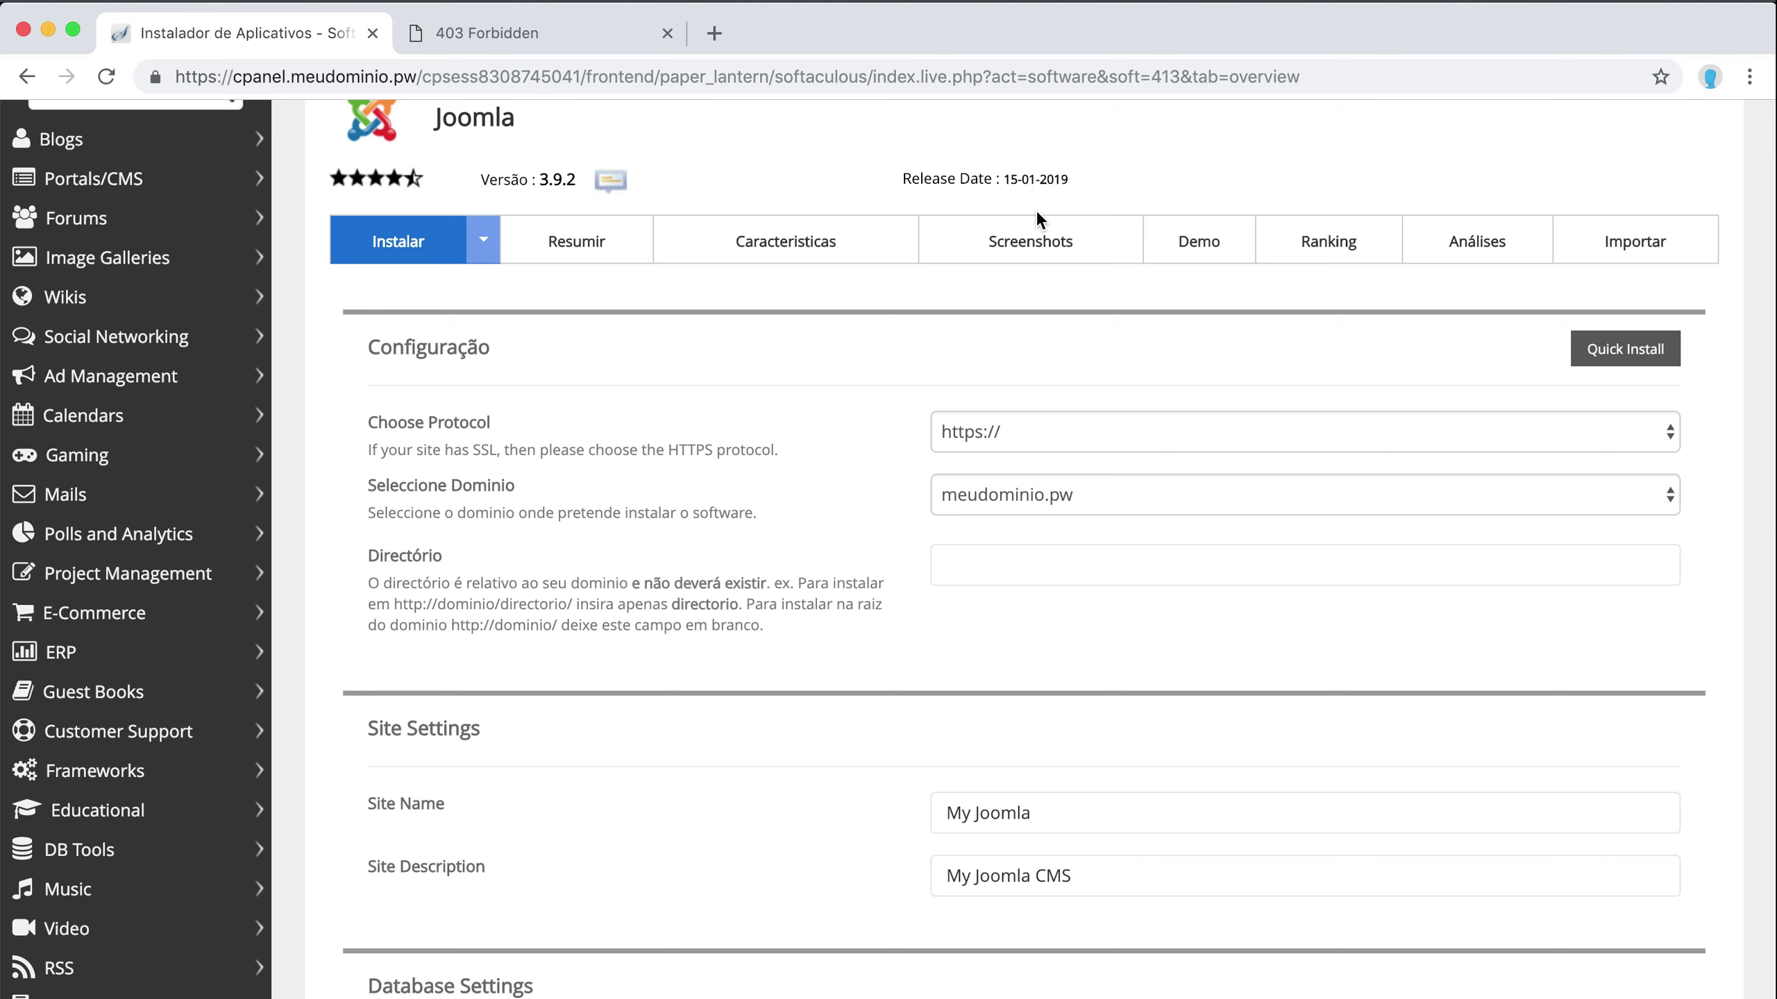
# - Check how meudominio.pw loads over https in the other browser tab and compare it with the protocol chosen in the installation form
pyautogui.click(504, 32)
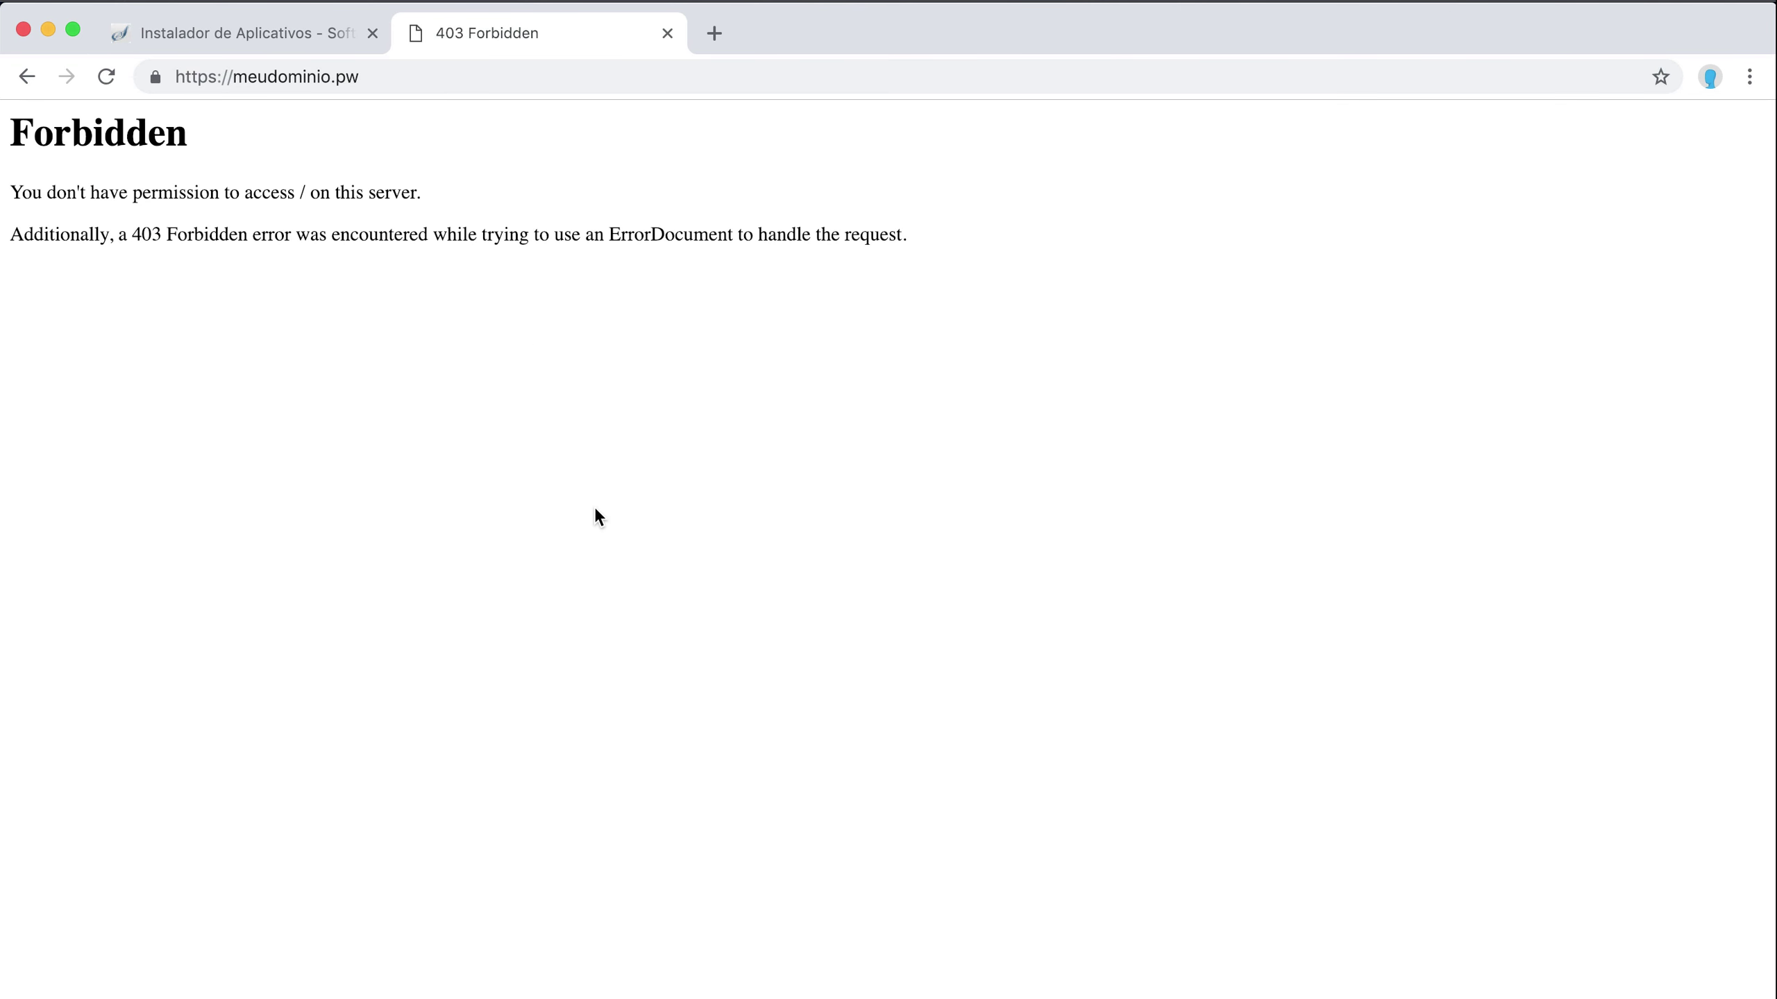
pyautogui.click(273, 28)
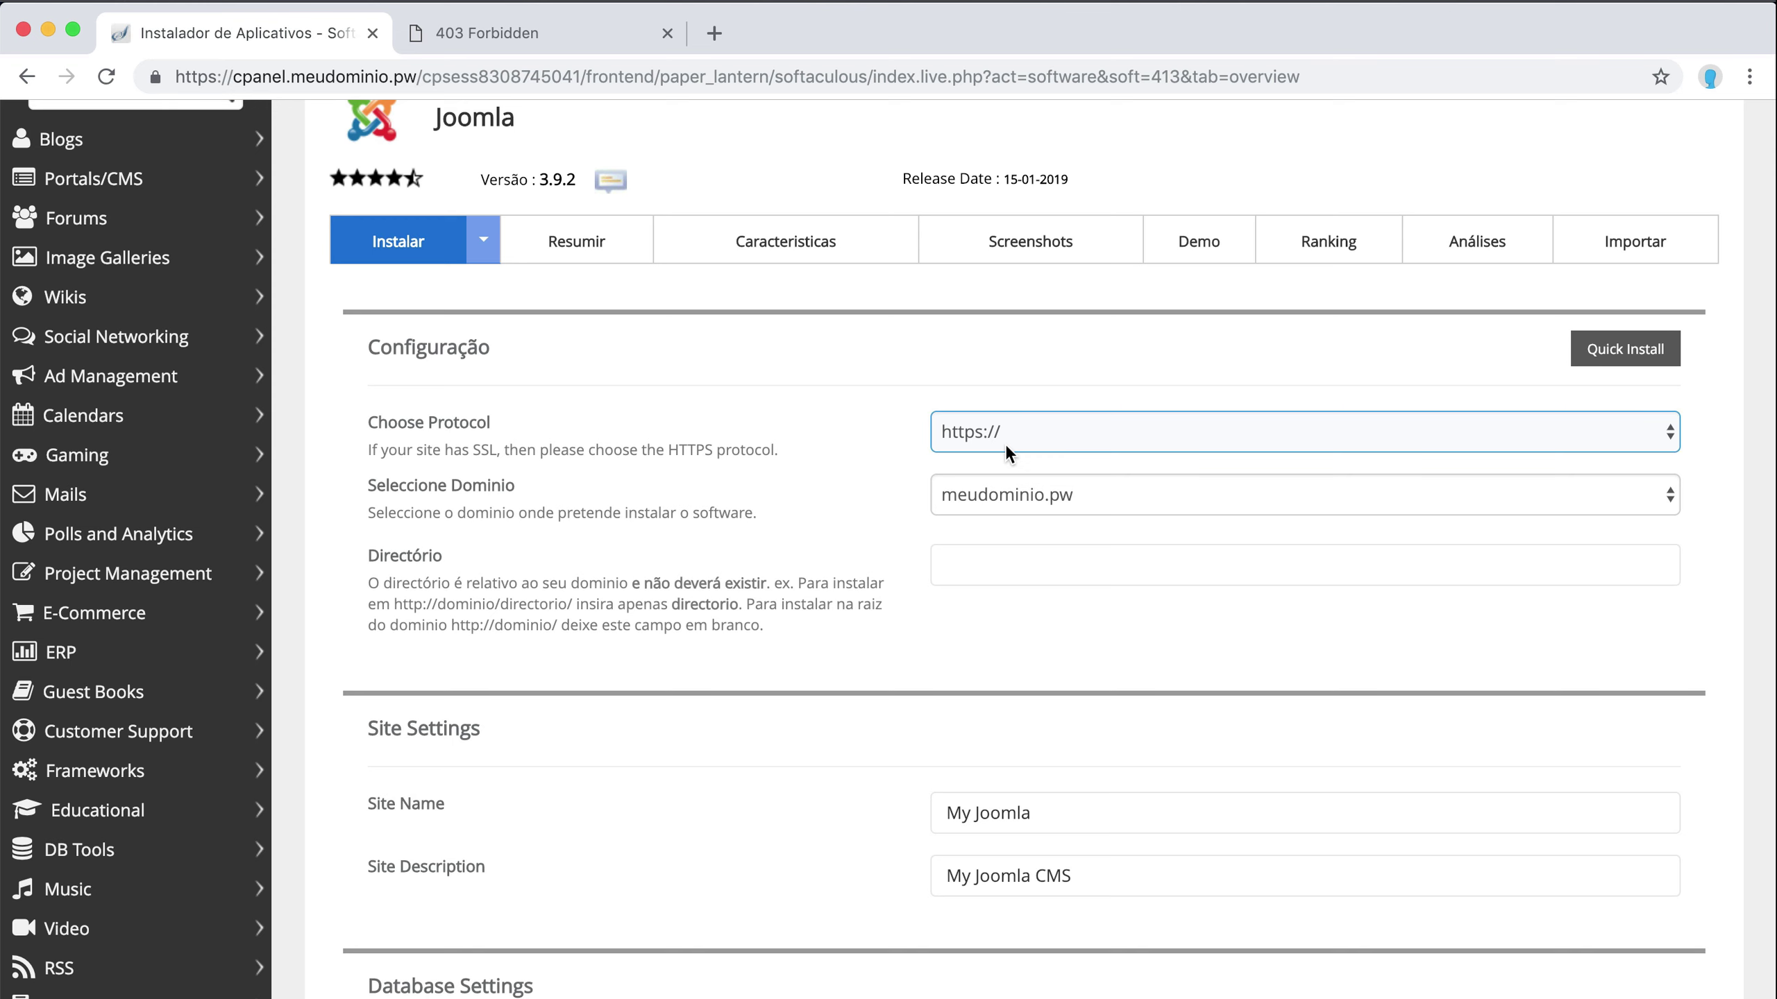
pyautogui.click(519, 35)
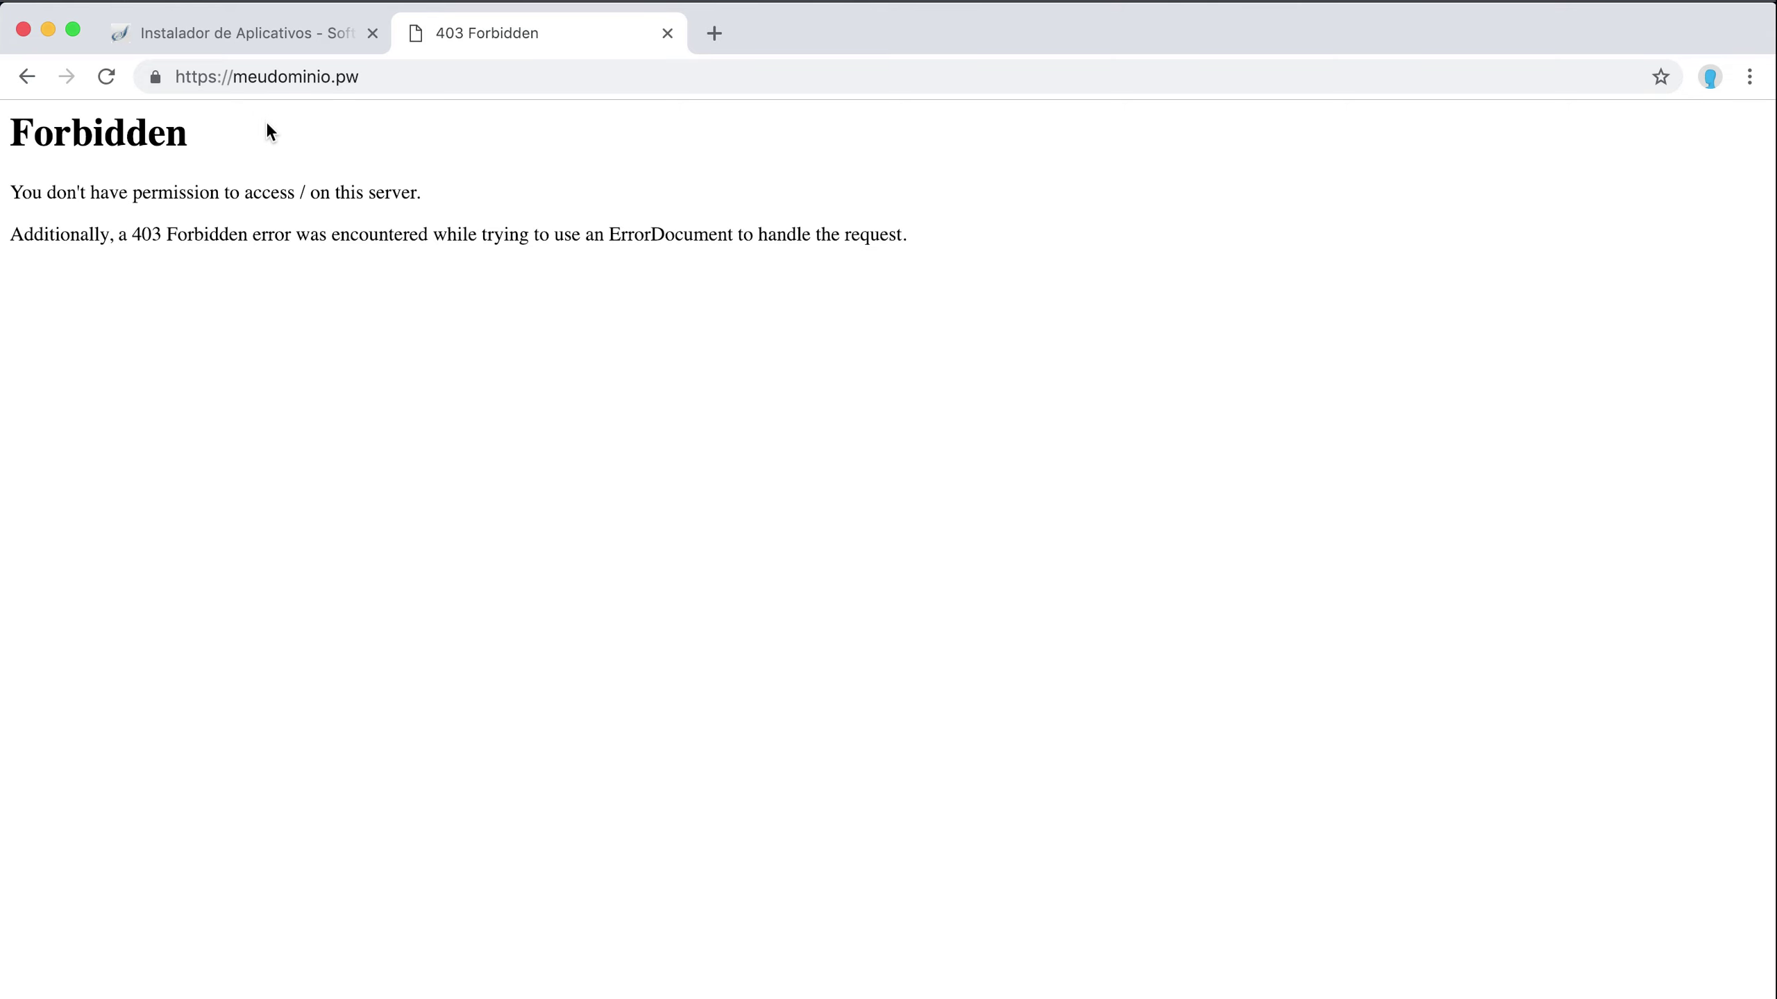
pyautogui.click(267, 37)
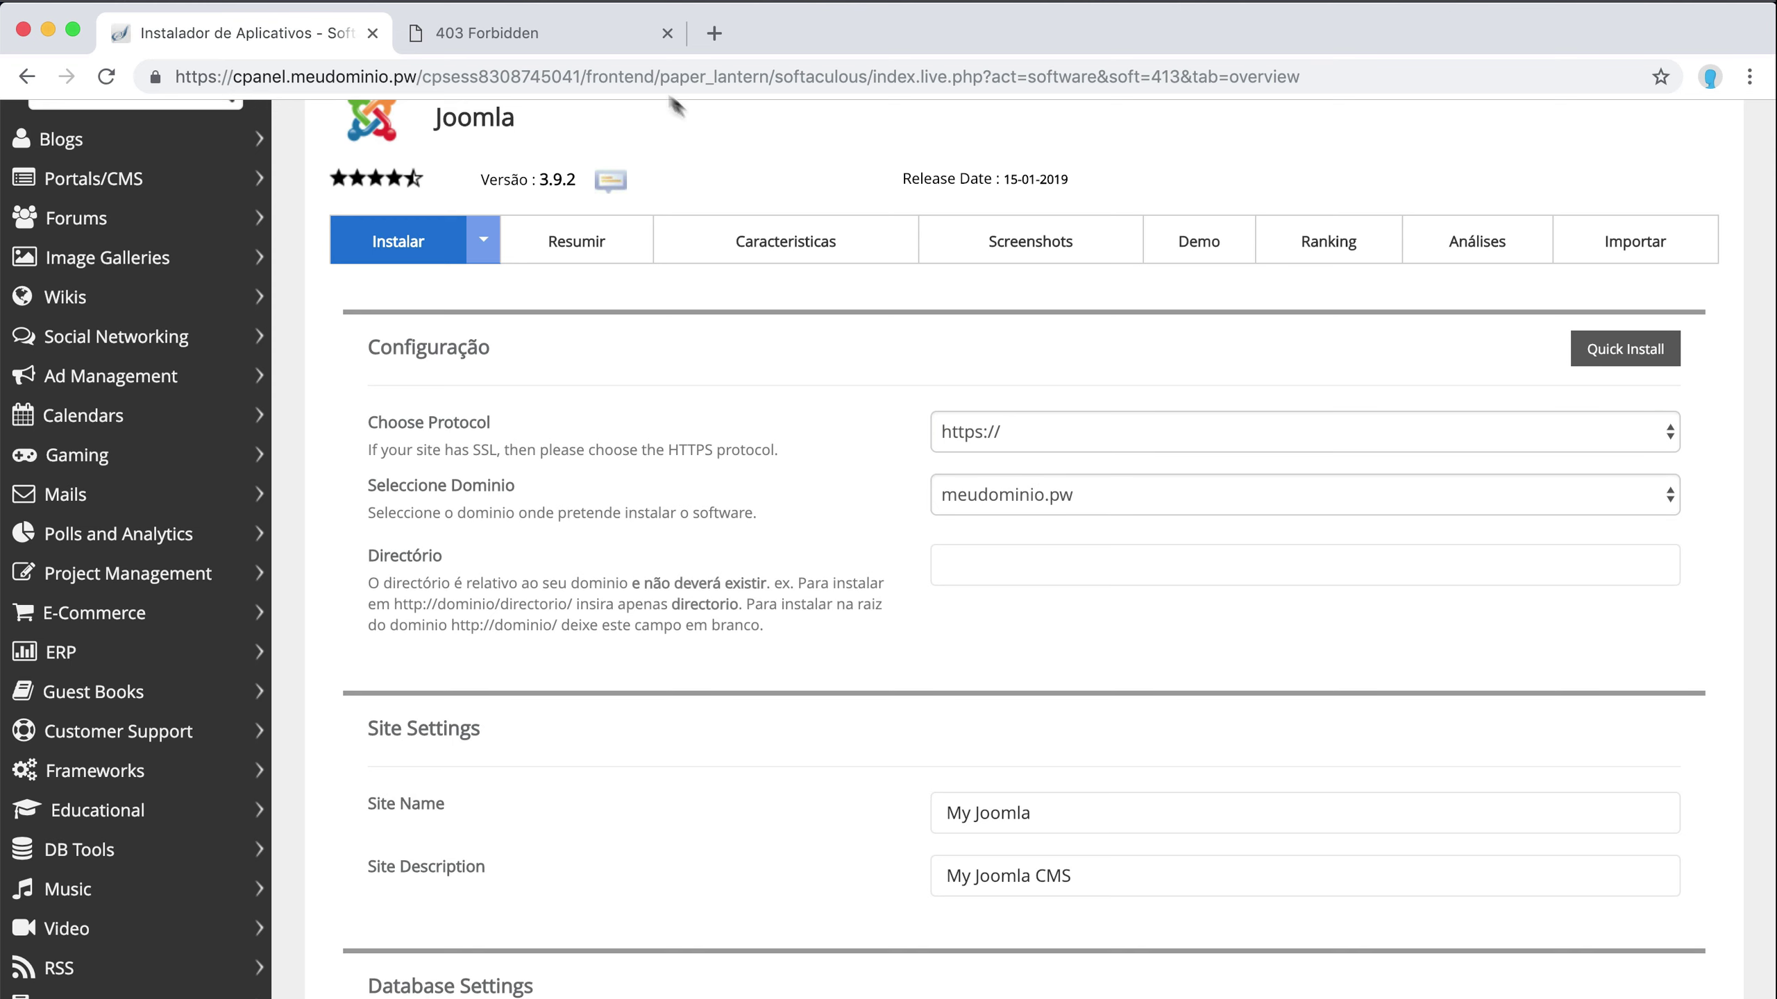
pyautogui.click(572, 44)
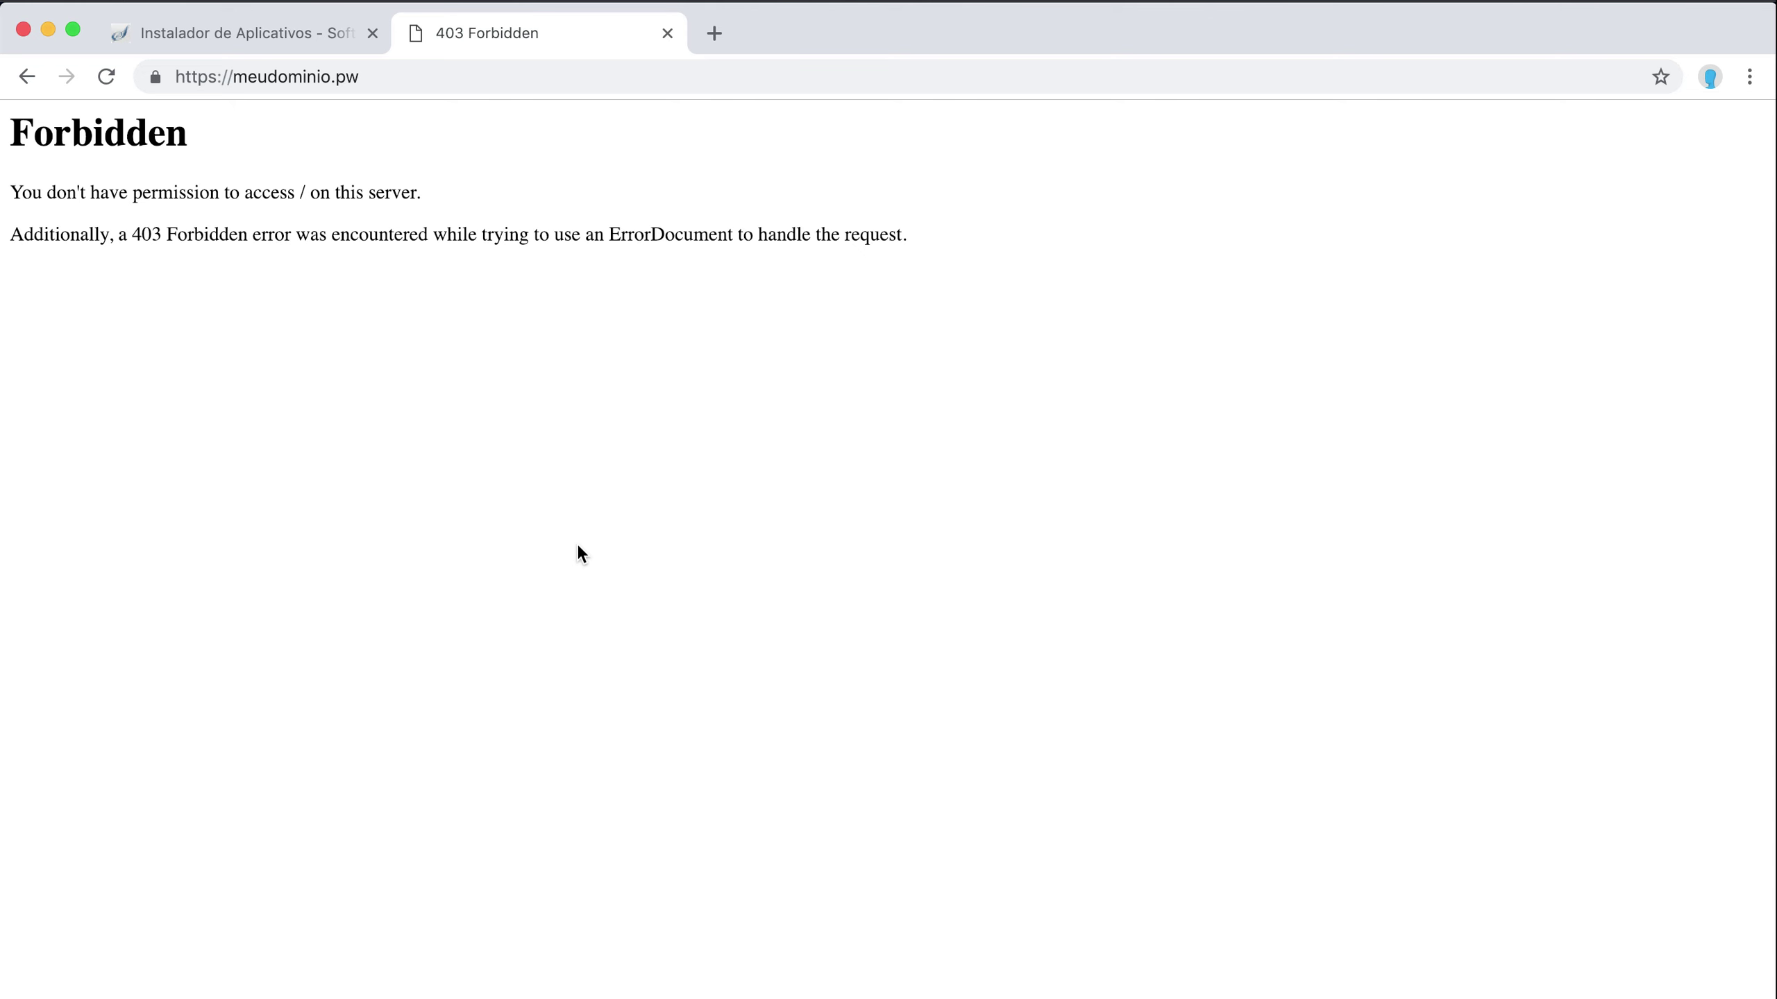
pyautogui.click(208, 33)
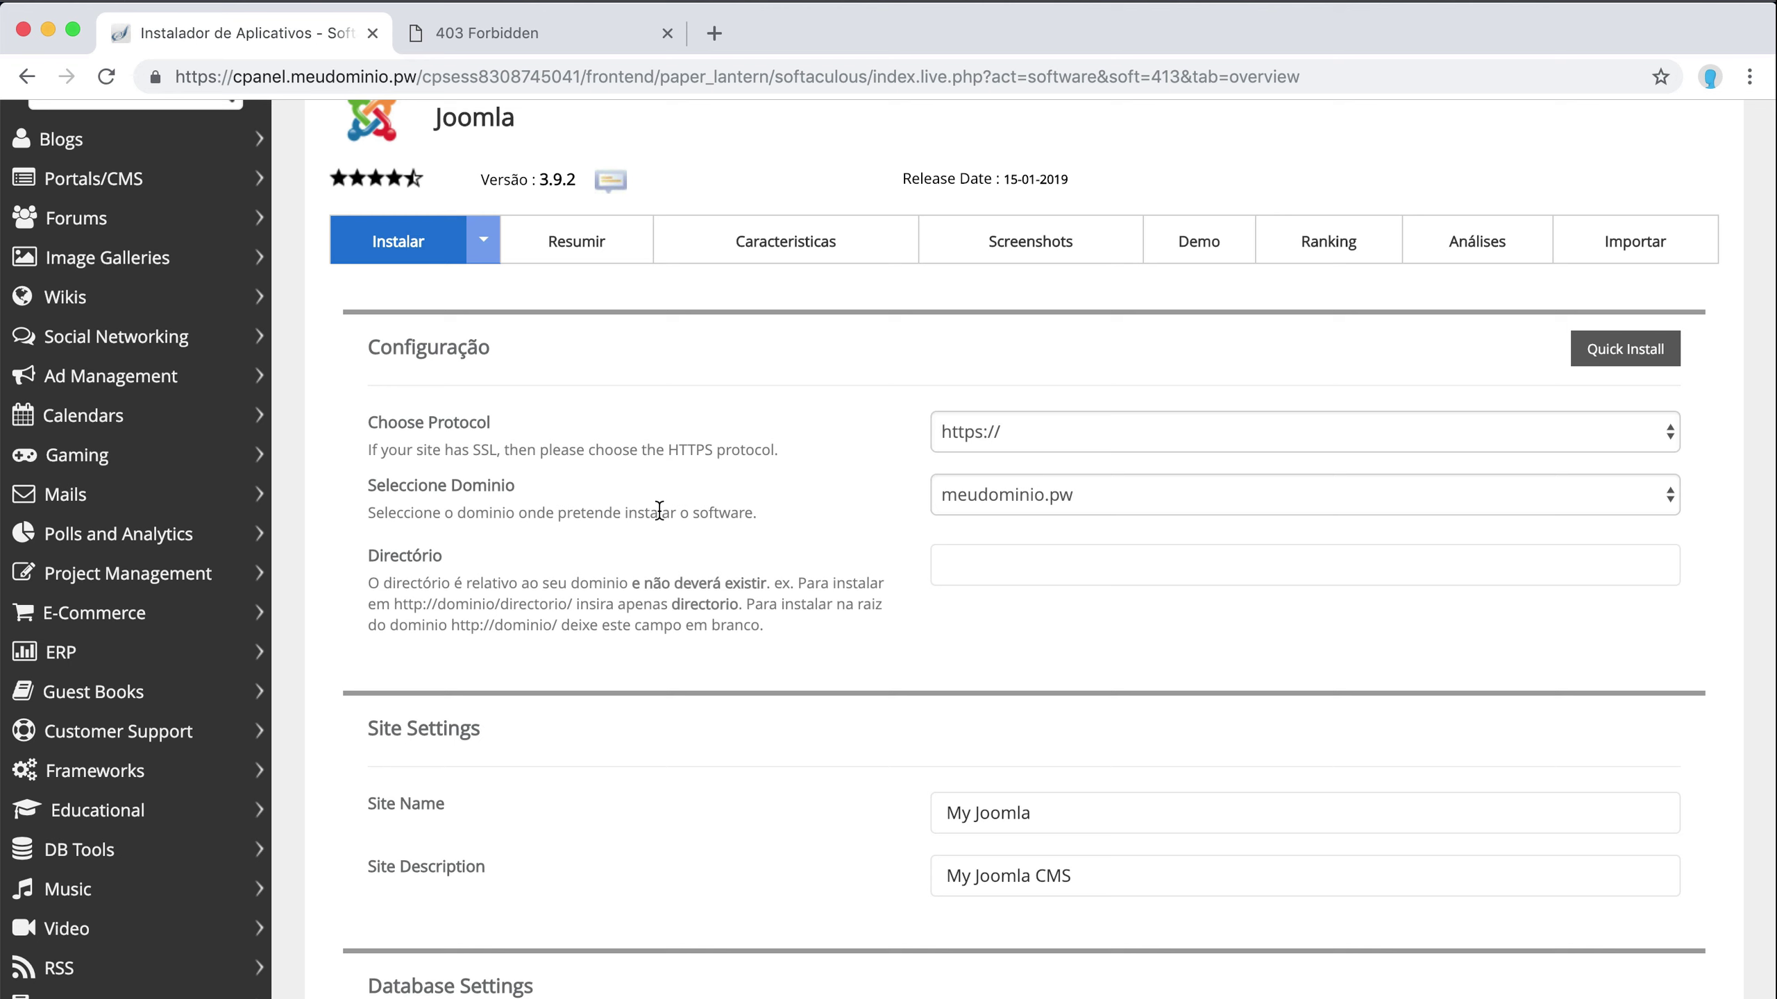
# - Keep meudominio.pw as the installation domain and leave the directory empty to install in the domain root
pyautogui.click(1019, 502)
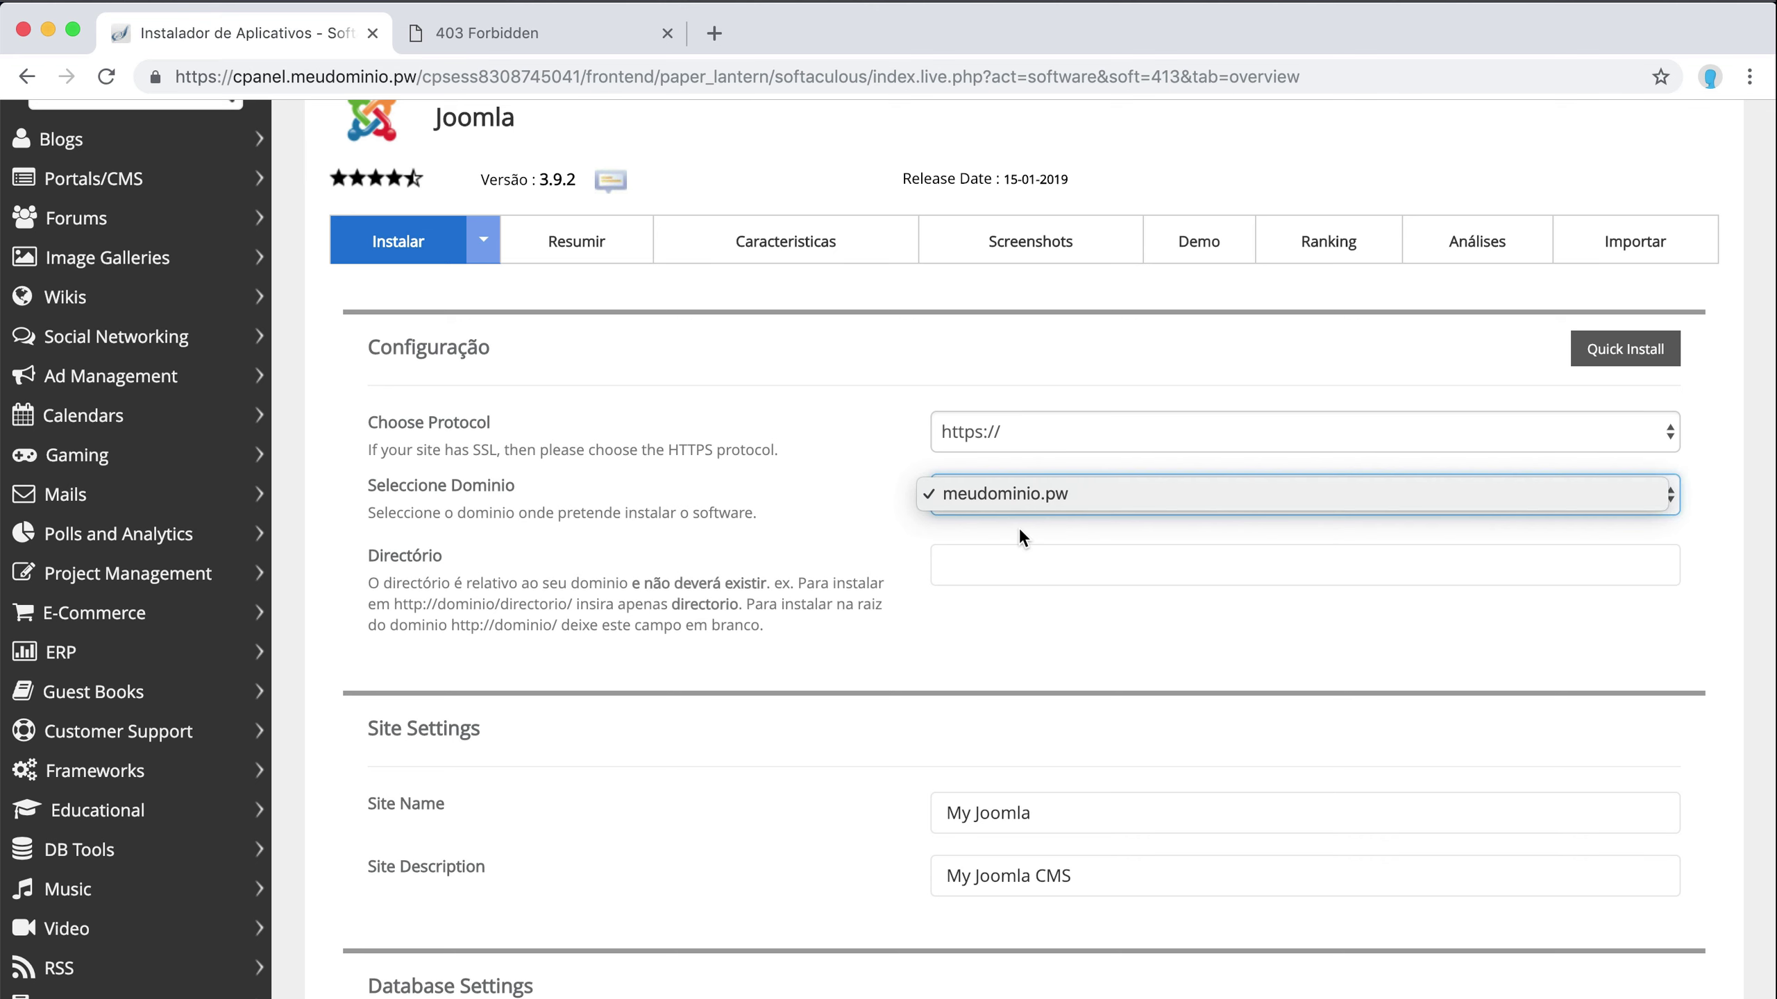
pyautogui.click(1023, 530)
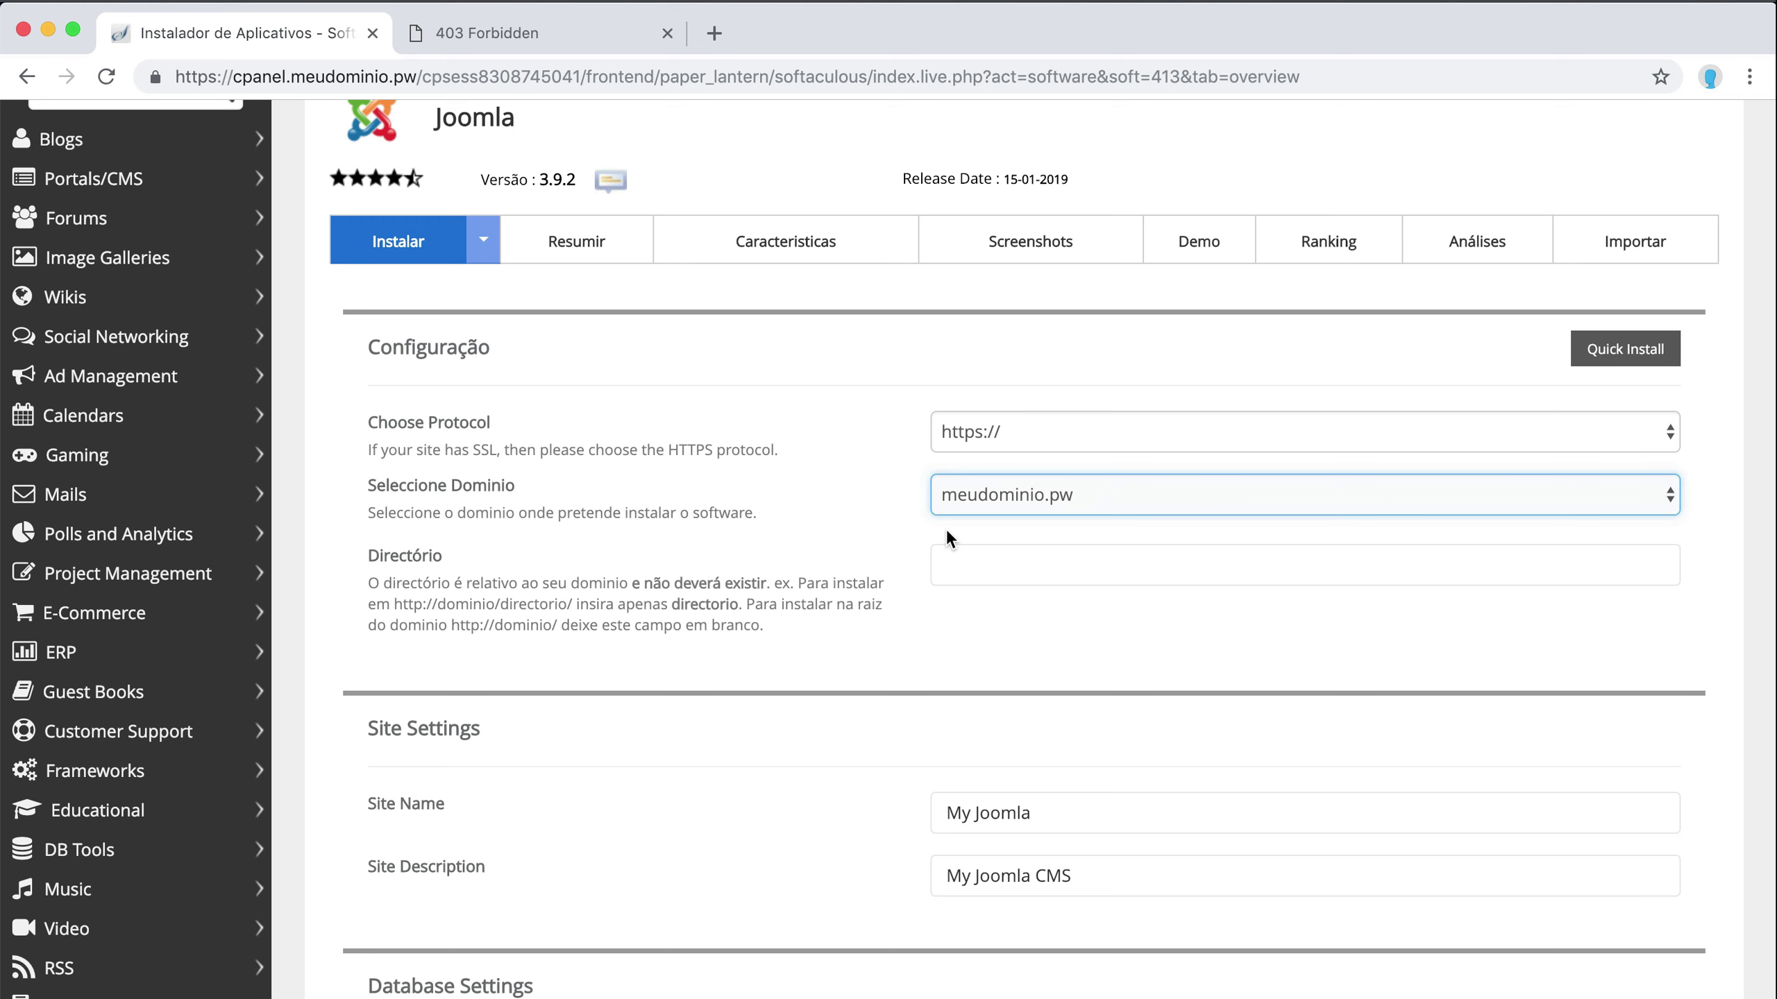
pyautogui.click(996, 525)
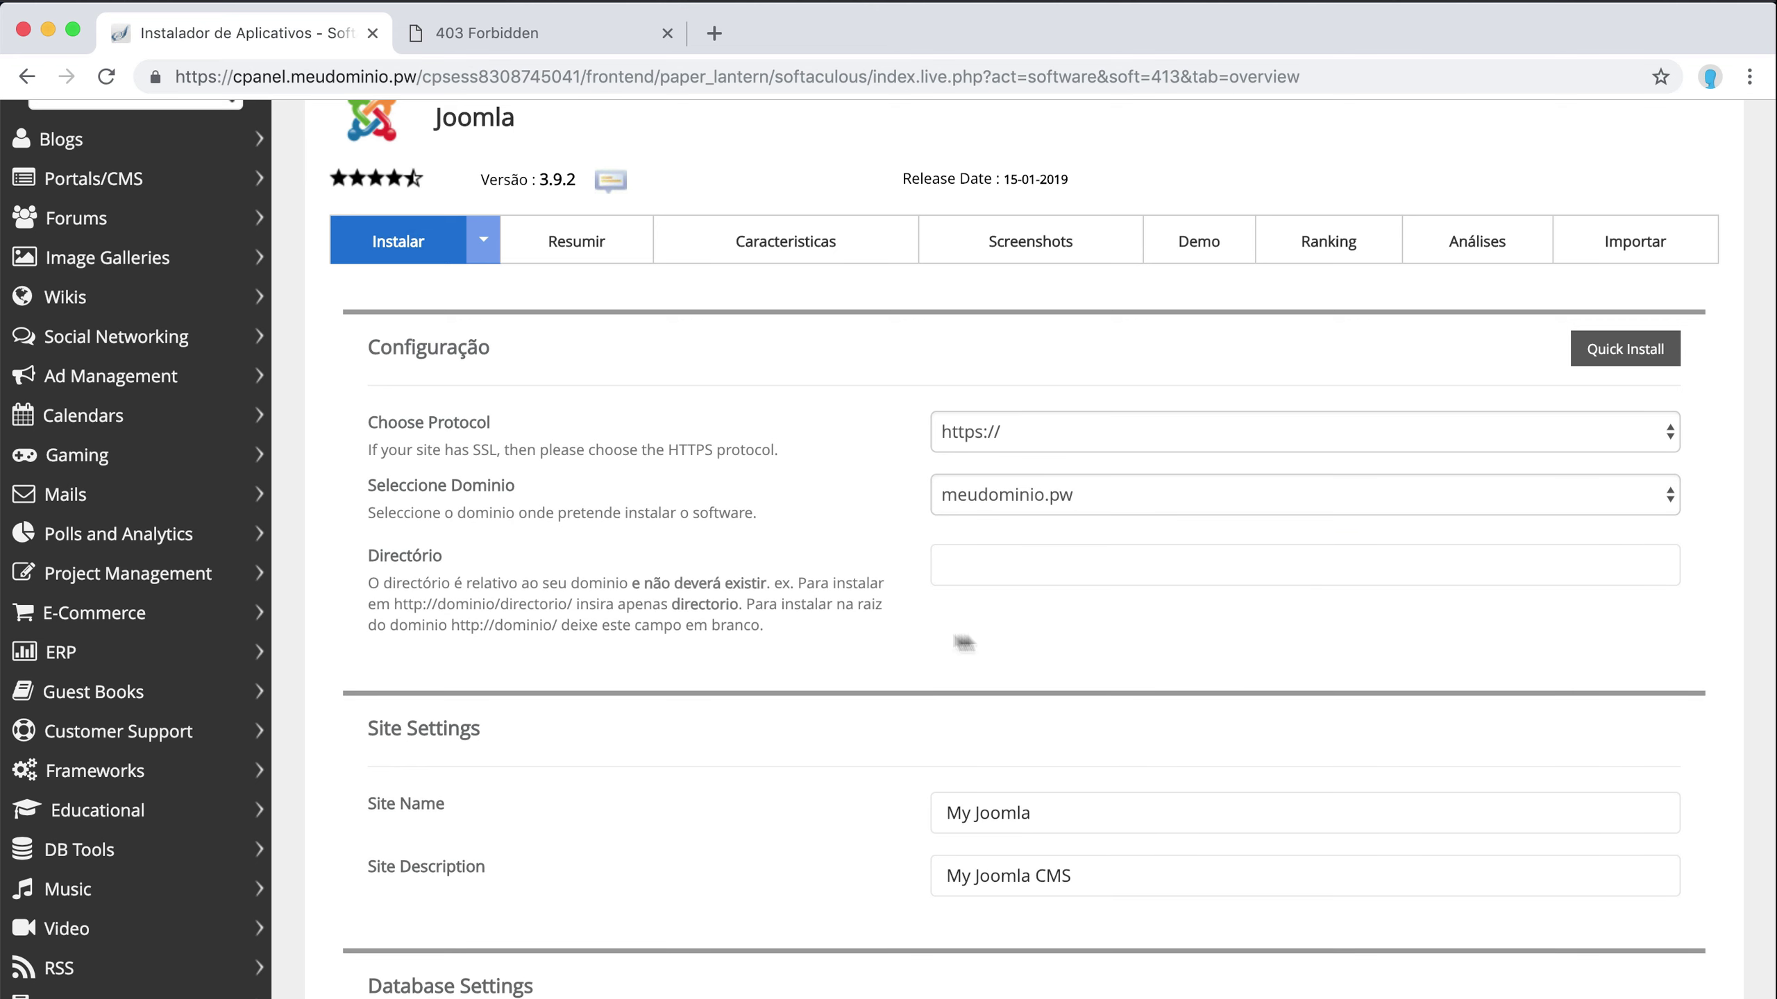
pyautogui.click(971, 571)
pyautogui.click(1023, 526)
# - Set the site name to "Nome do Site" and the site description to "Descrição"
pyautogui.scroll(-5, 722, 535)
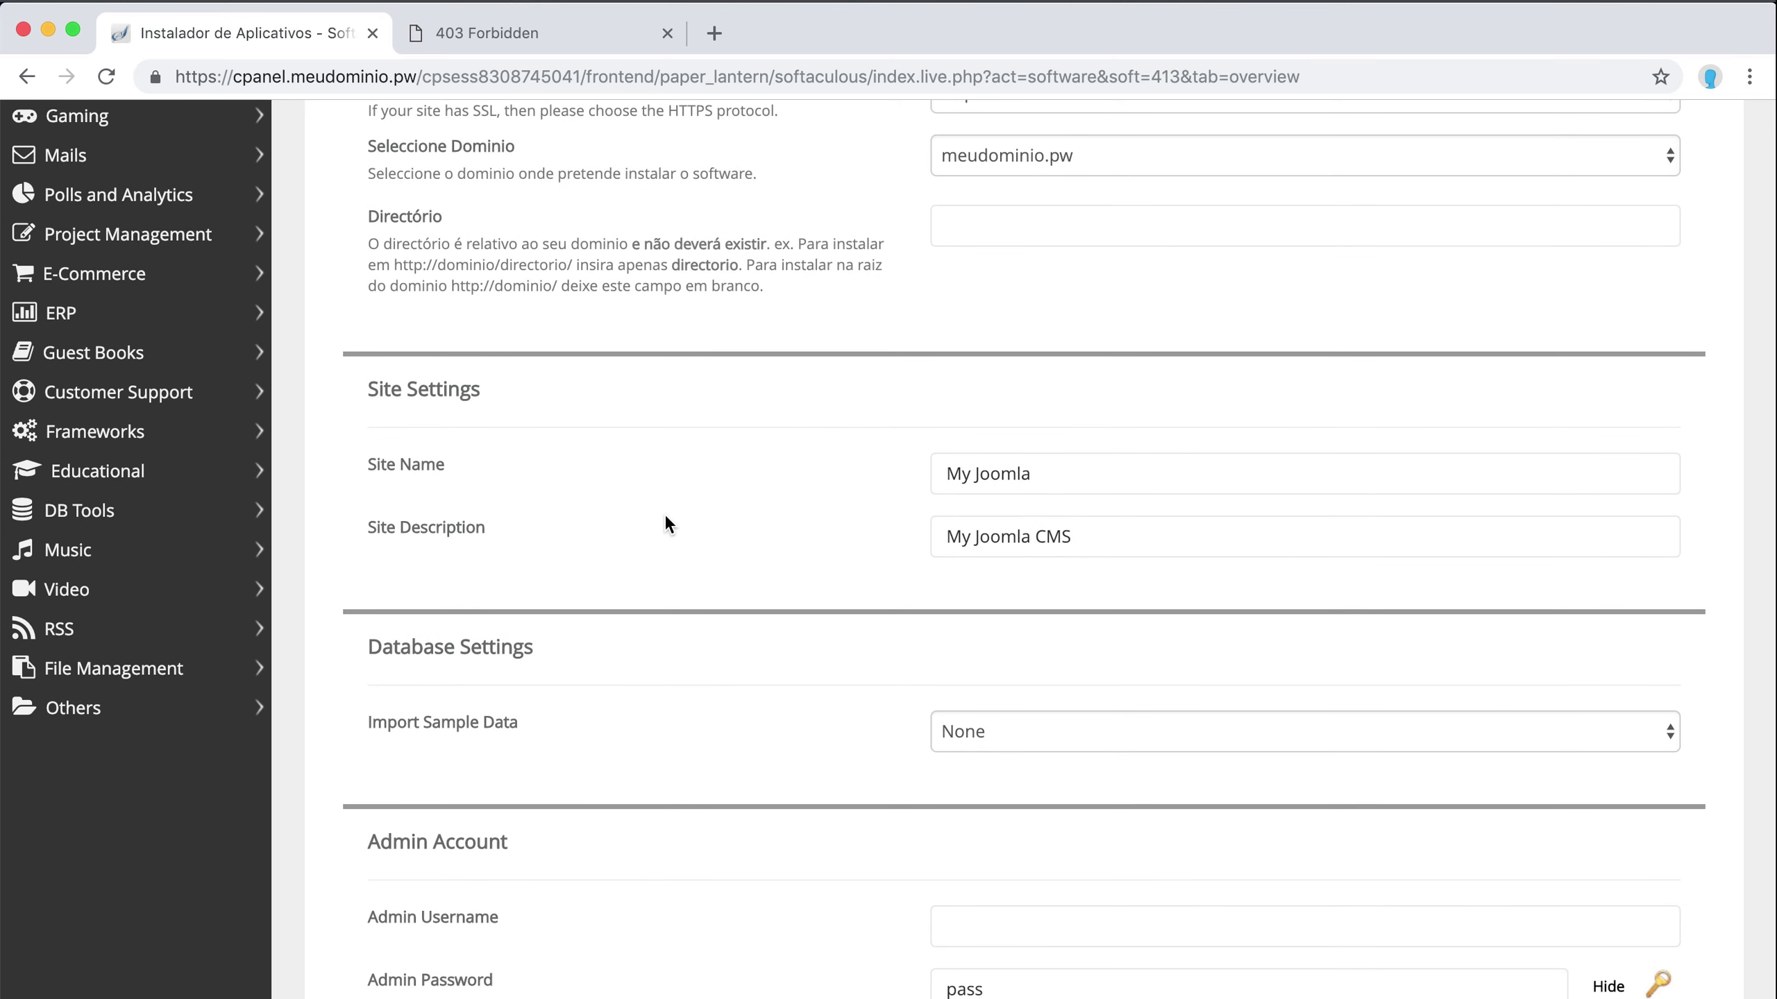
pyautogui.click(1025, 534)
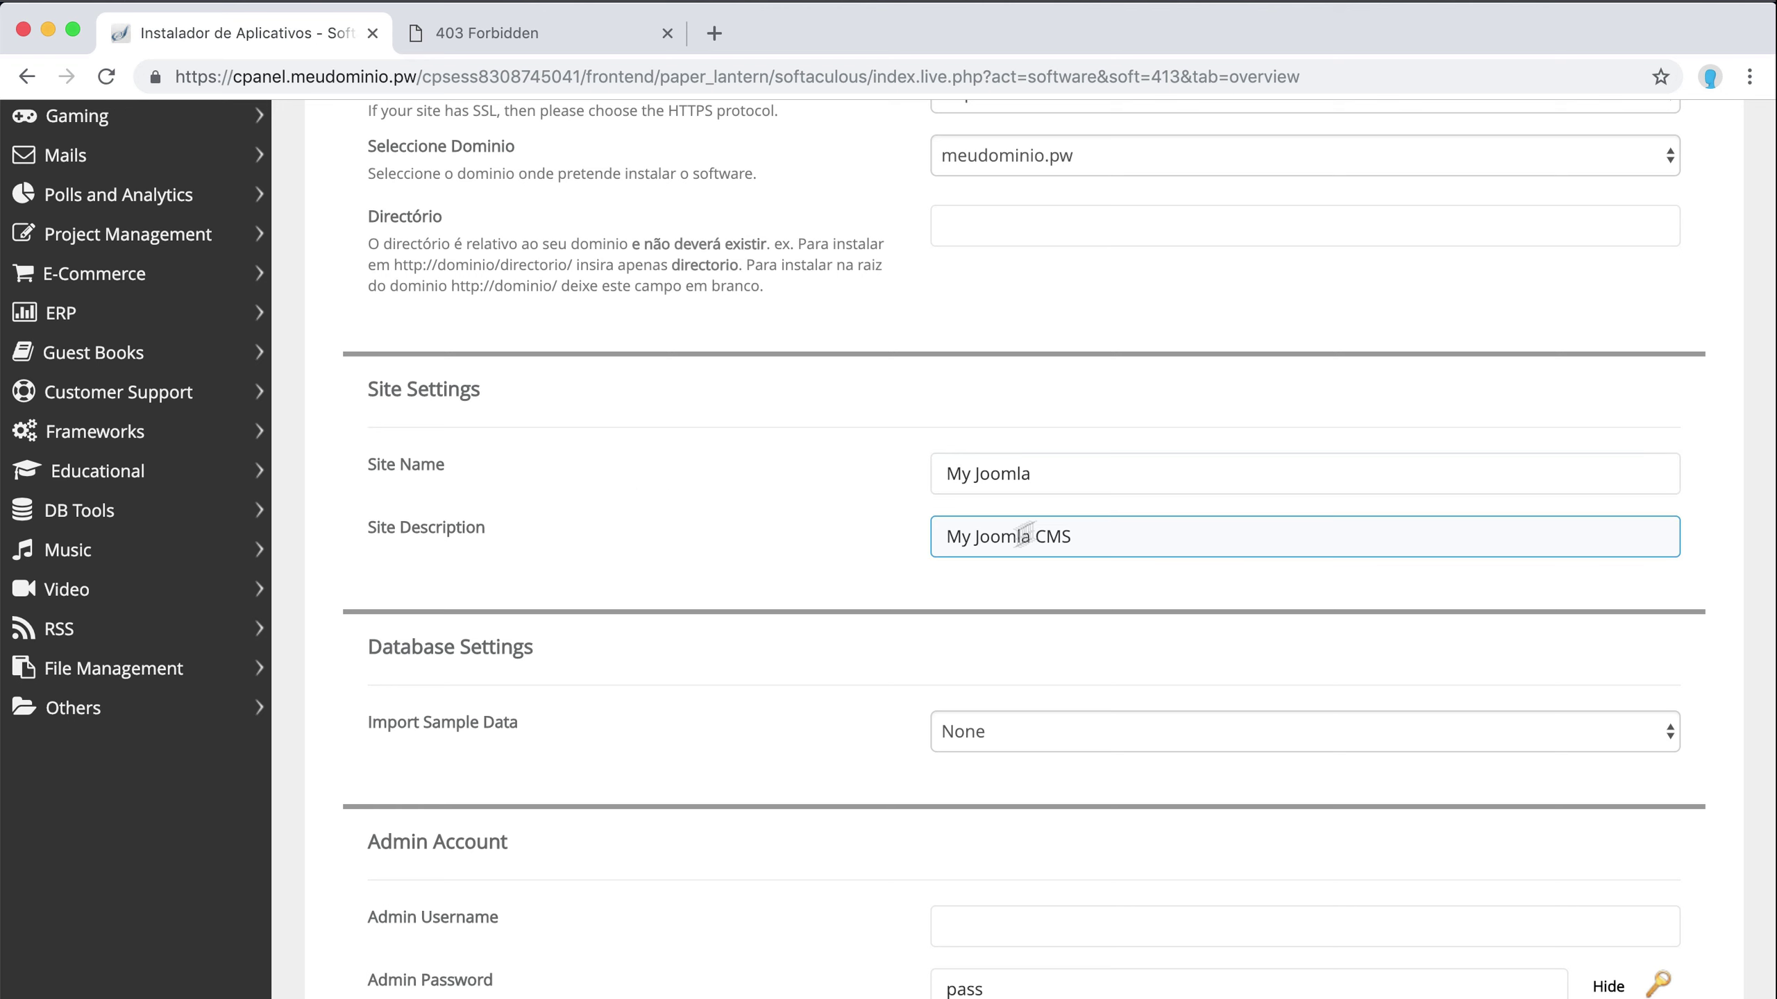
pyautogui.click(937, 476)
pyautogui.click(1001, 536)
pyautogui.click(1102, 483)
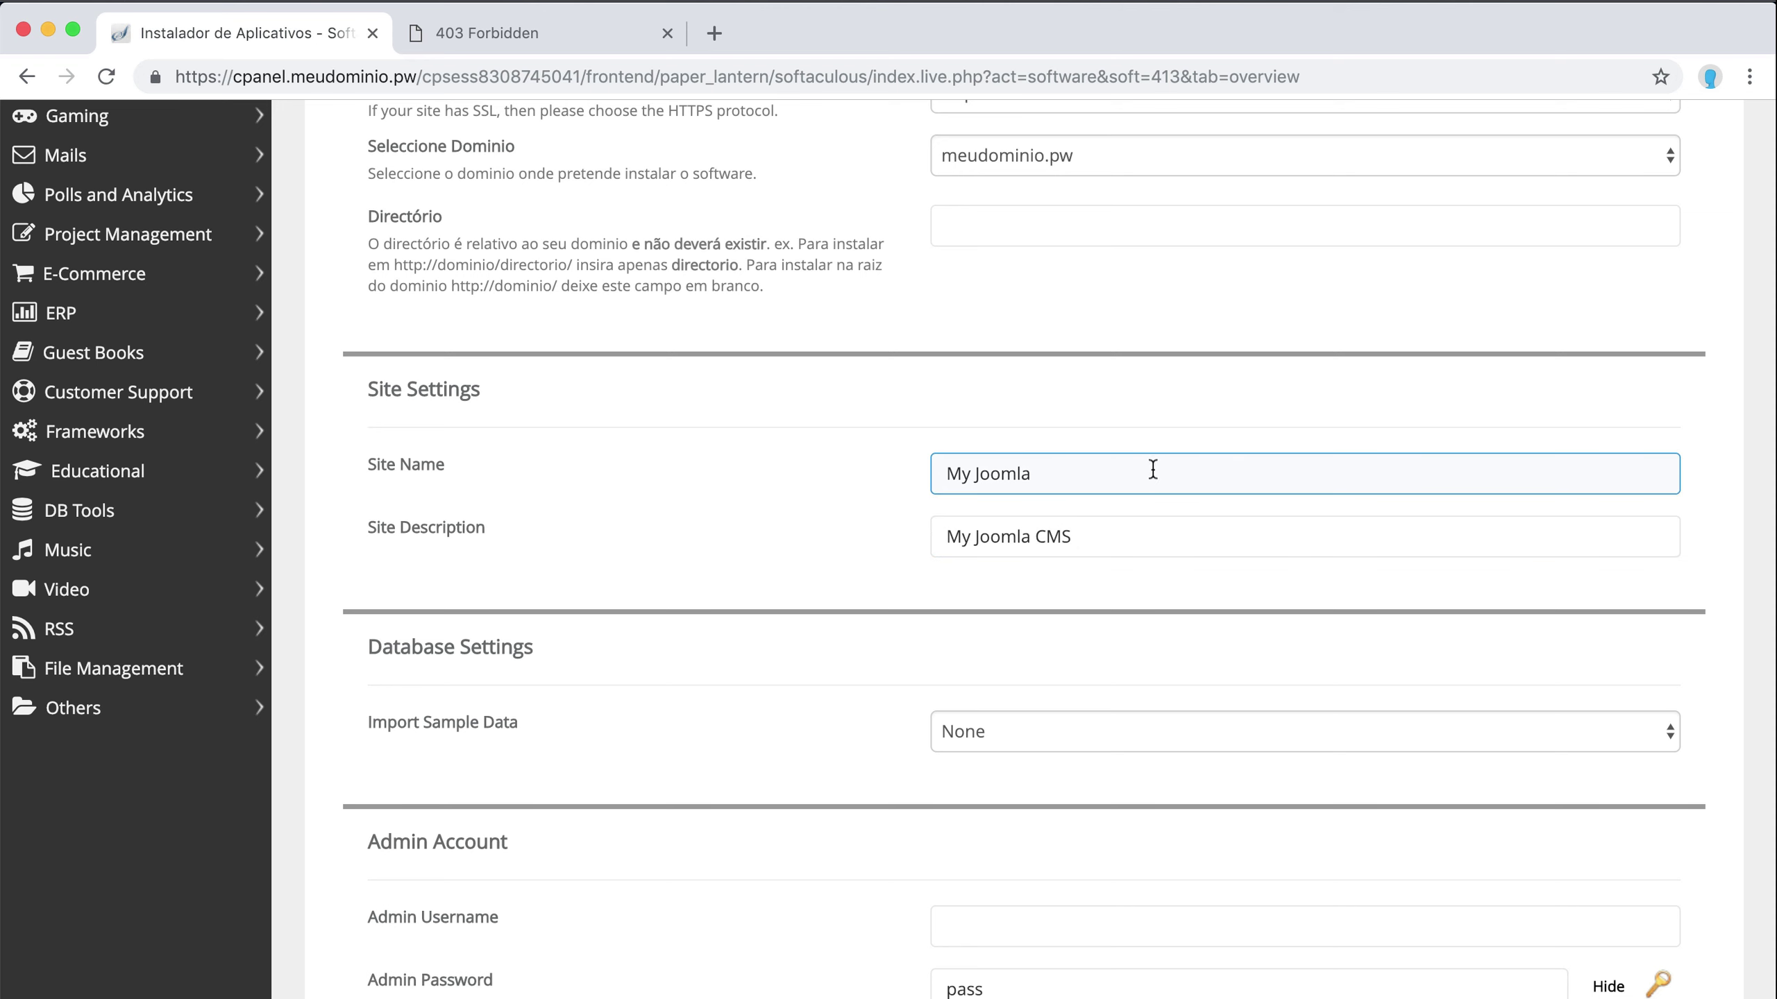
pyautogui.moveTo(1087, 476); pyautogui.dragTo(864, 481)
pyautogui.press('Tab')
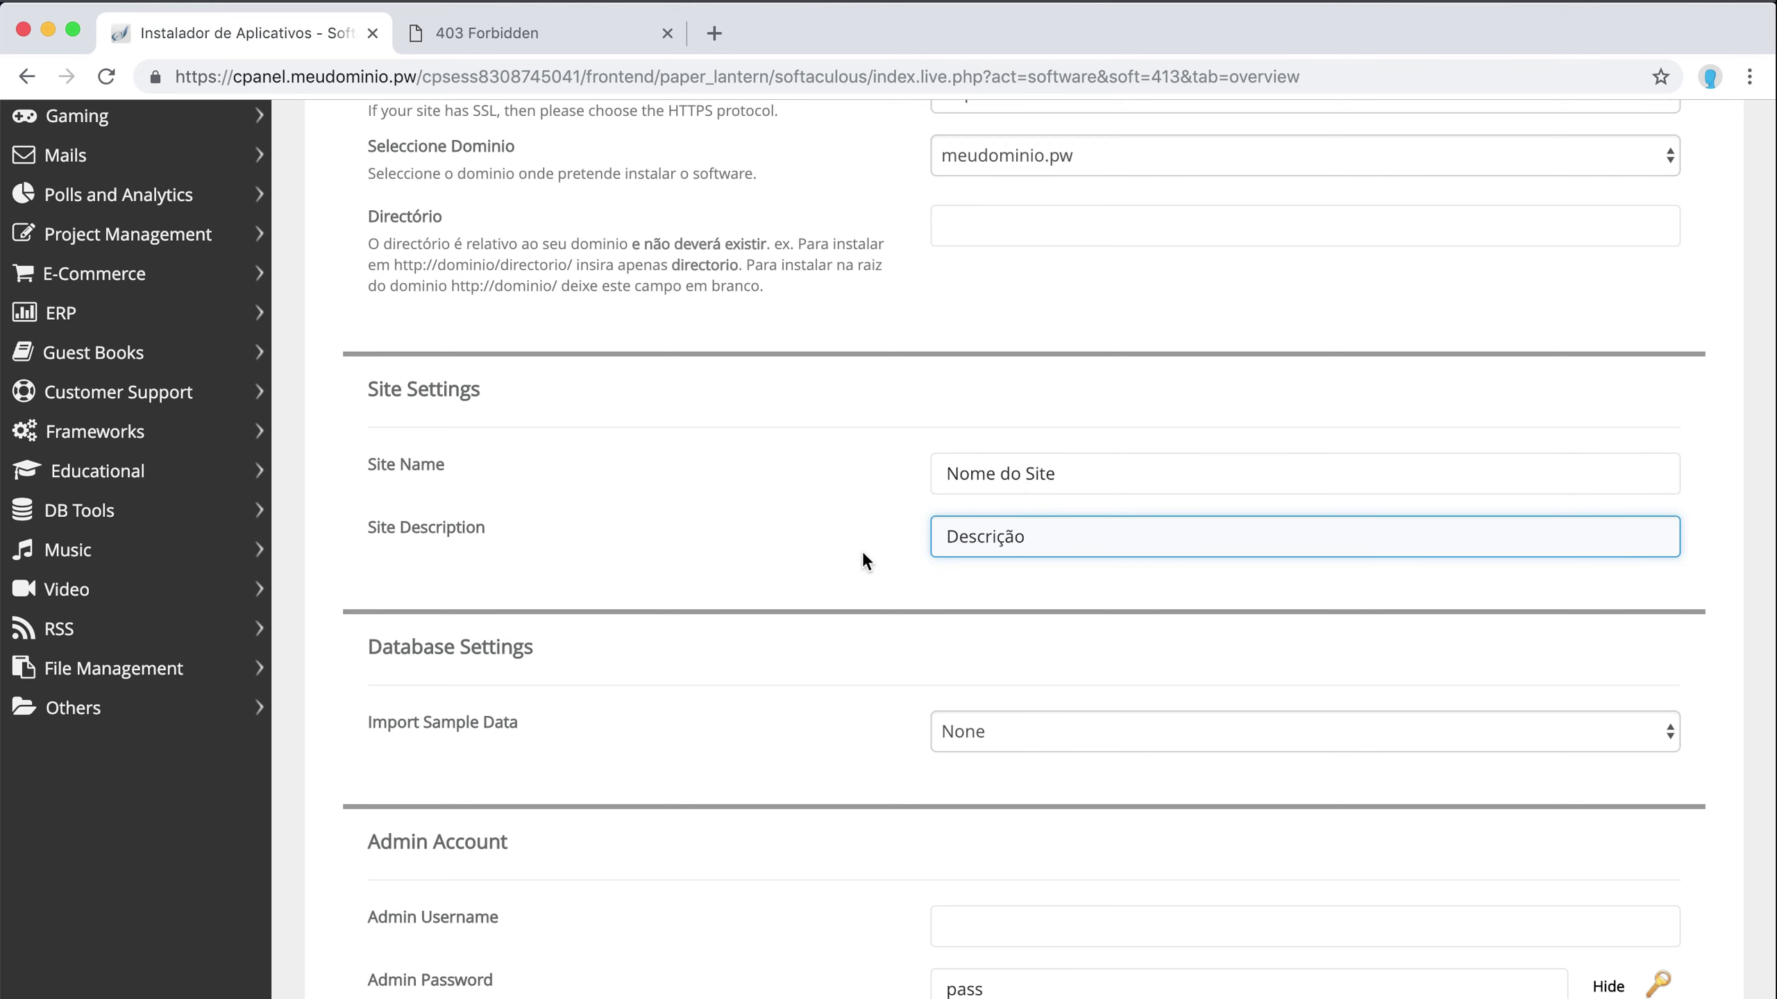
# - Review the sample data options in the database settings and keep None for the import
pyautogui.scroll(-3, 841, 551)
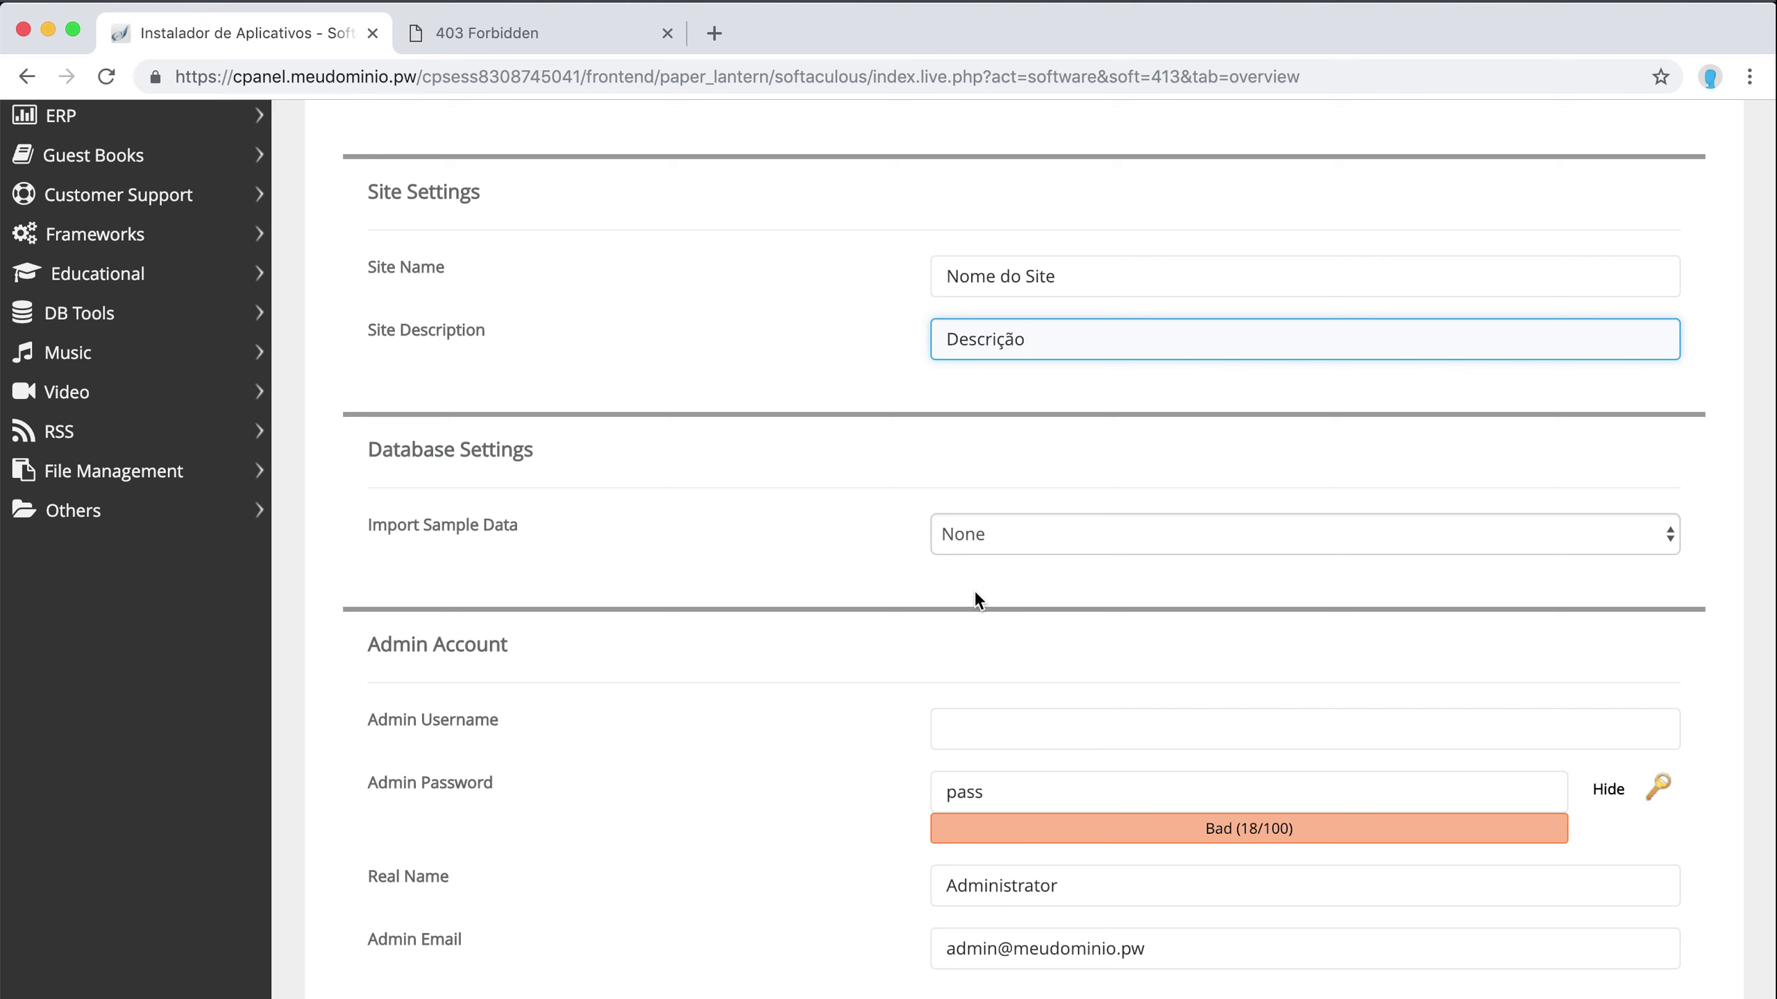
pyautogui.click(1001, 542)
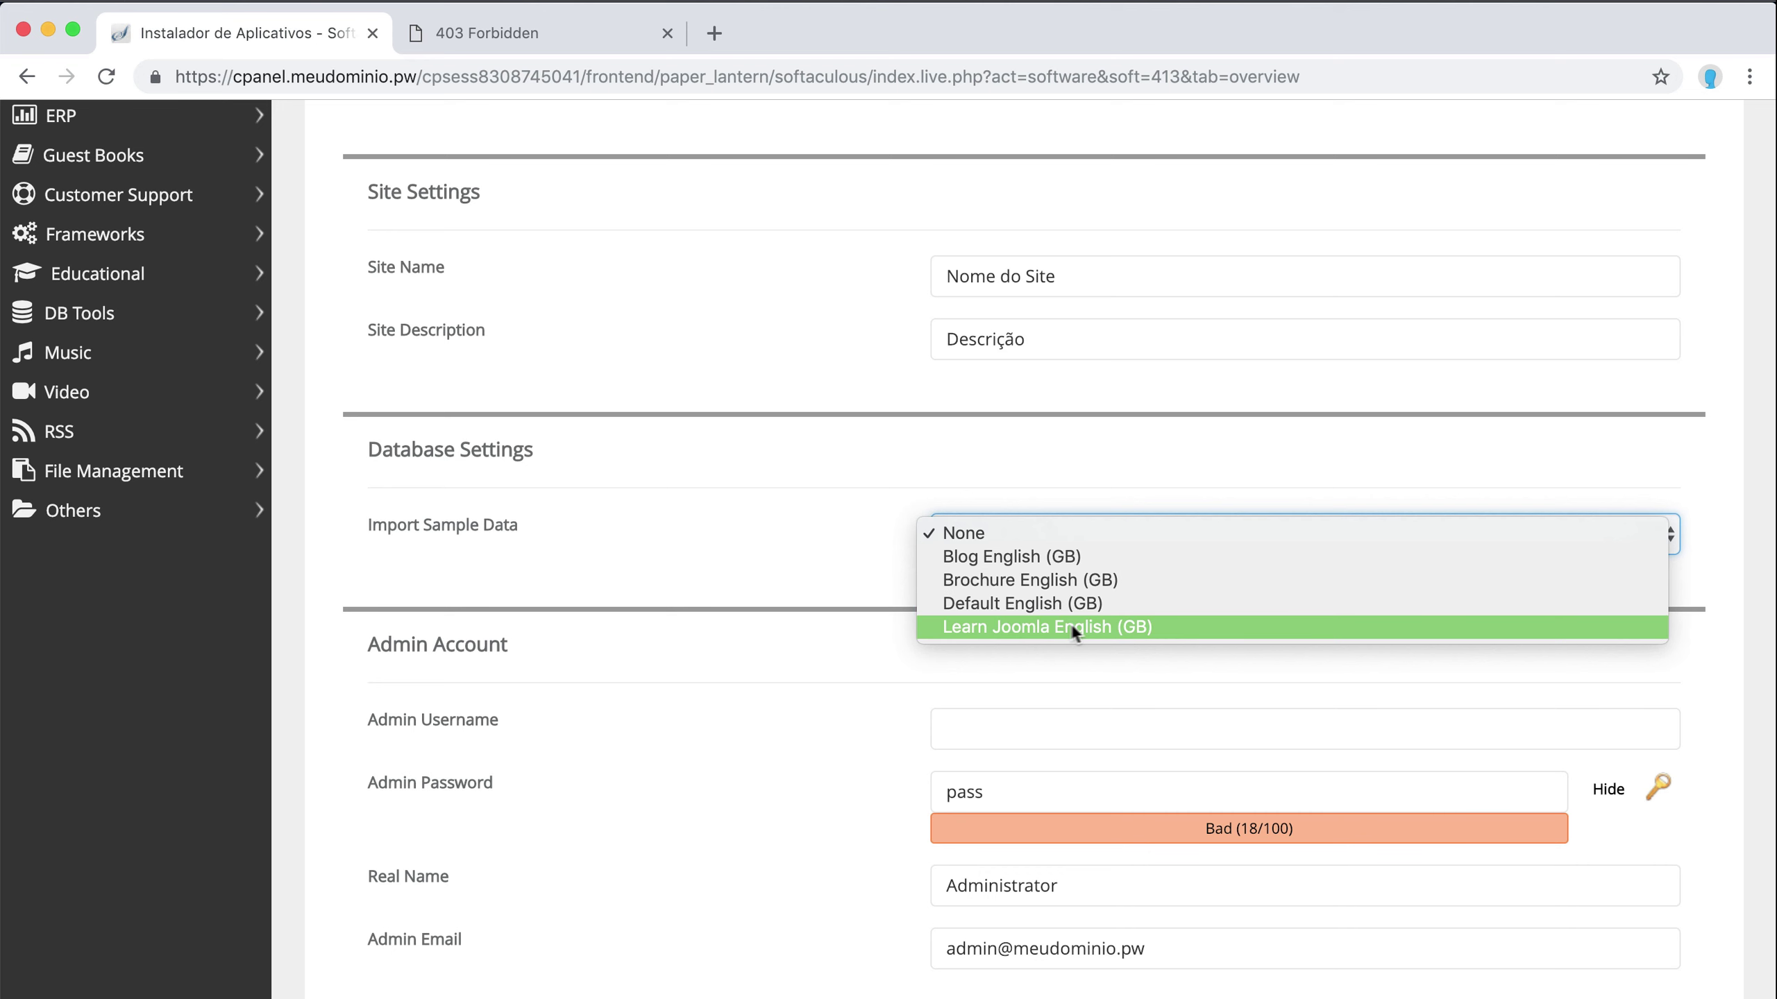
pyautogui.click(868, 571)
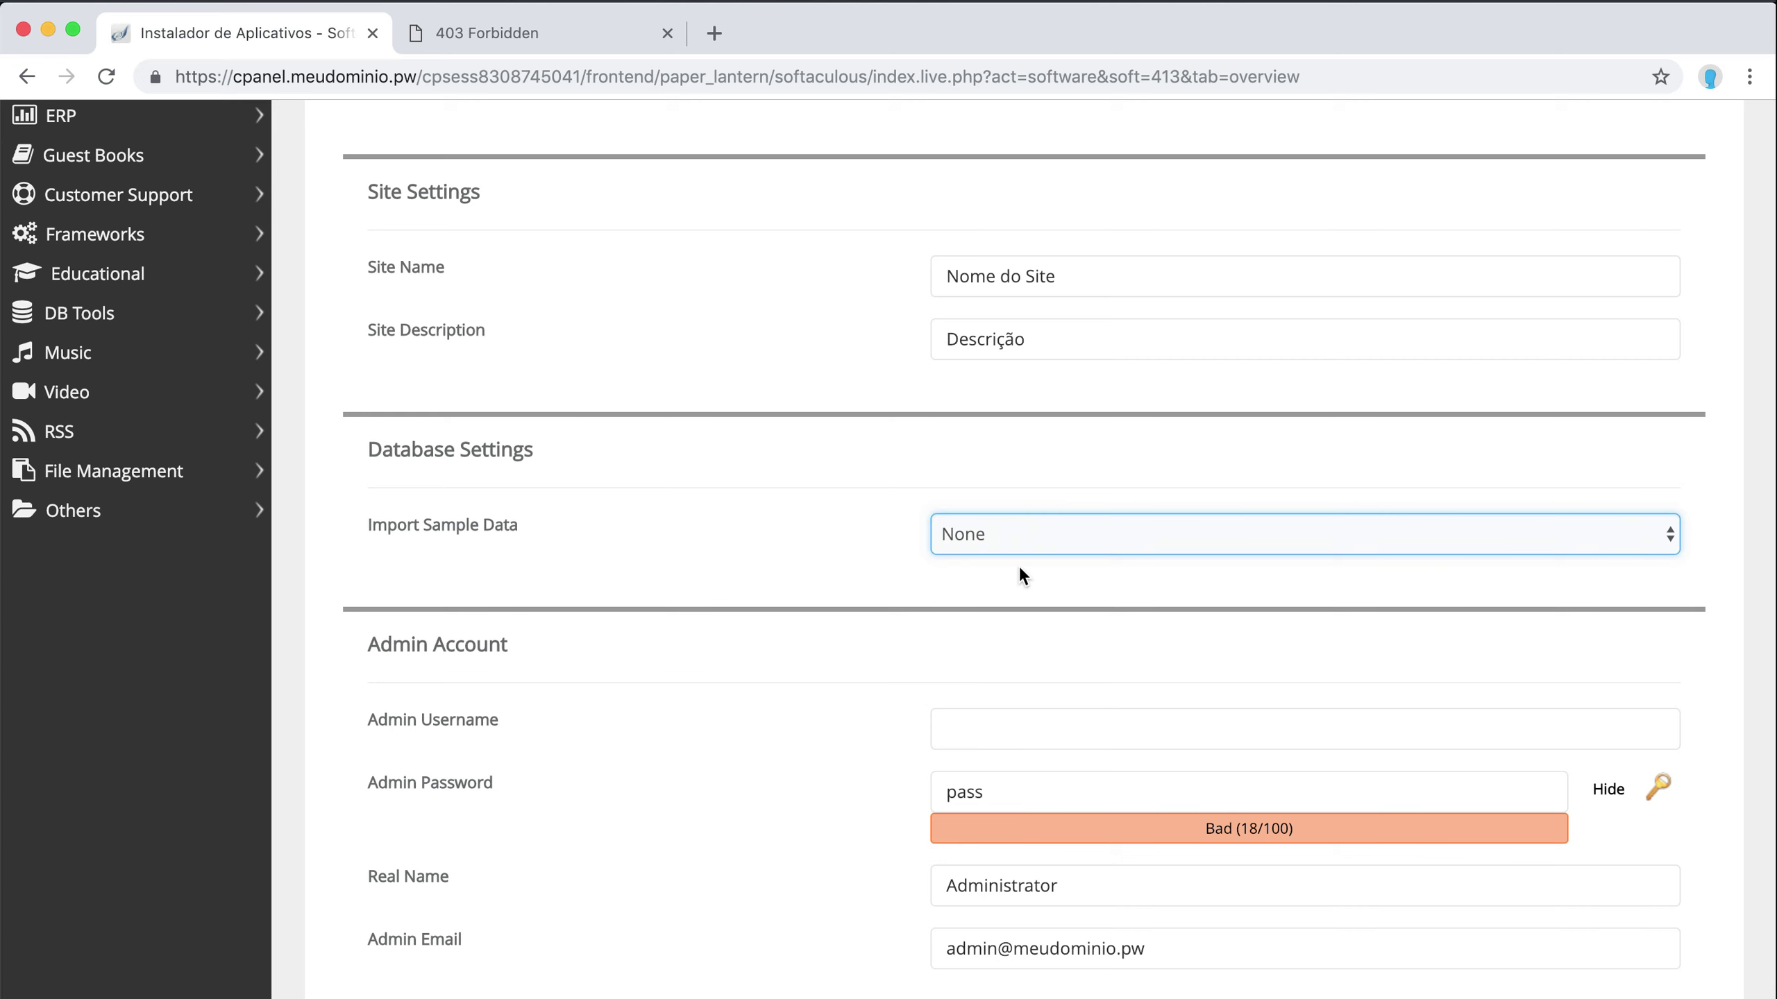
pyautogui.scroll(-5, 791, 584)
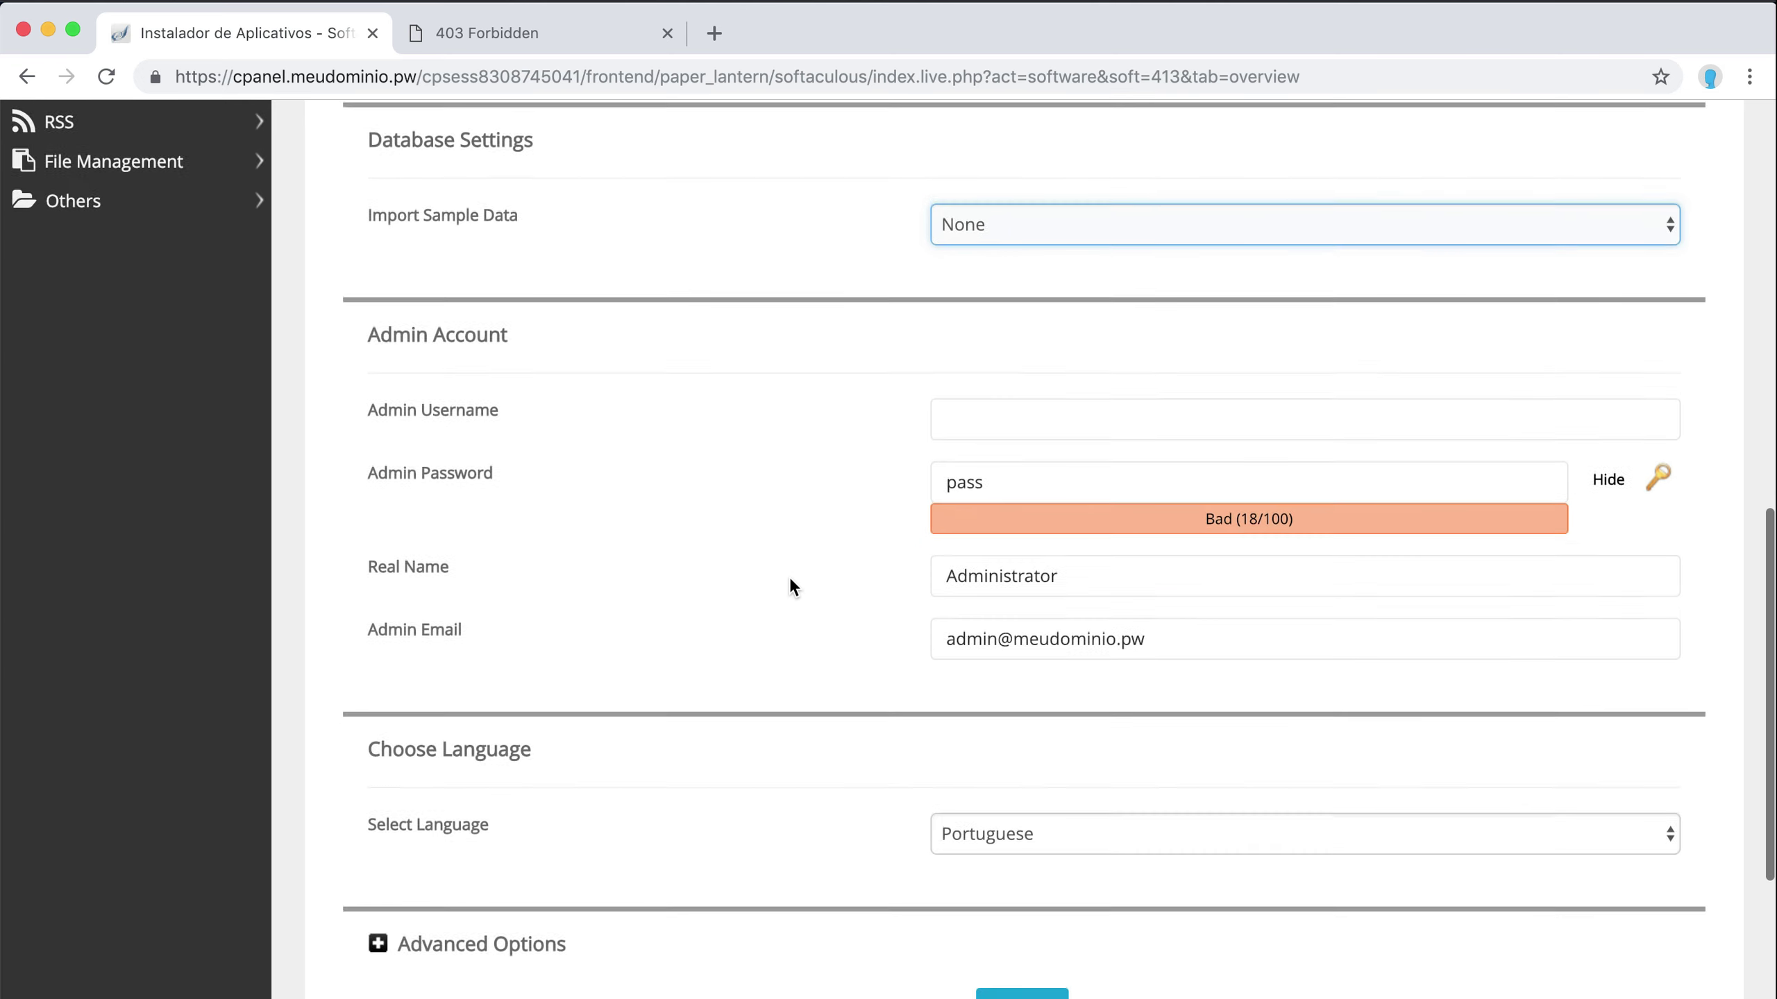
pyautogui.scroll(-1, 790, 585)
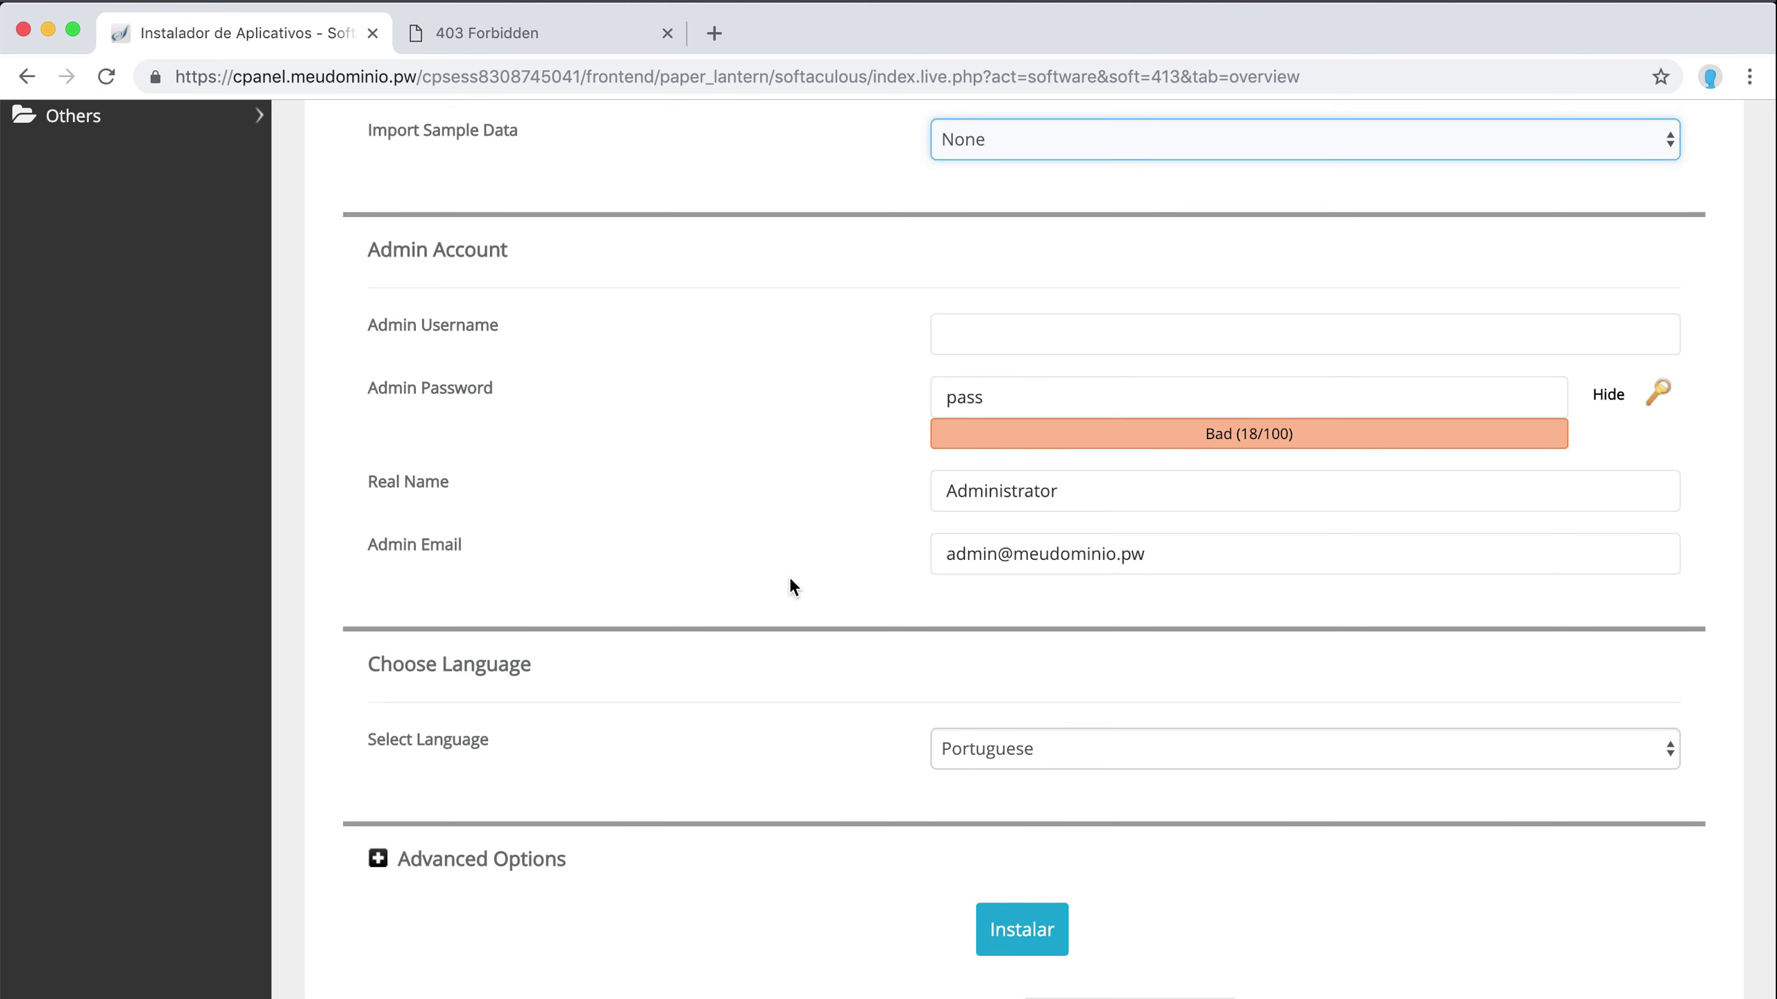
# - Fill in the admin account with an e-mail address as username, a strong admin password, the real name and the admin e-mail
pyautogui.click(1040, 345)
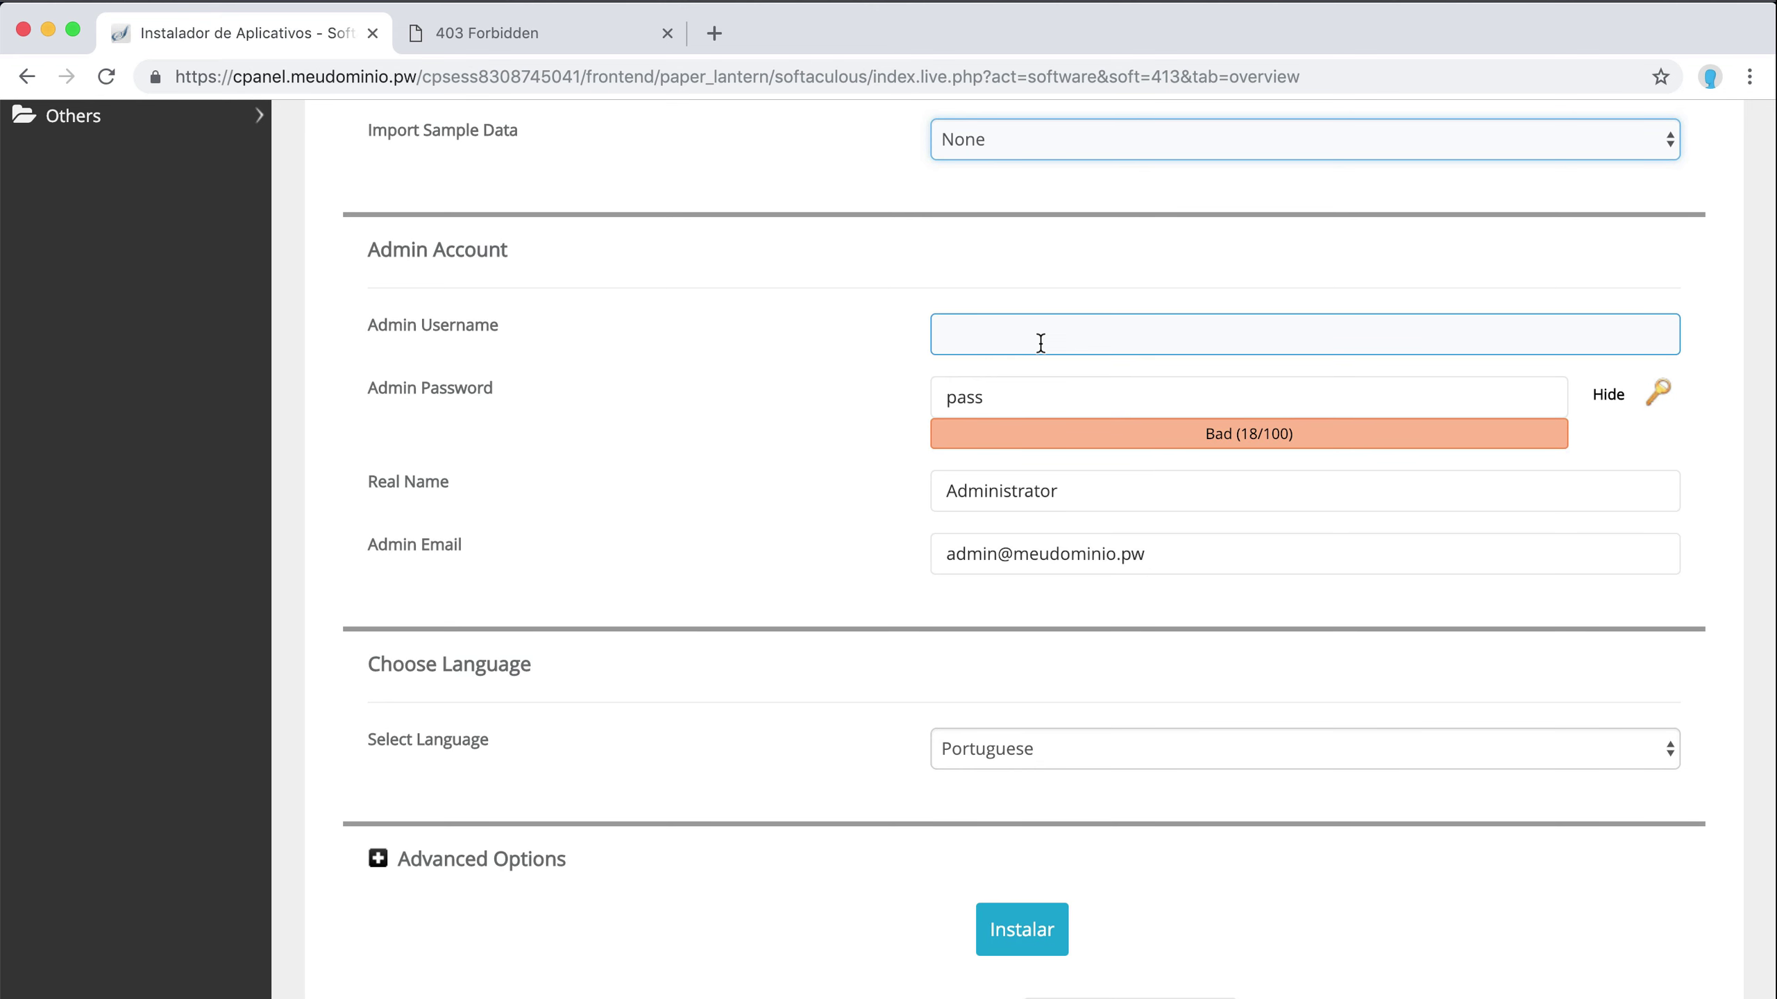
pyautogui.click(1003, 397)
pyautogui.click(987, 490)
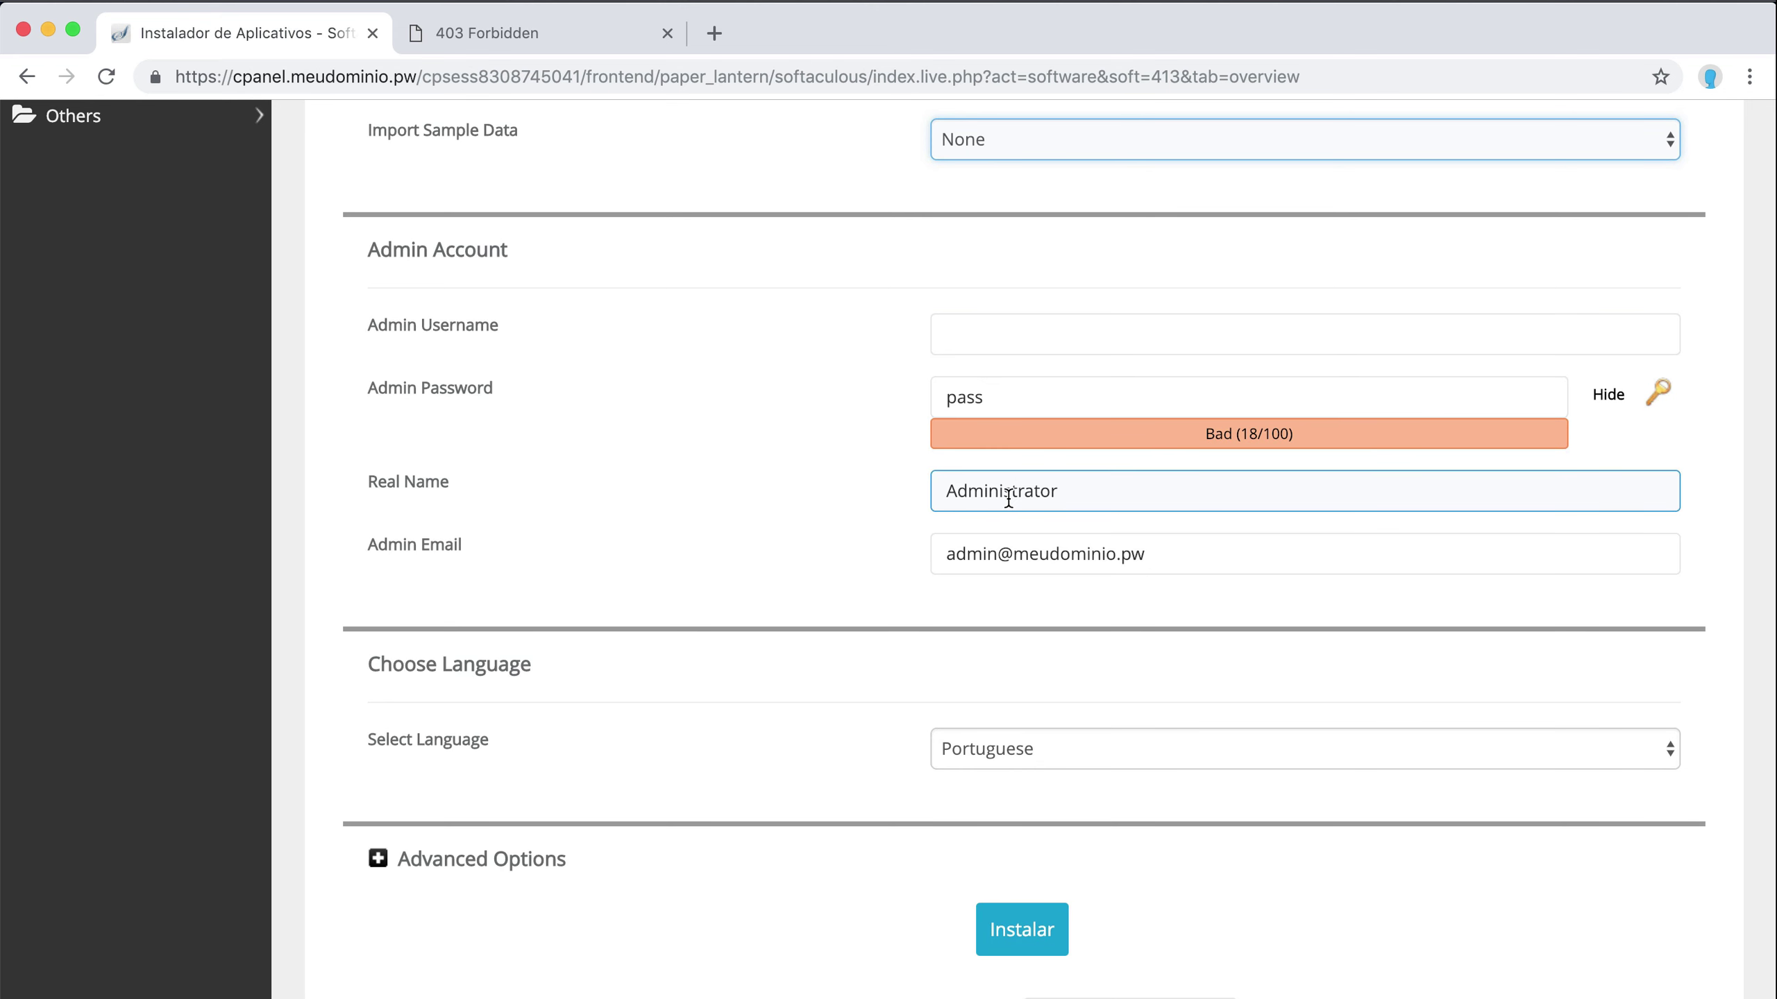
pyautogui.click(886, 581)
pyautogui.click(1155, 563)
pyautogui.click(916, 558)
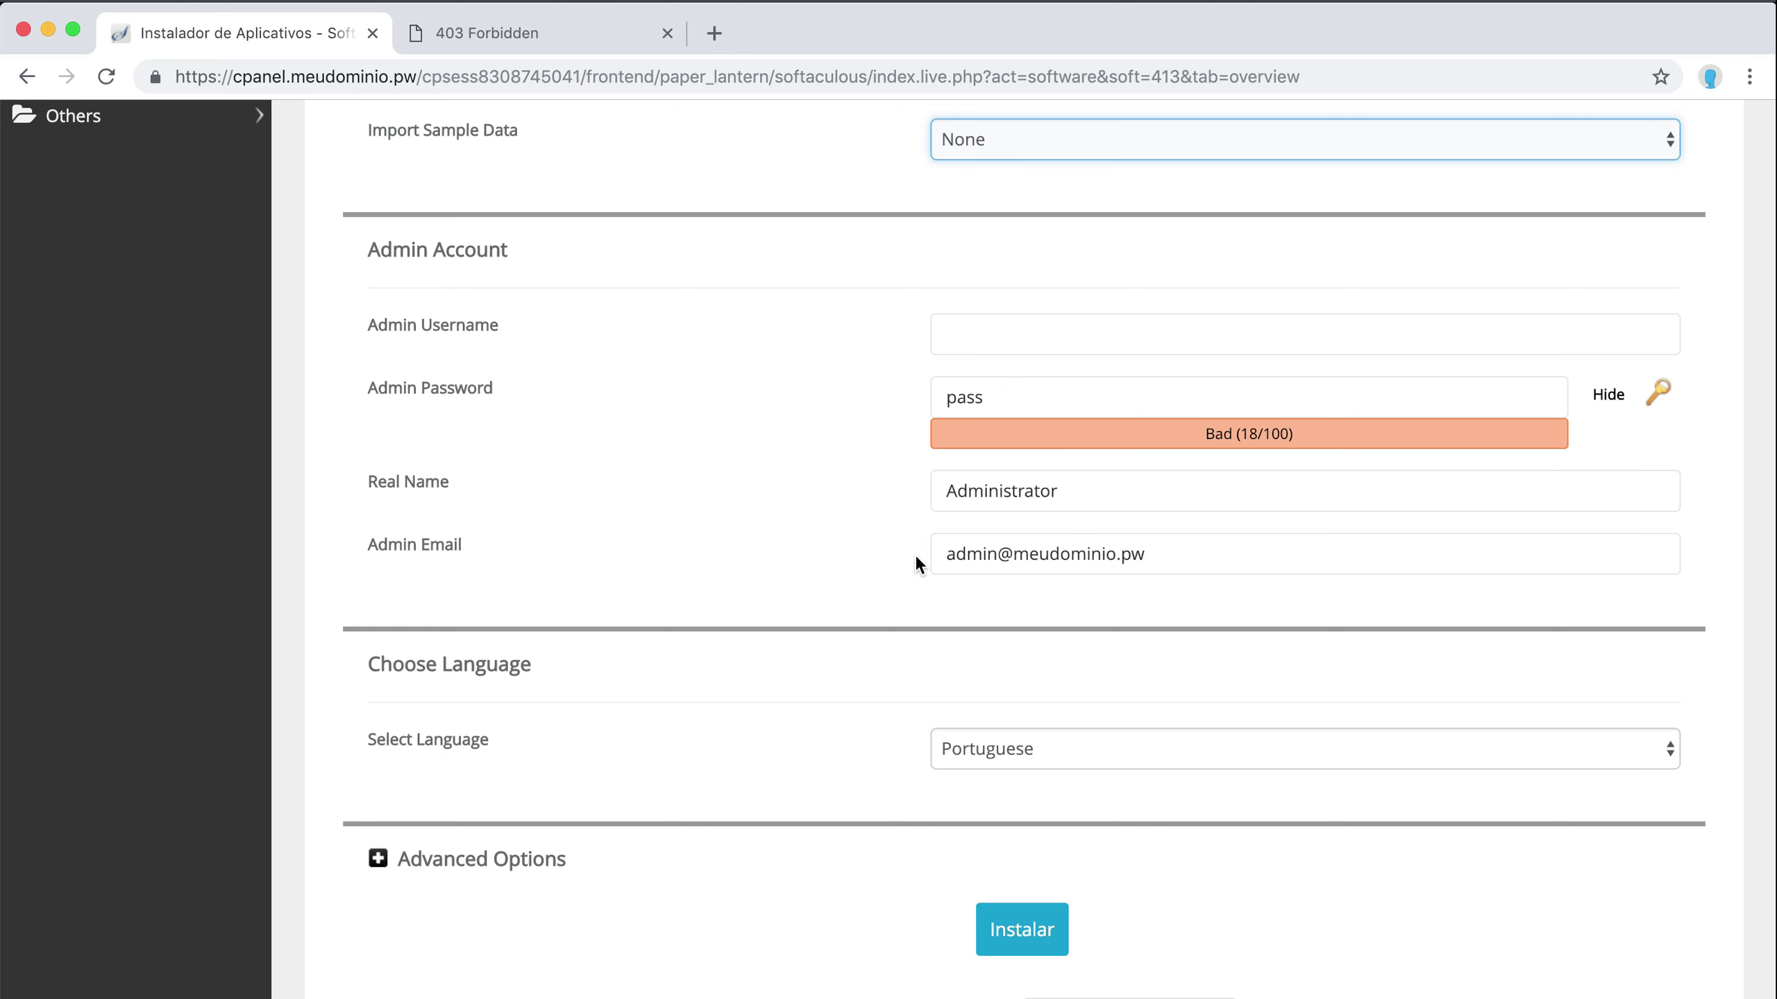
pyautogui.click(945, 556)
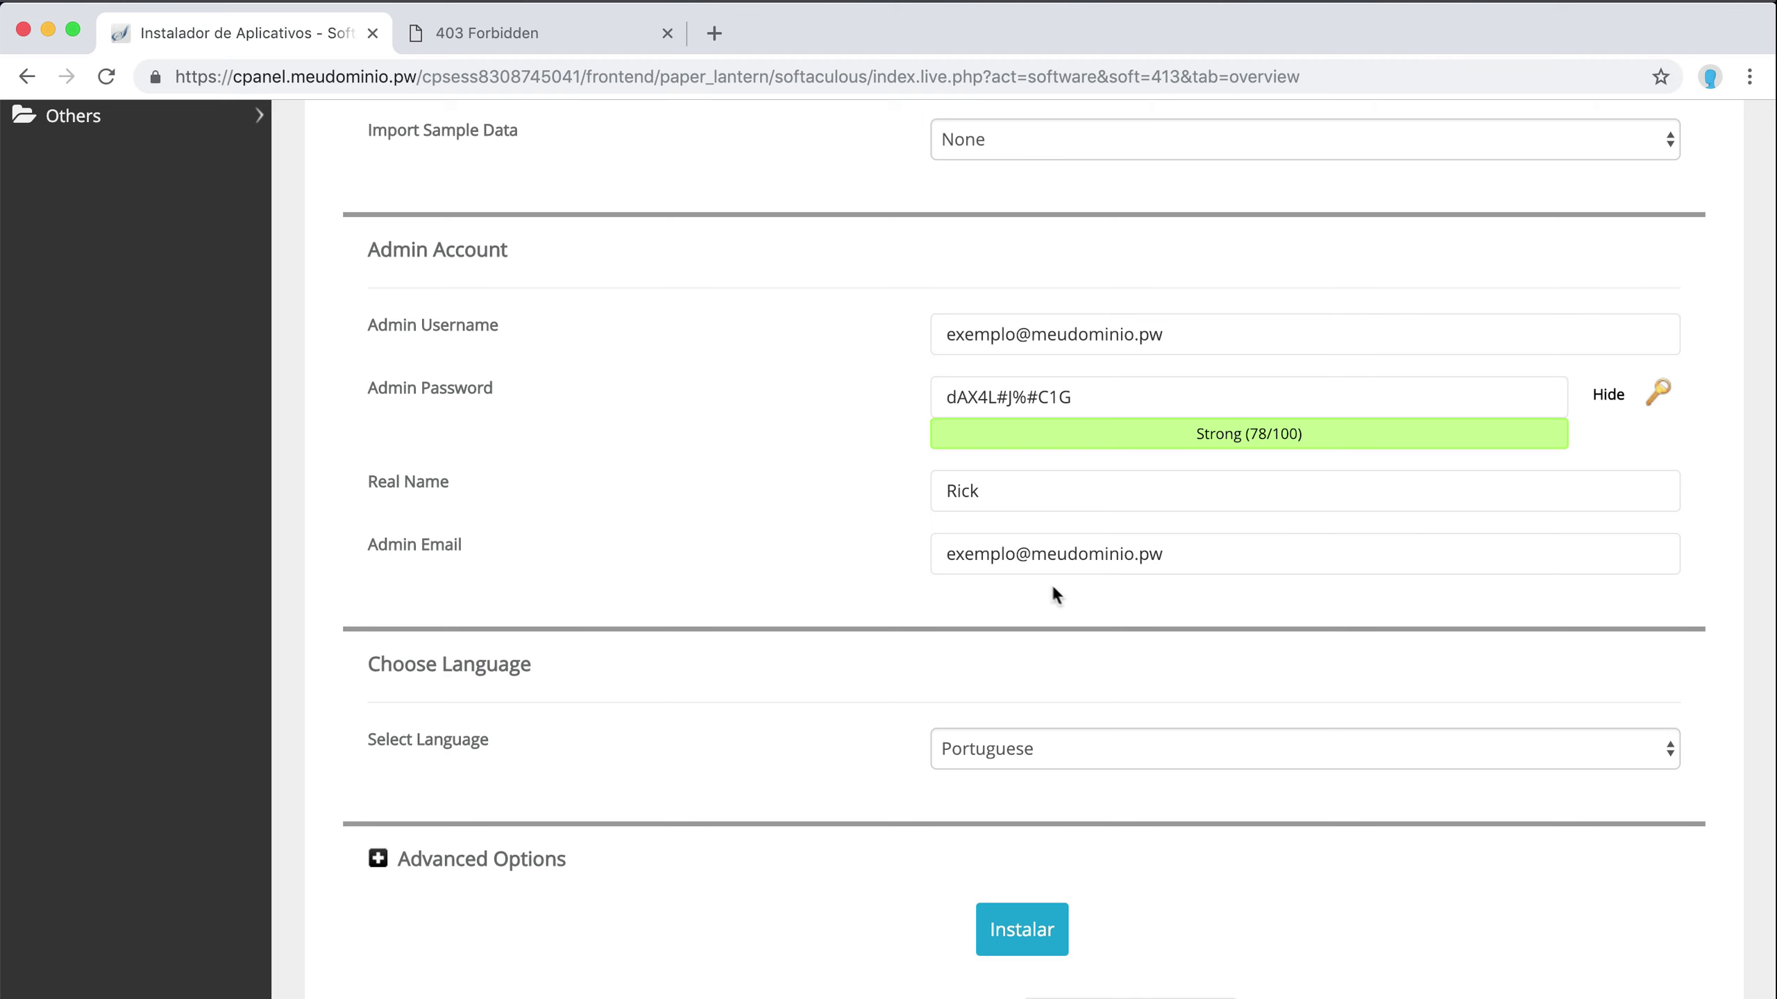
# - Set the installation language to Portuguese (Brazil)
pyautogui.scroll(-5, 748, 552)
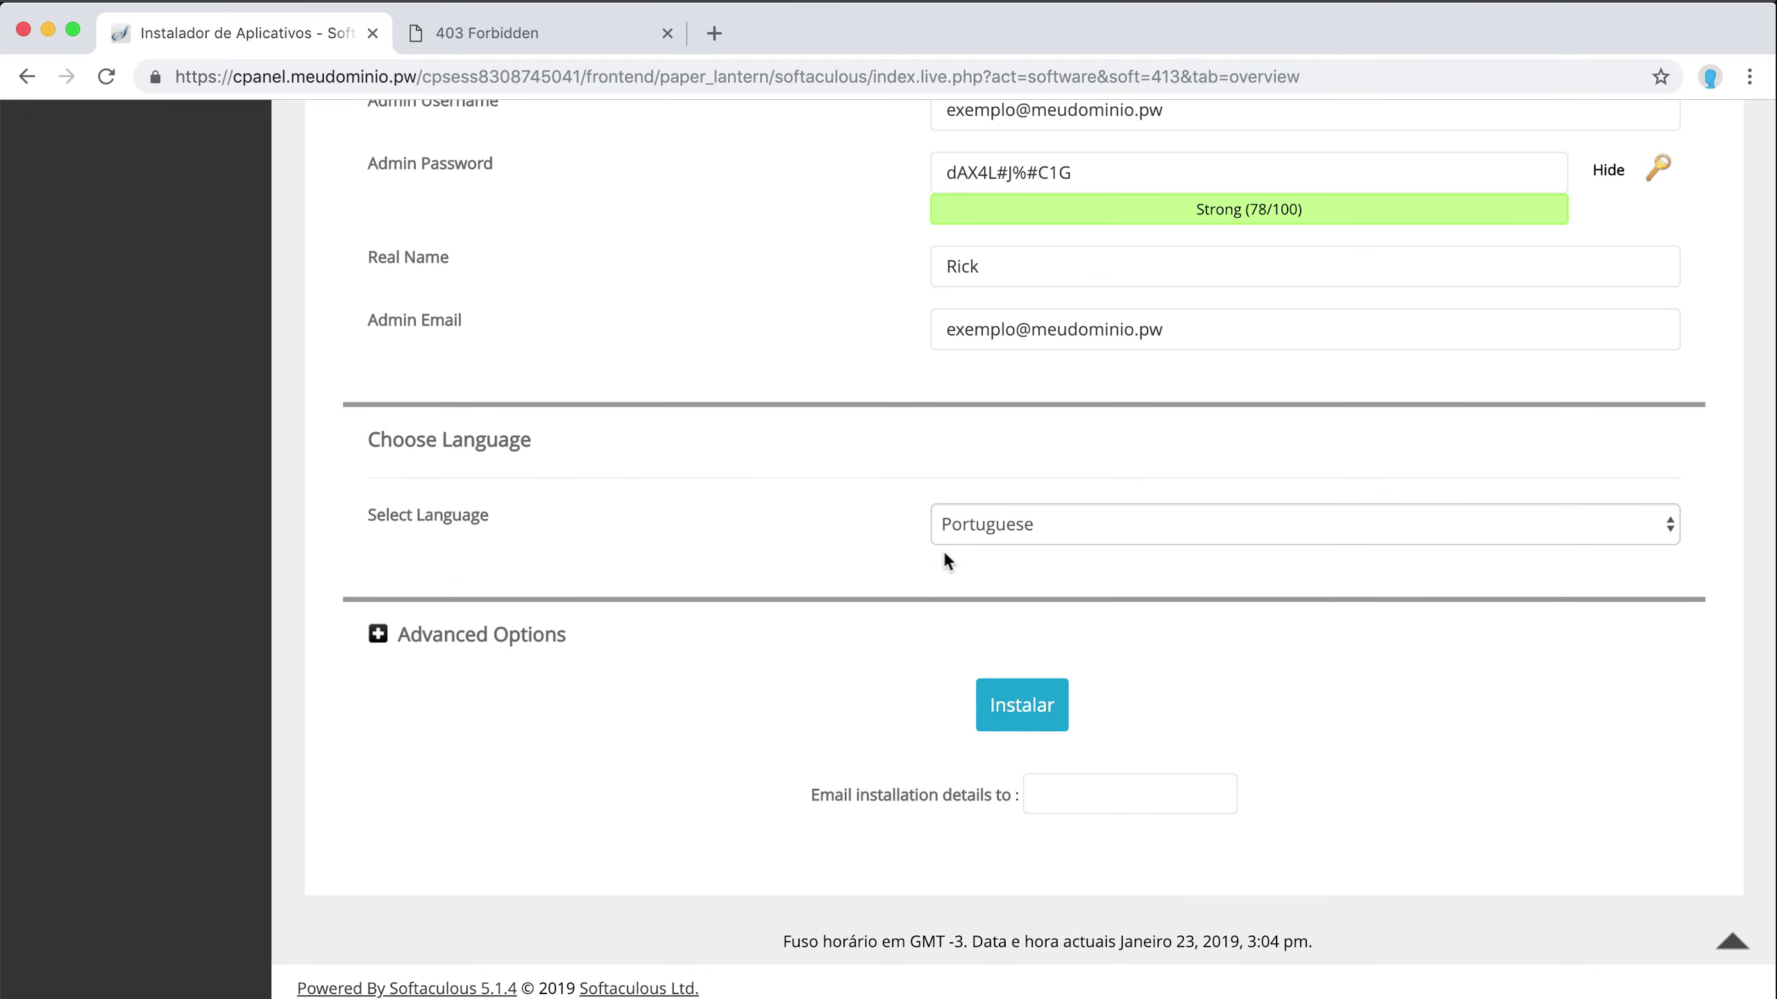
pyautogui.click(1095, 528)
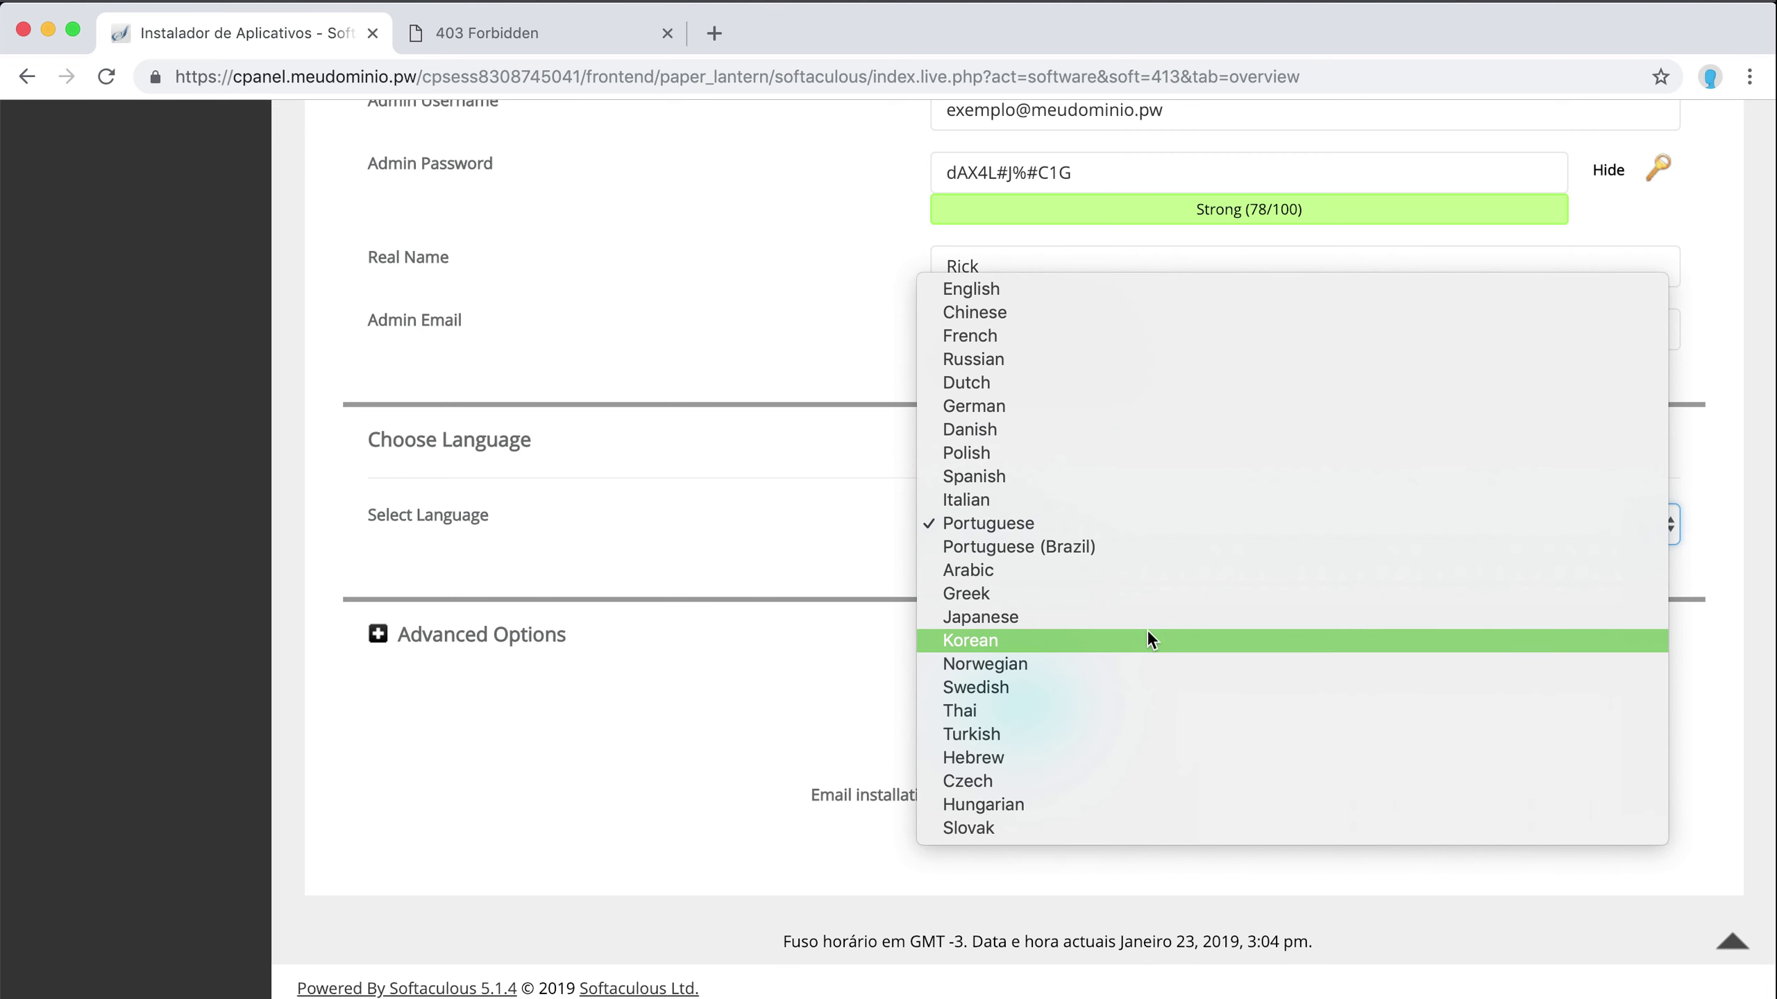
pyautogui.click(1144, 550)
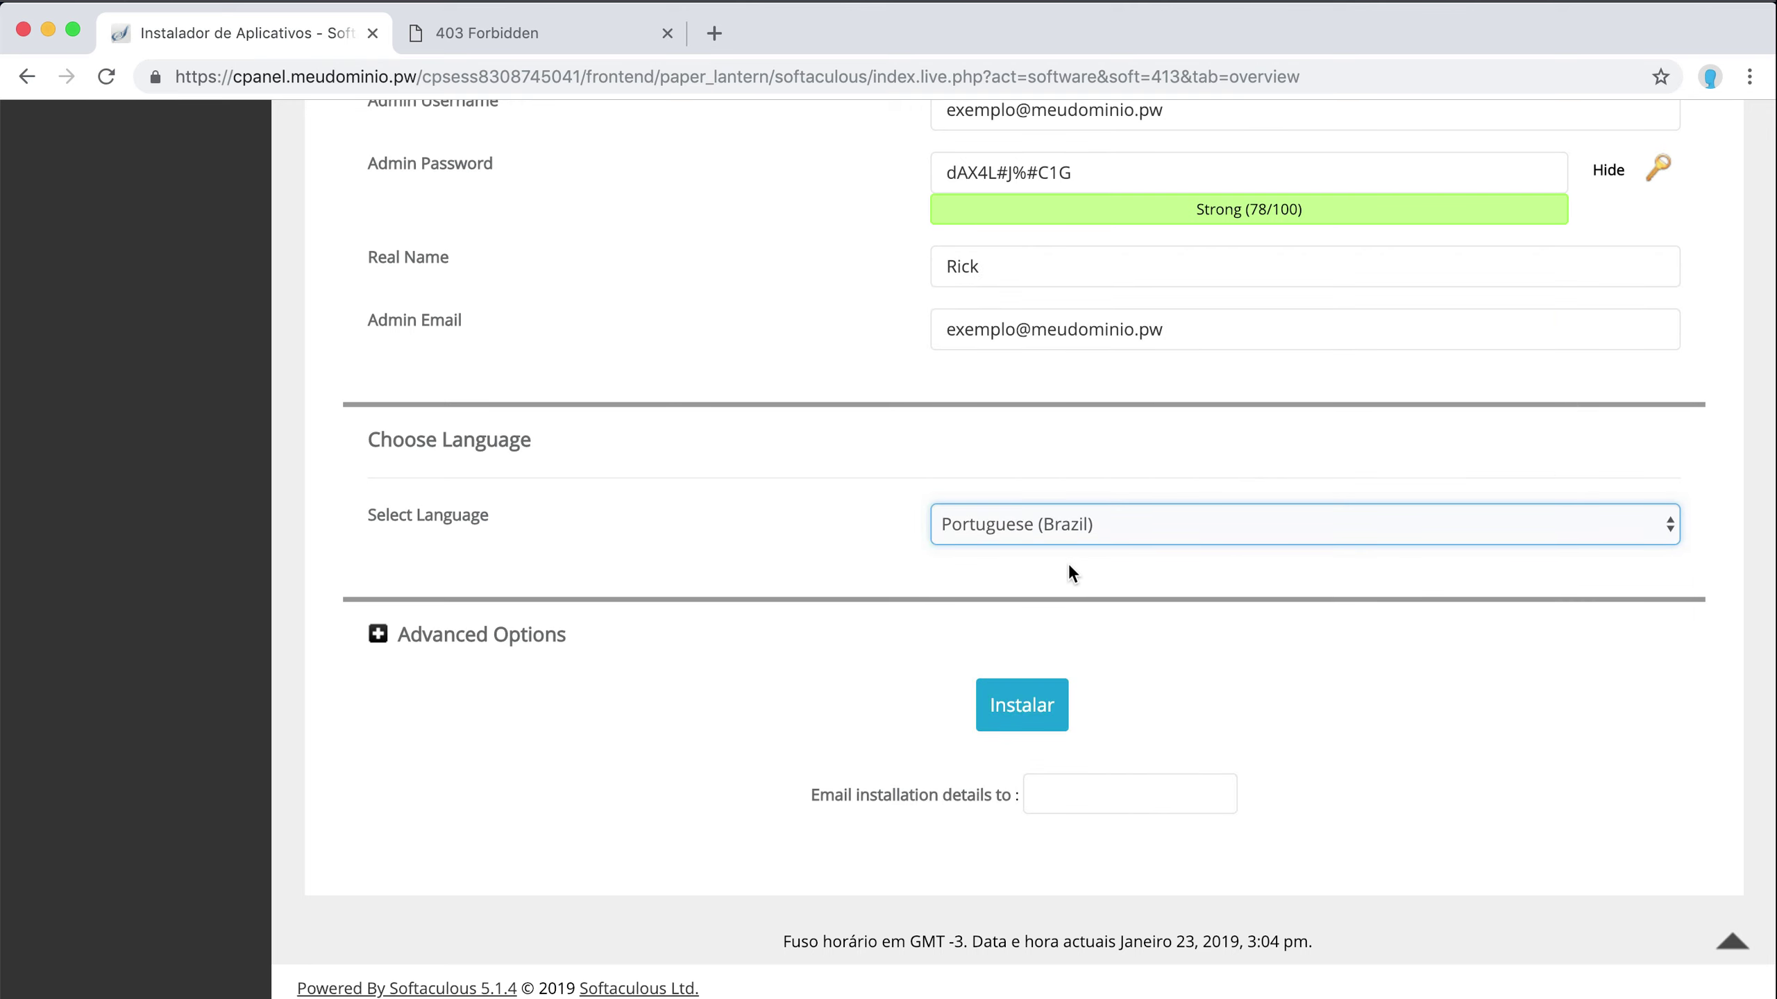
# - Expand the advanced options and set the database name to "jlpcp", keeping the suggested table prefix
pyautogui.click(471, 643)
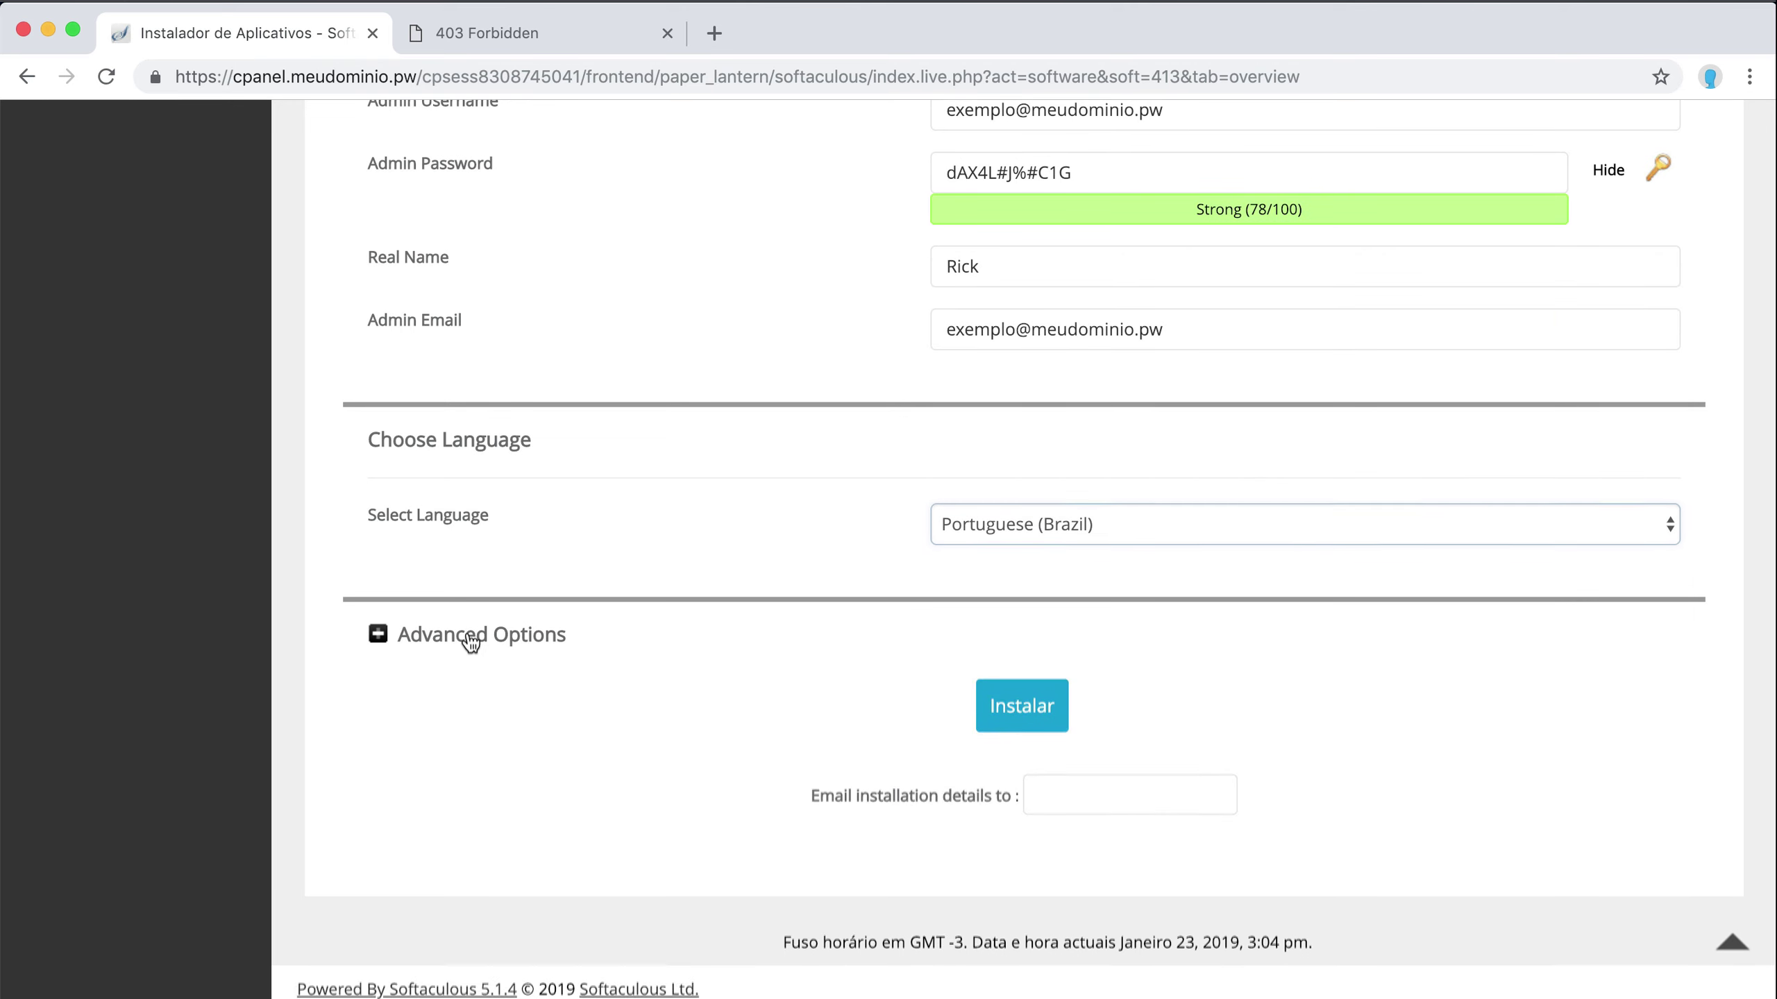
pyautogui.scroll(-5, 674, 555)
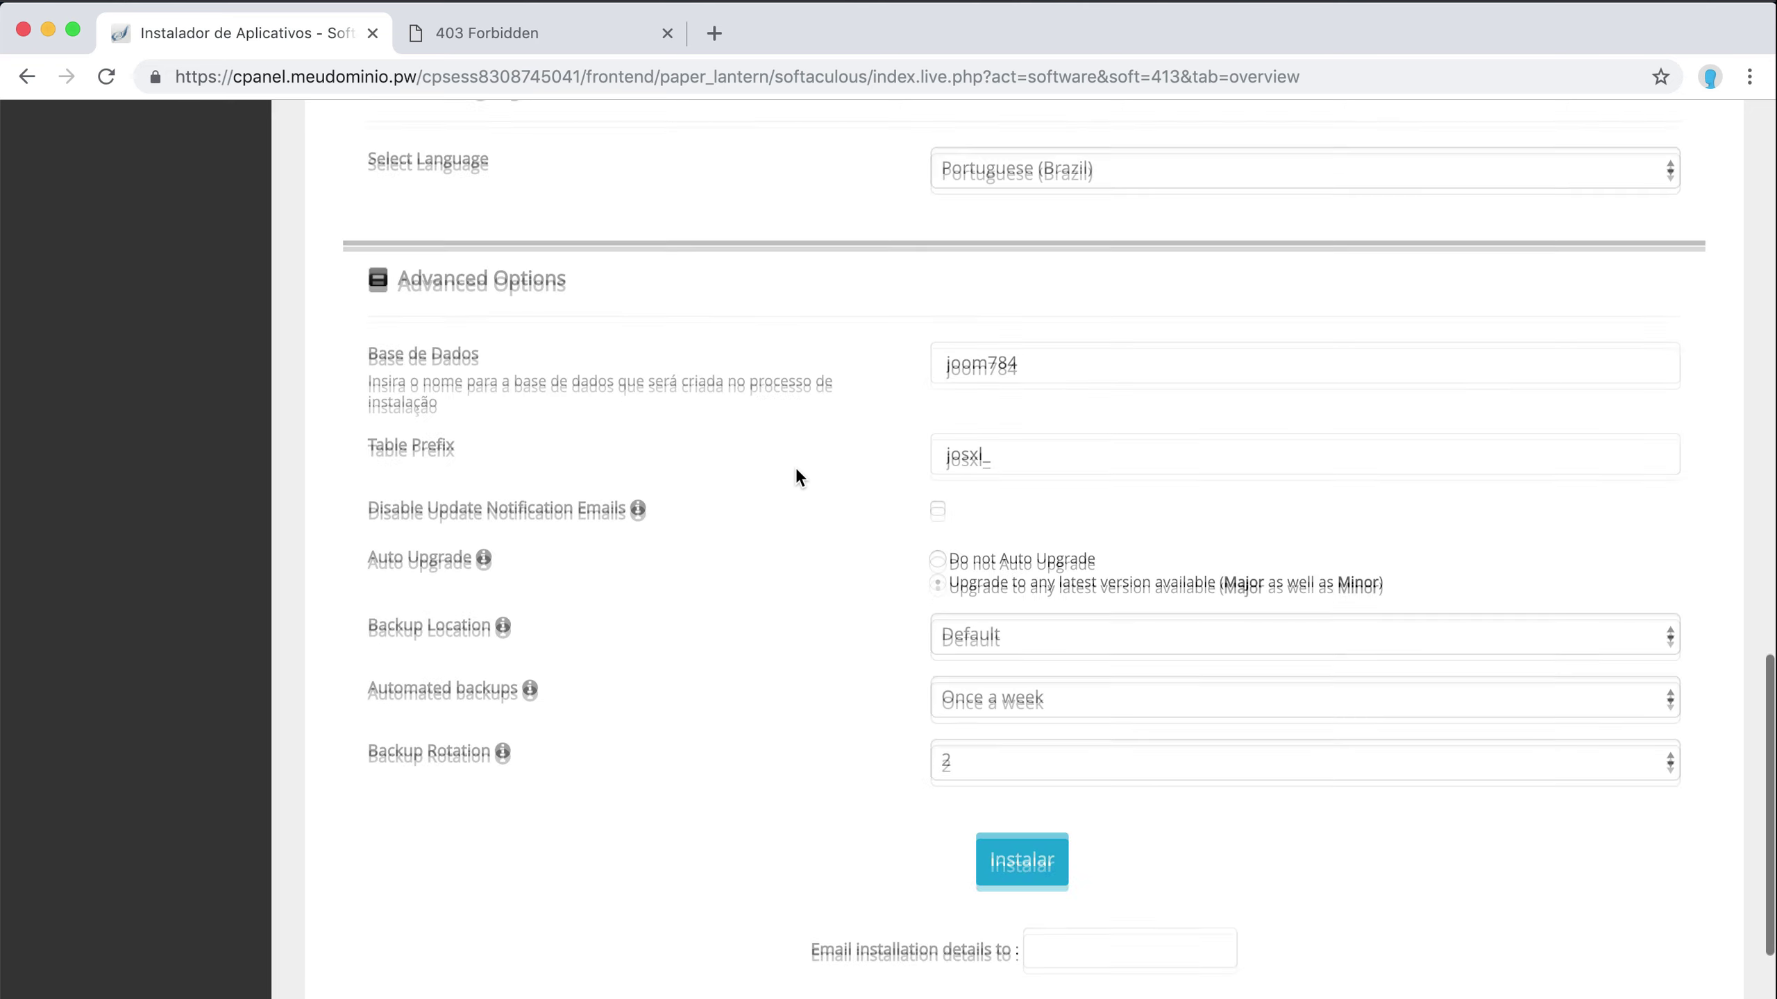
pyautogui.click(1035, 401)
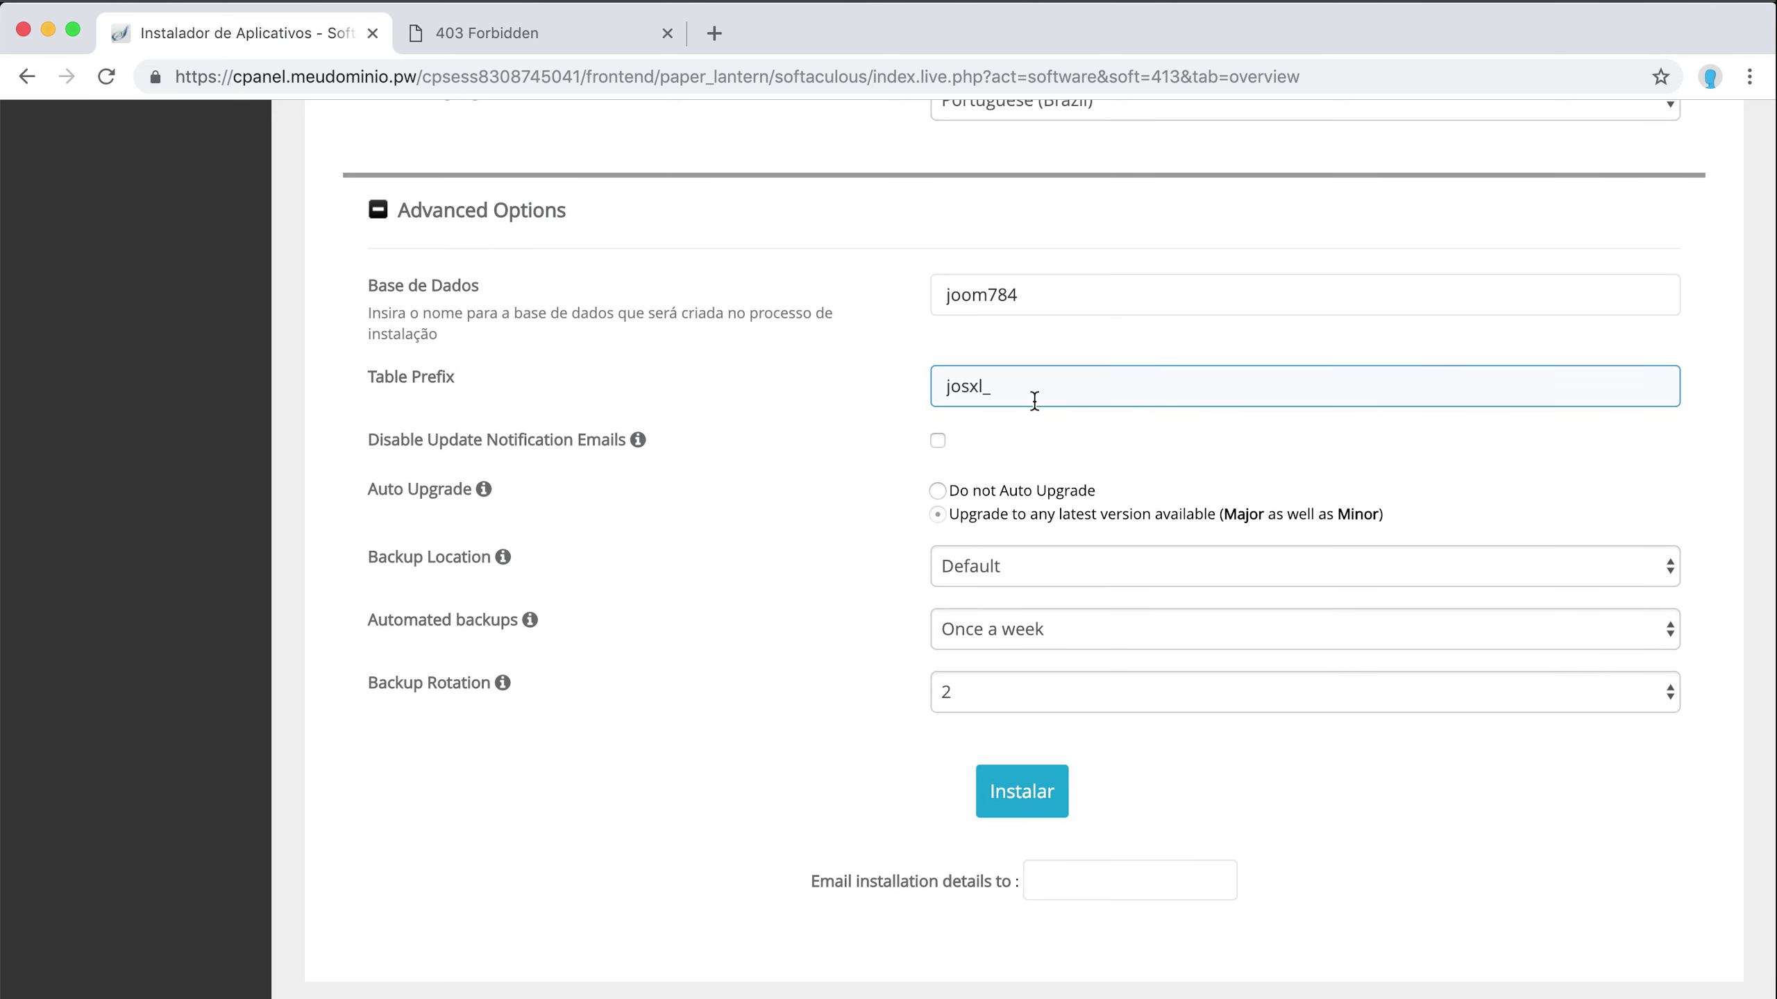
pyautogui.click(1102, 292)
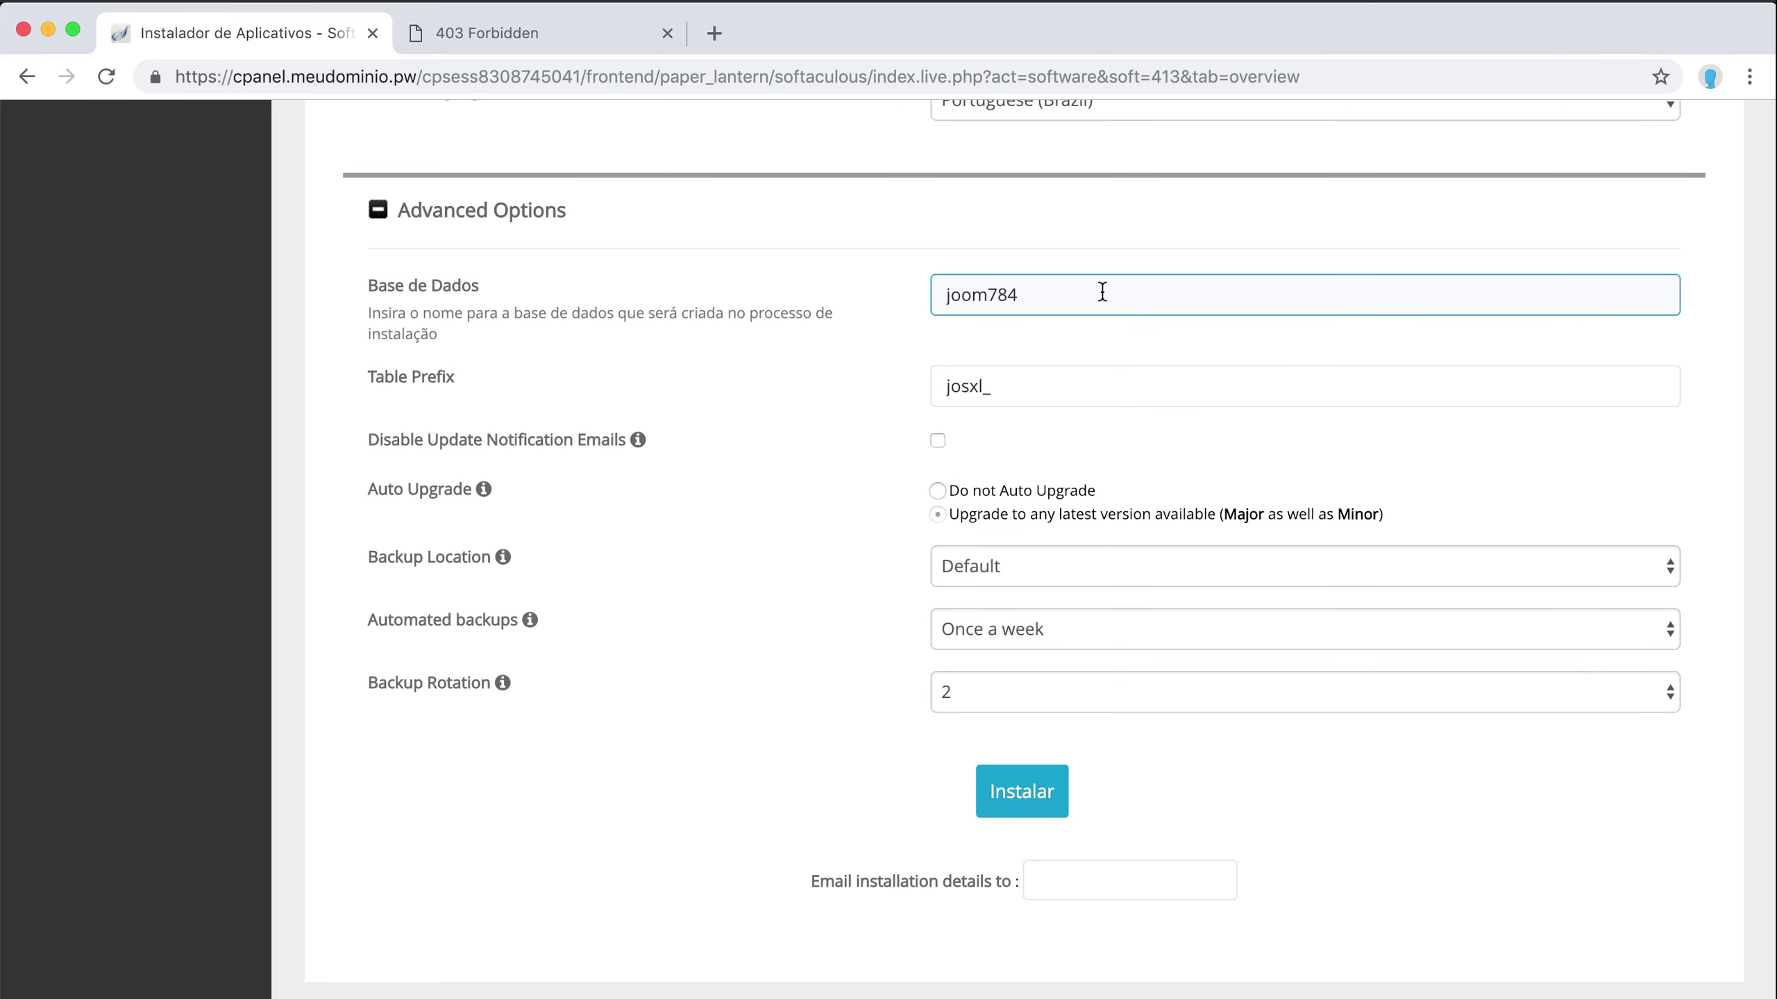
pyautogui.click(696, 406)
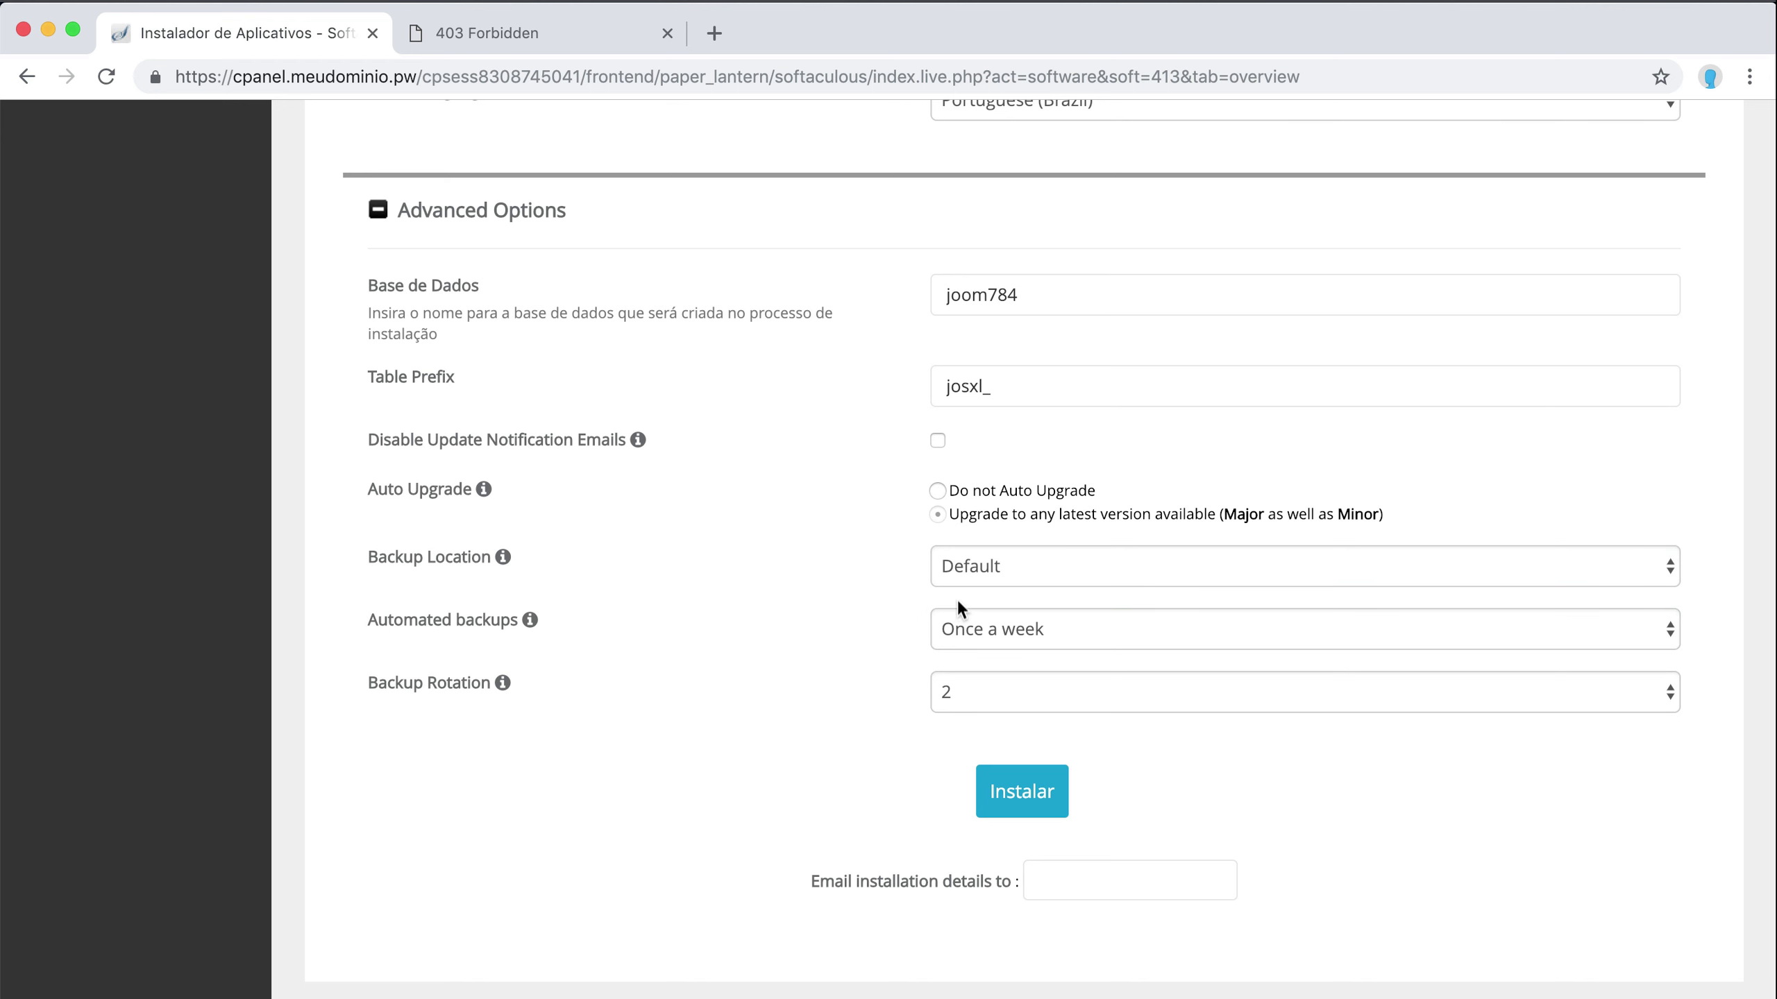
pyautogui.click(960, 398)
pyautogui.click(871, 398)
pyautogui.click(940, 405)
pyautogui.click(1062, 300)
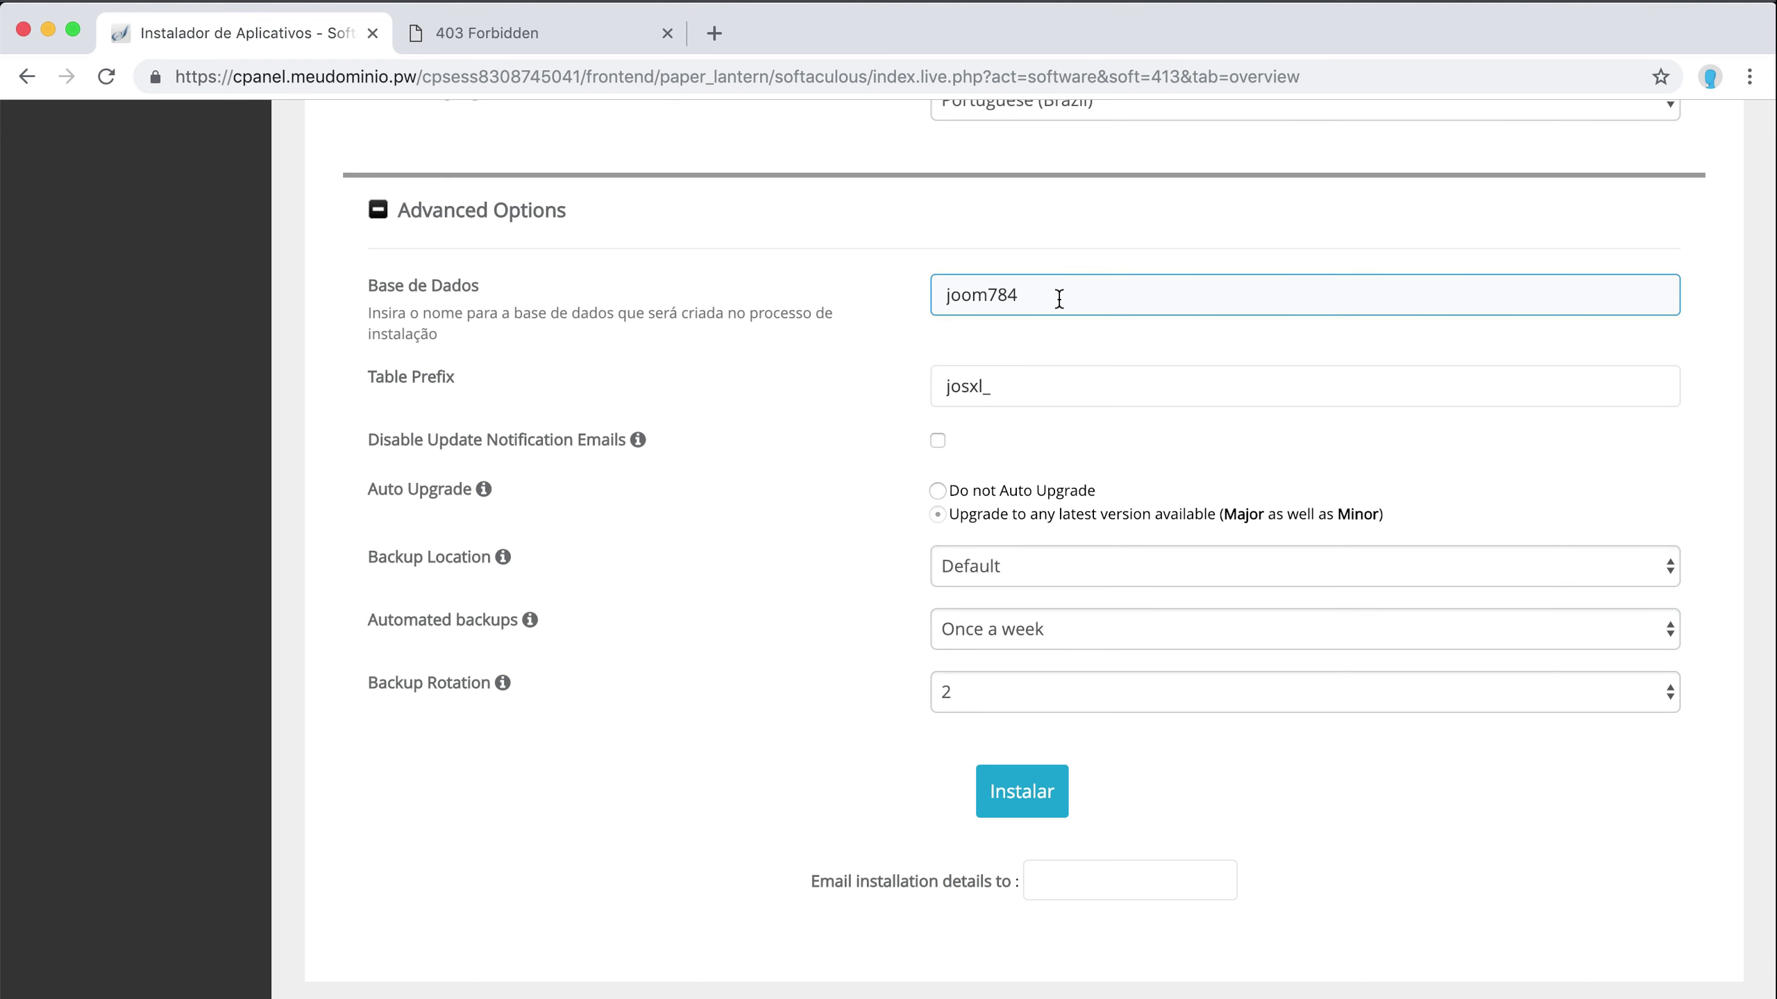
pyautogui.moveTo(1161, 299); pyautogui.dragTo(932, 299)
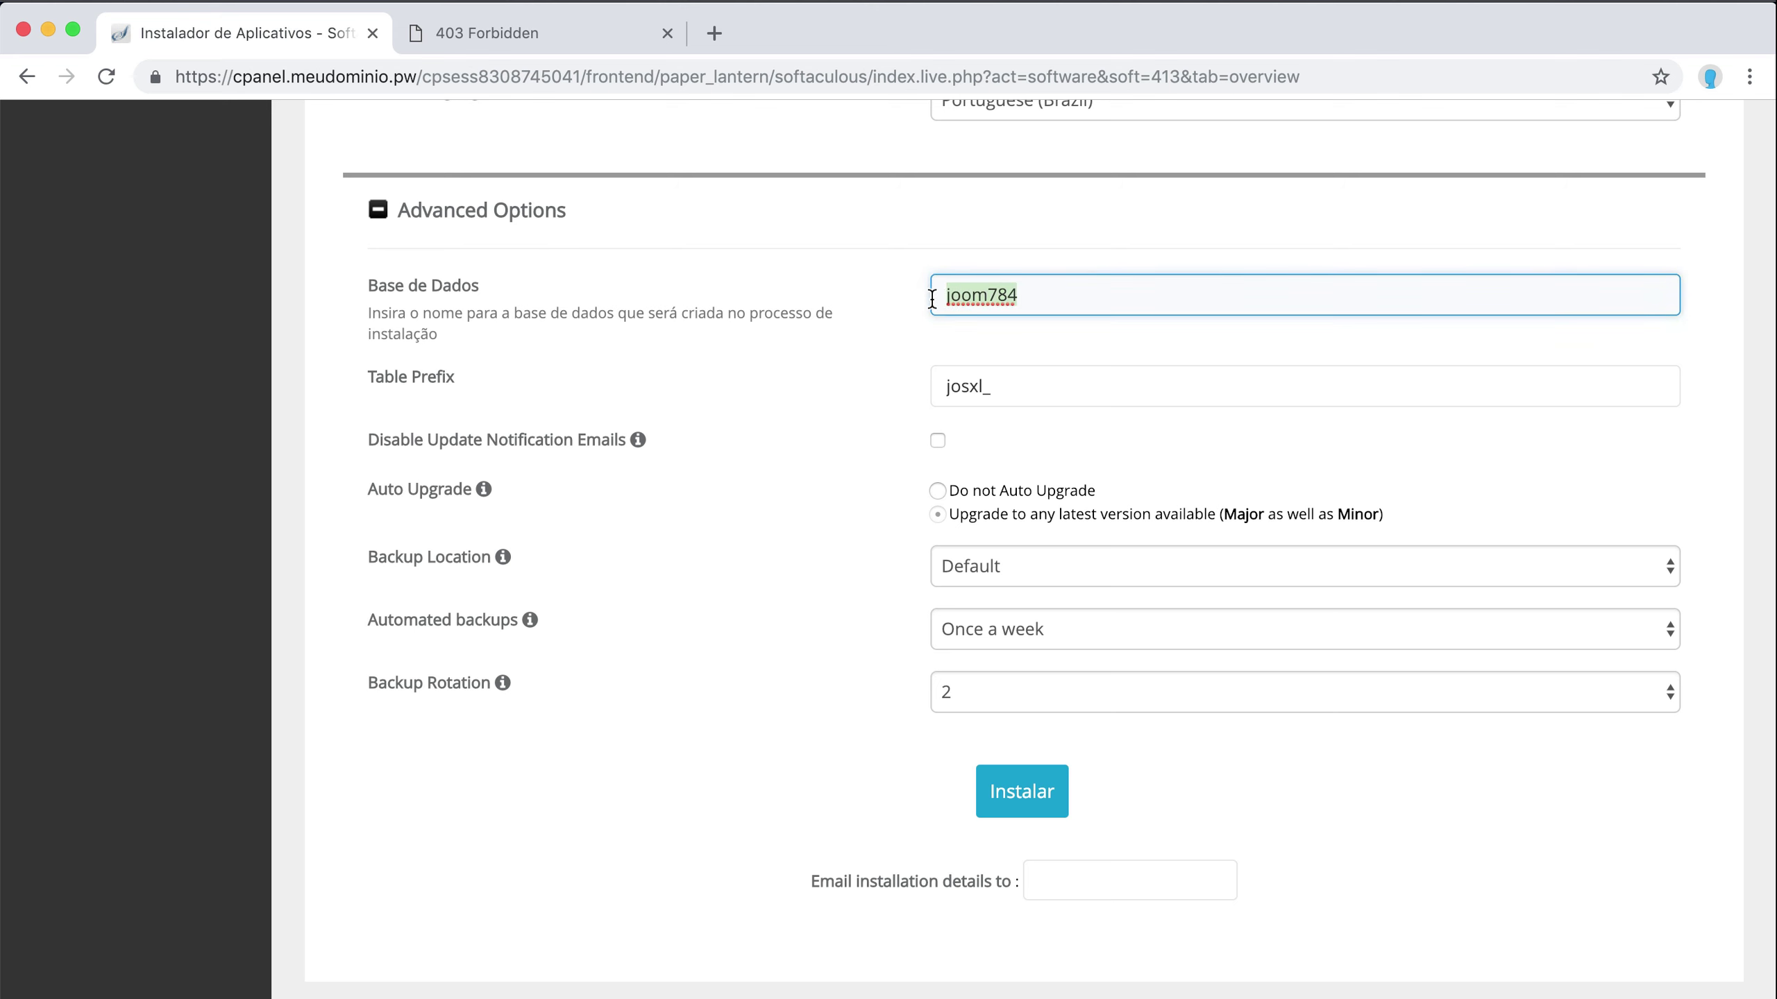
pyautogui.press('BackSpace')
pyautogui.write('jlpcp')
# - Keep the default upgrade and backup settings and enter the admin's e-mail as recipient of the installation details
pyautogui.scroll(-2, 875, 379)
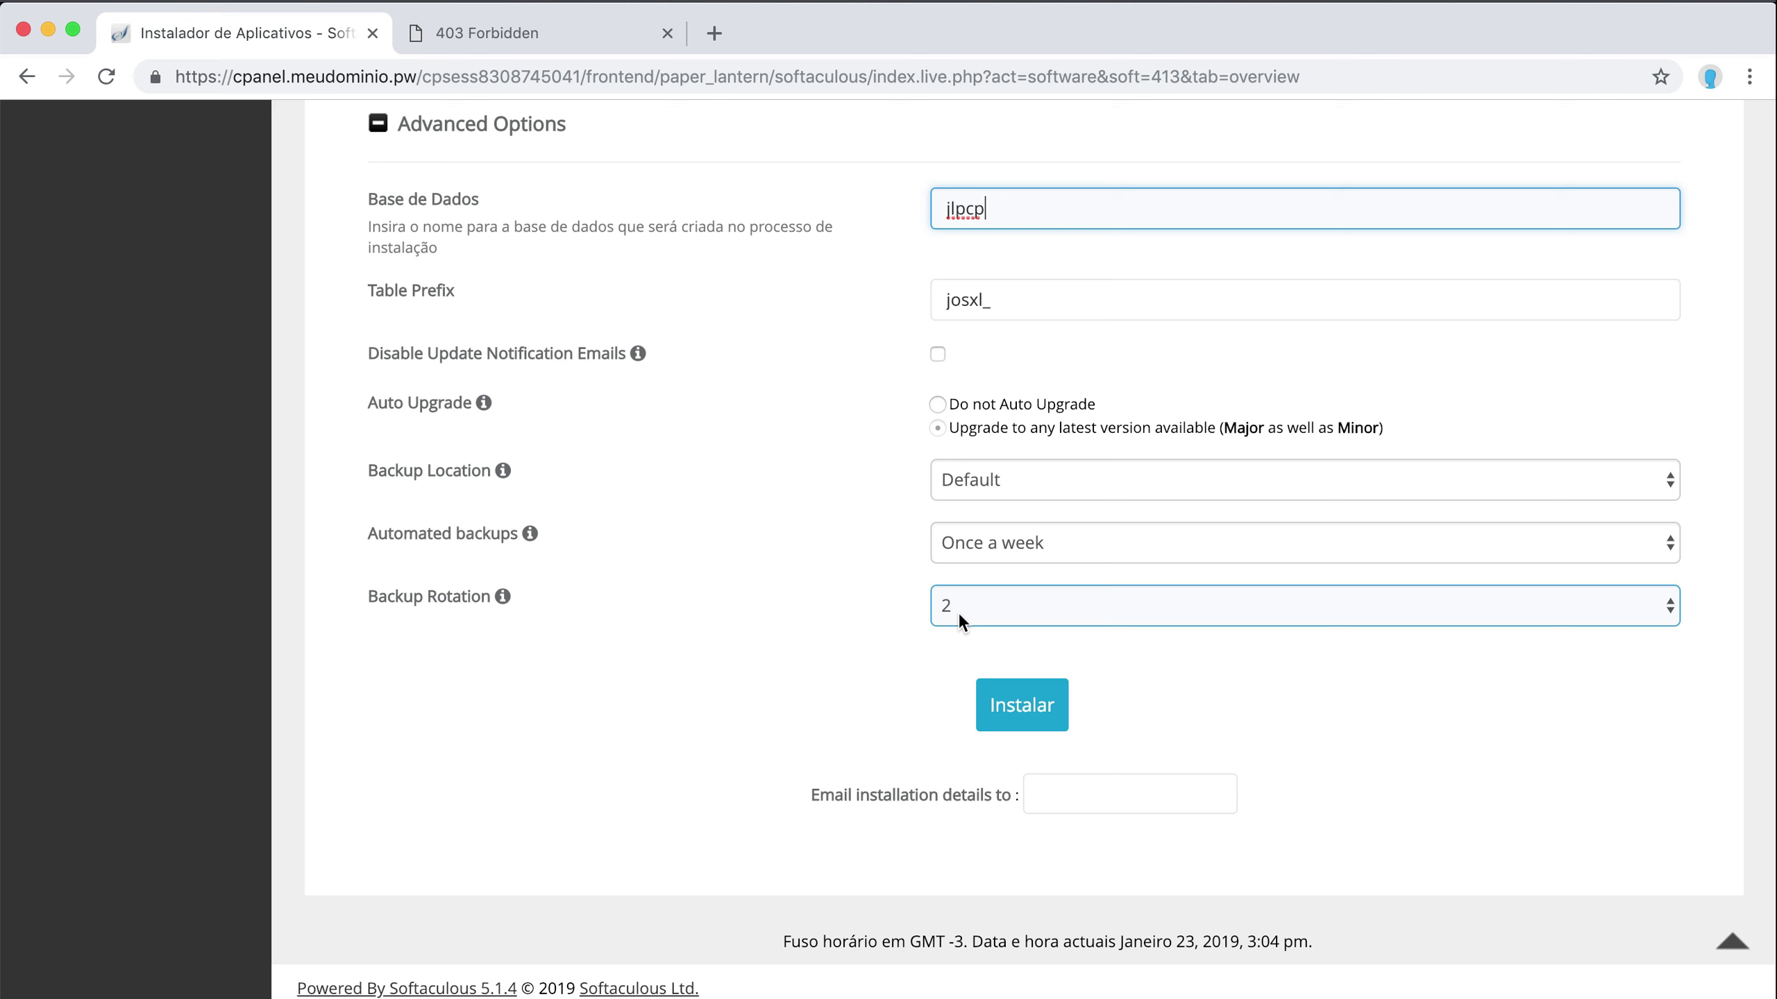
pyautogui.click(1041, 533)
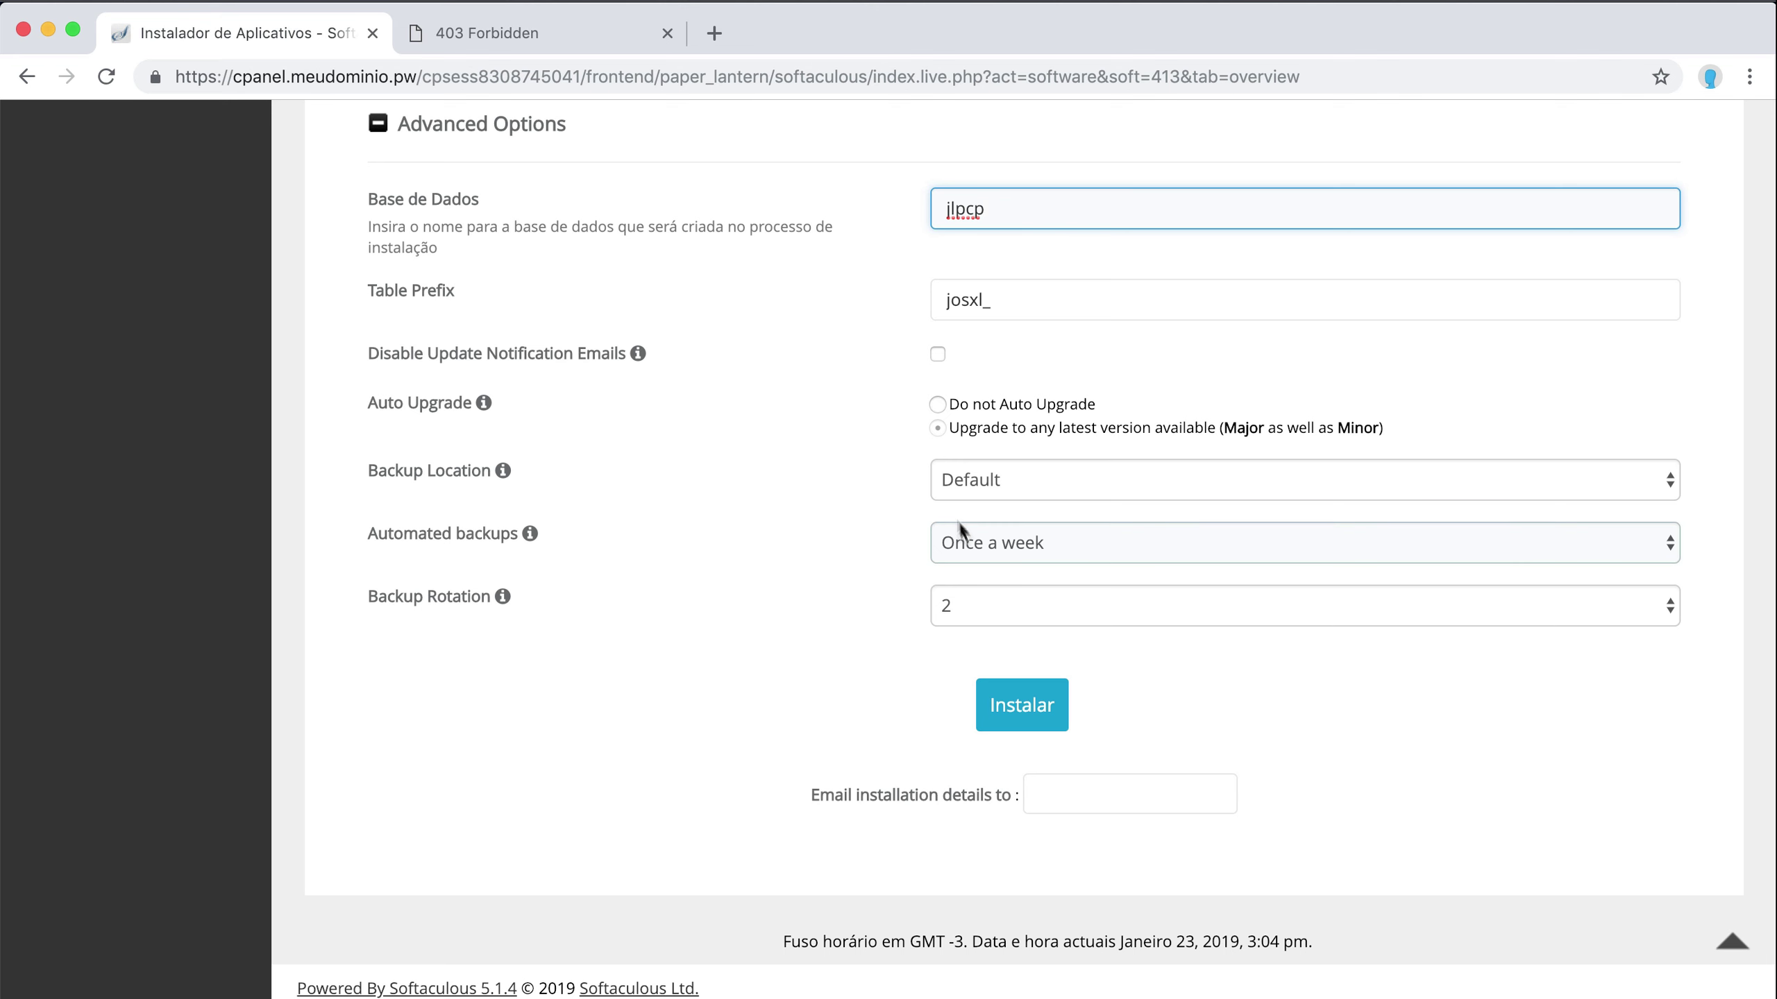
pyautogui.click(988, 481)
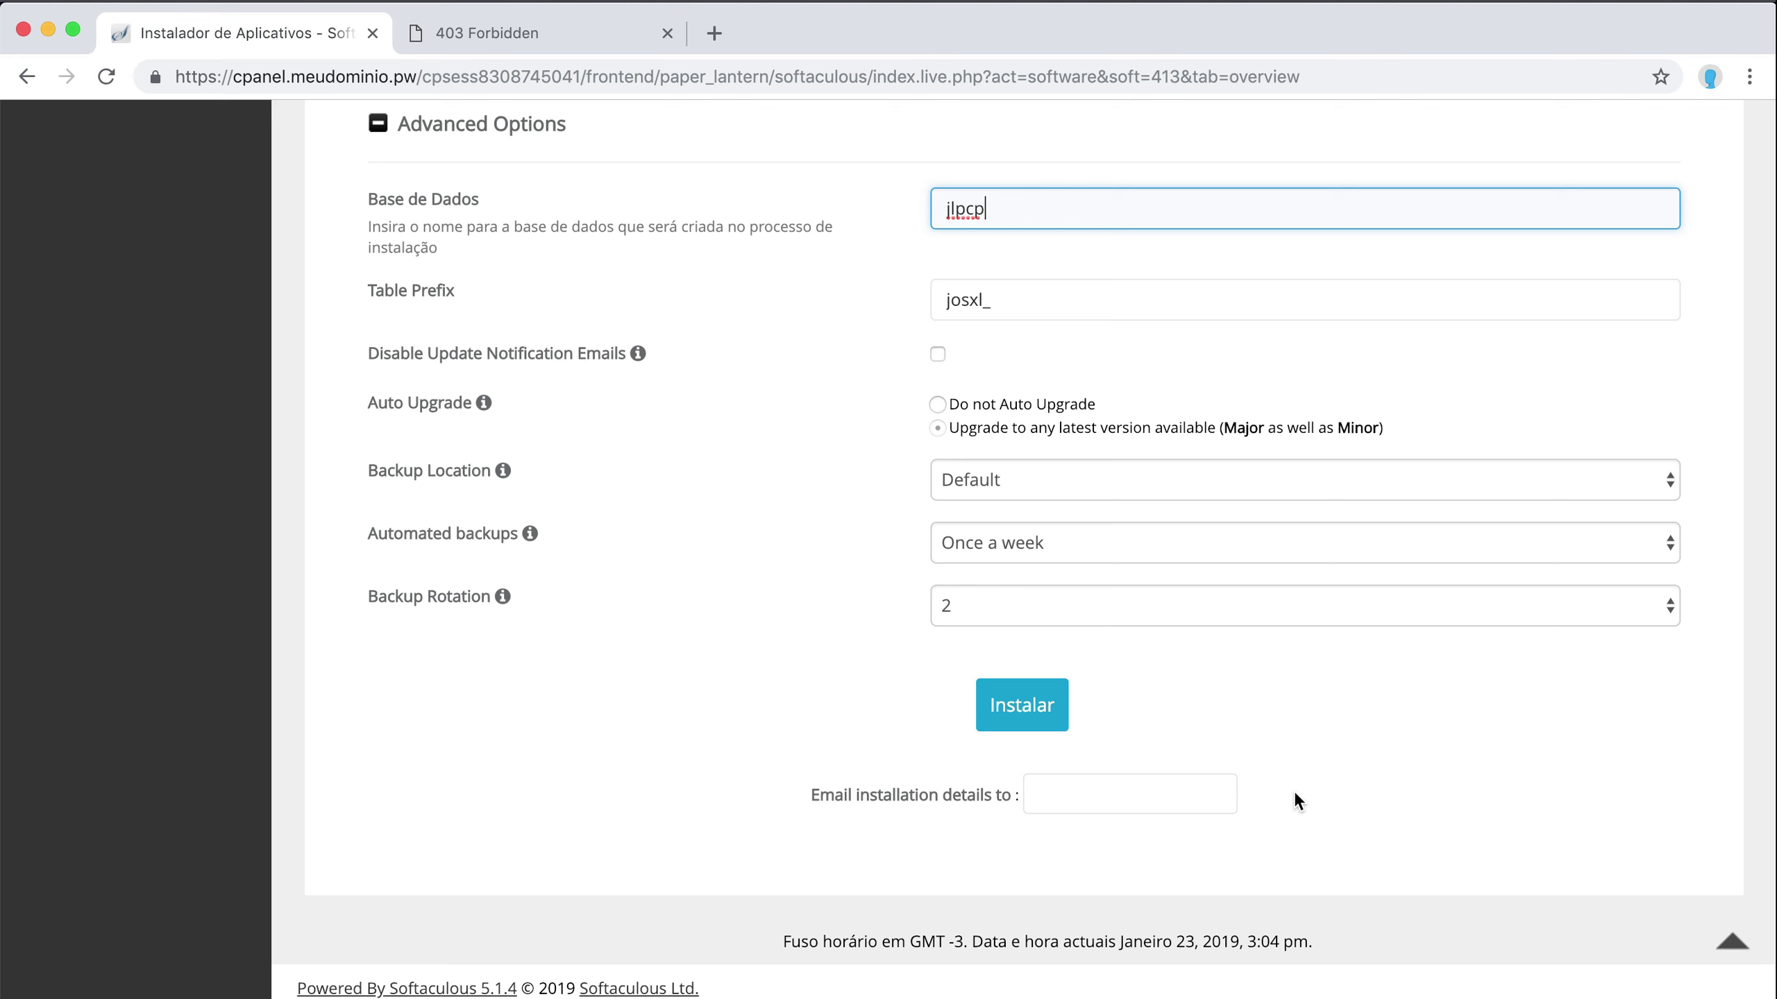
pyautogui.click(1071, 790)
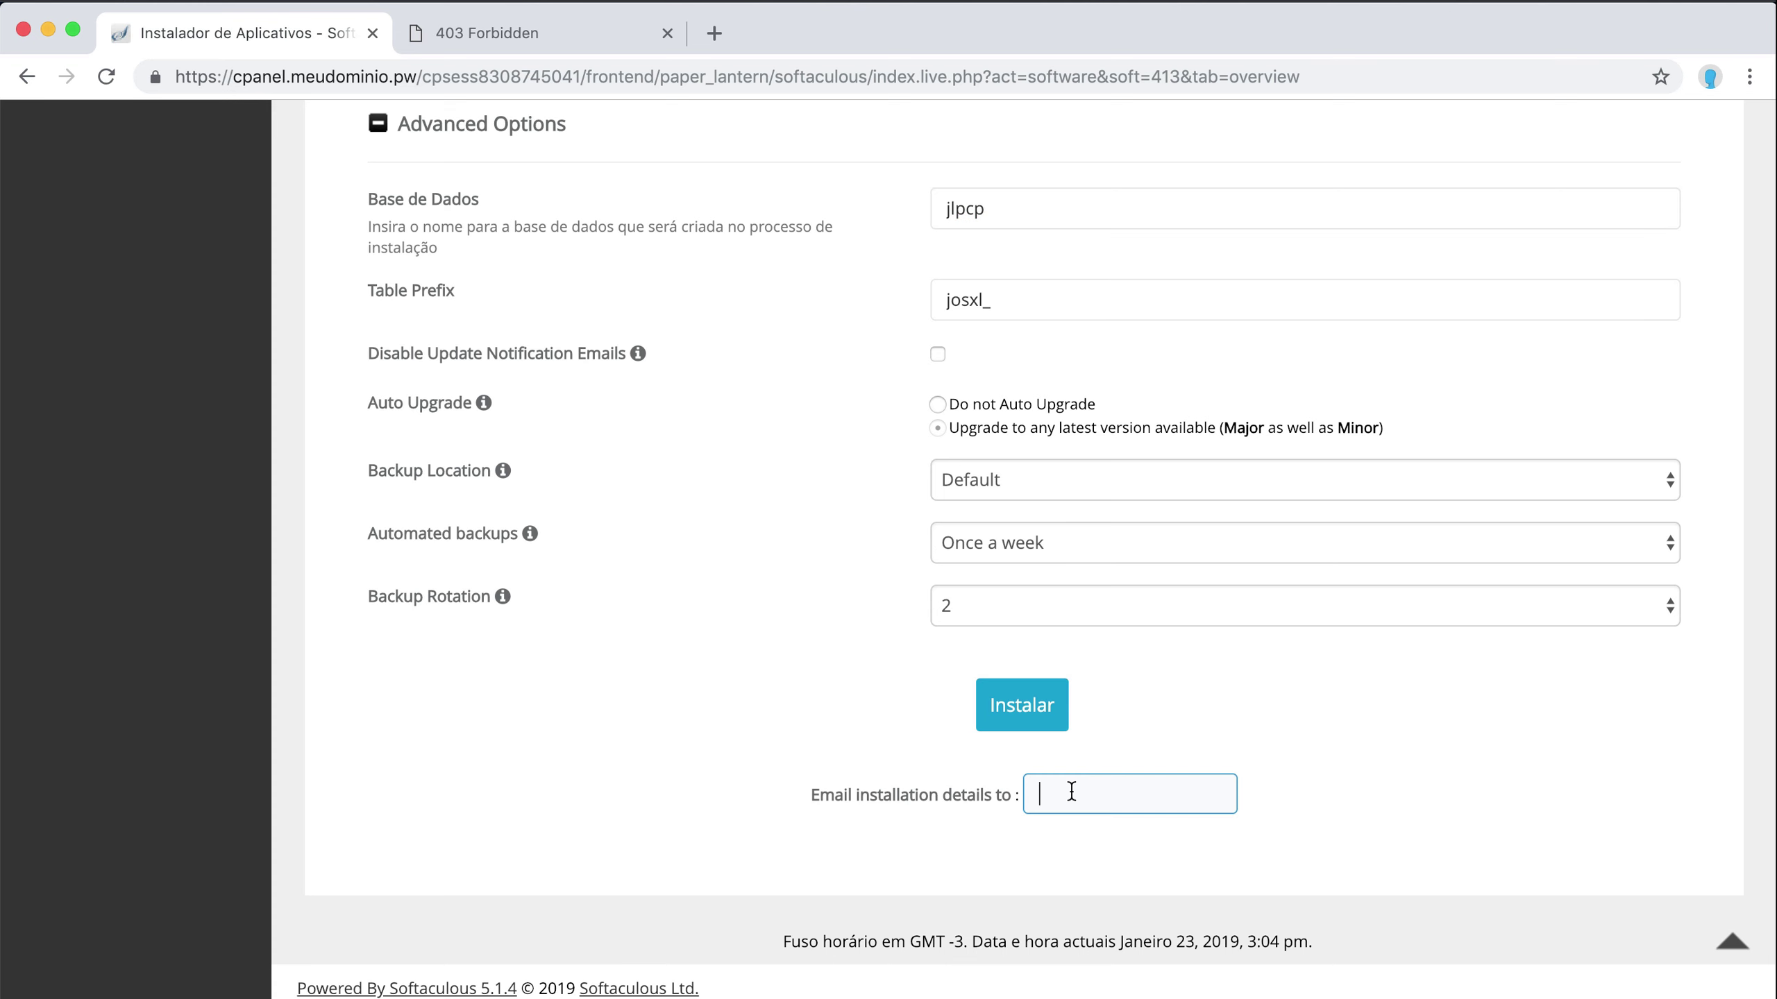
pyautogui.press('super+v')
pyautogui.click(1318, 774)
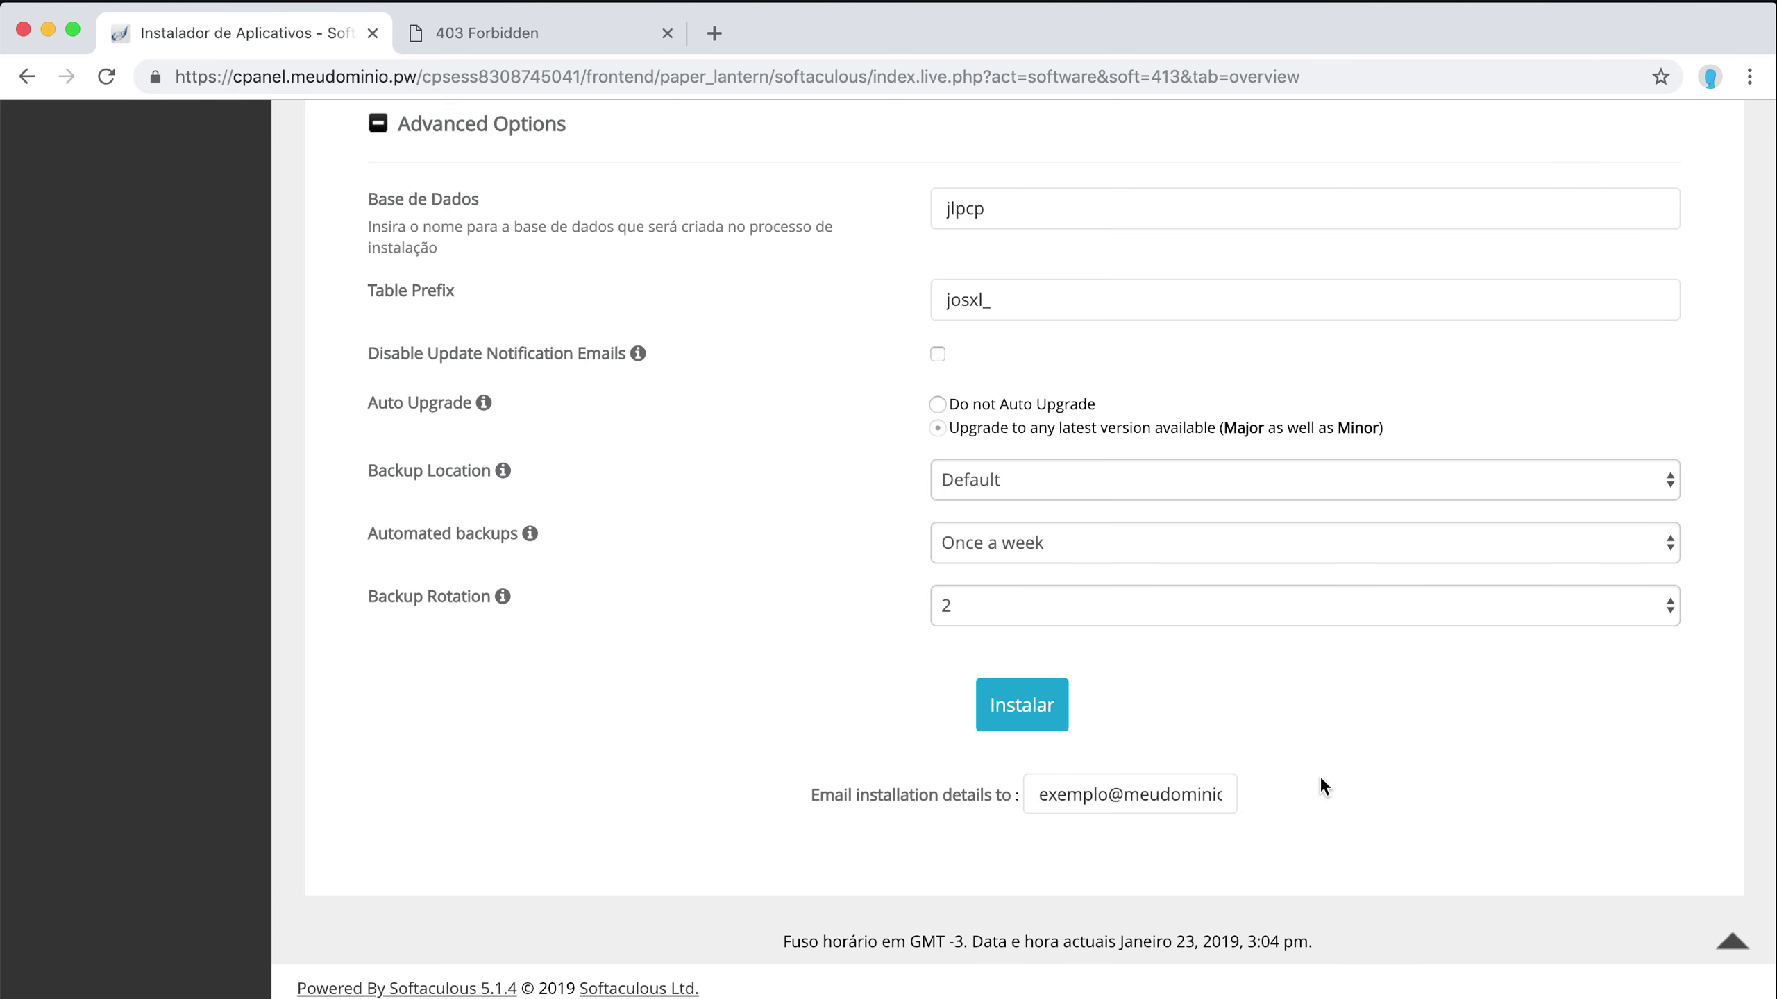
# - Review the protocol, domain, directory, site settings and sample data choice from the start of the installation form
pyautogui.scroll(1, 1318, 774)
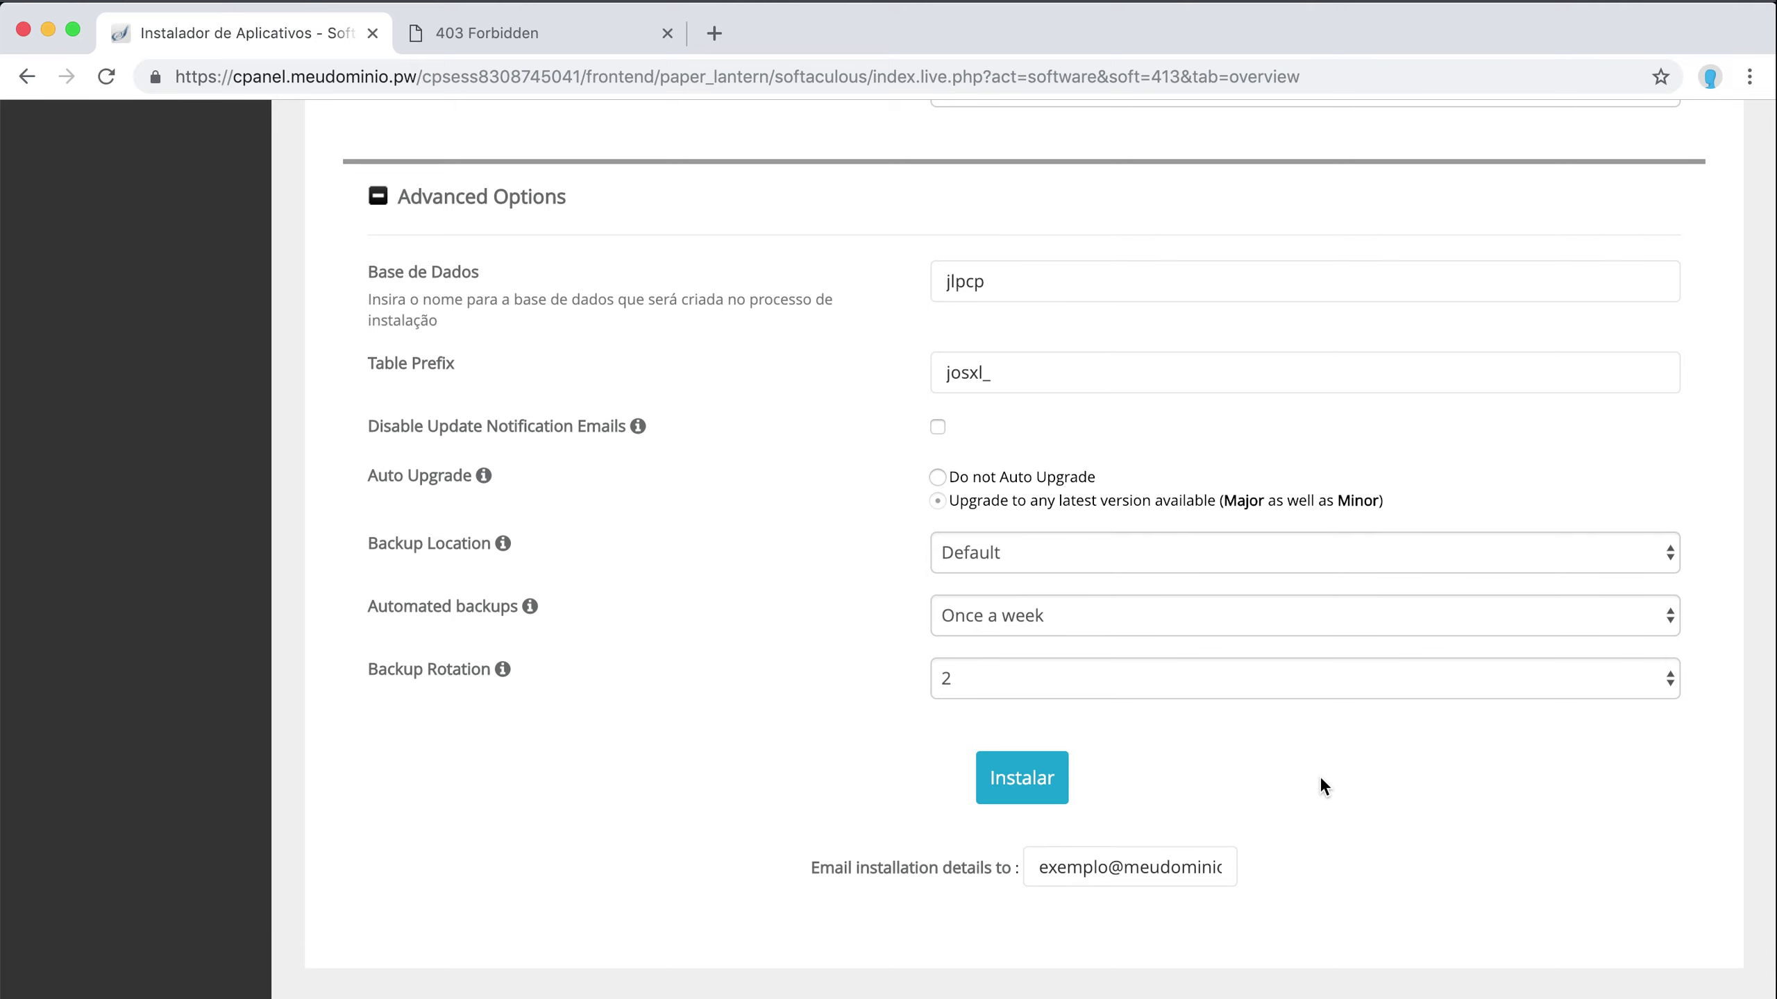
pyautogui.scroll(15, 1319, 775)
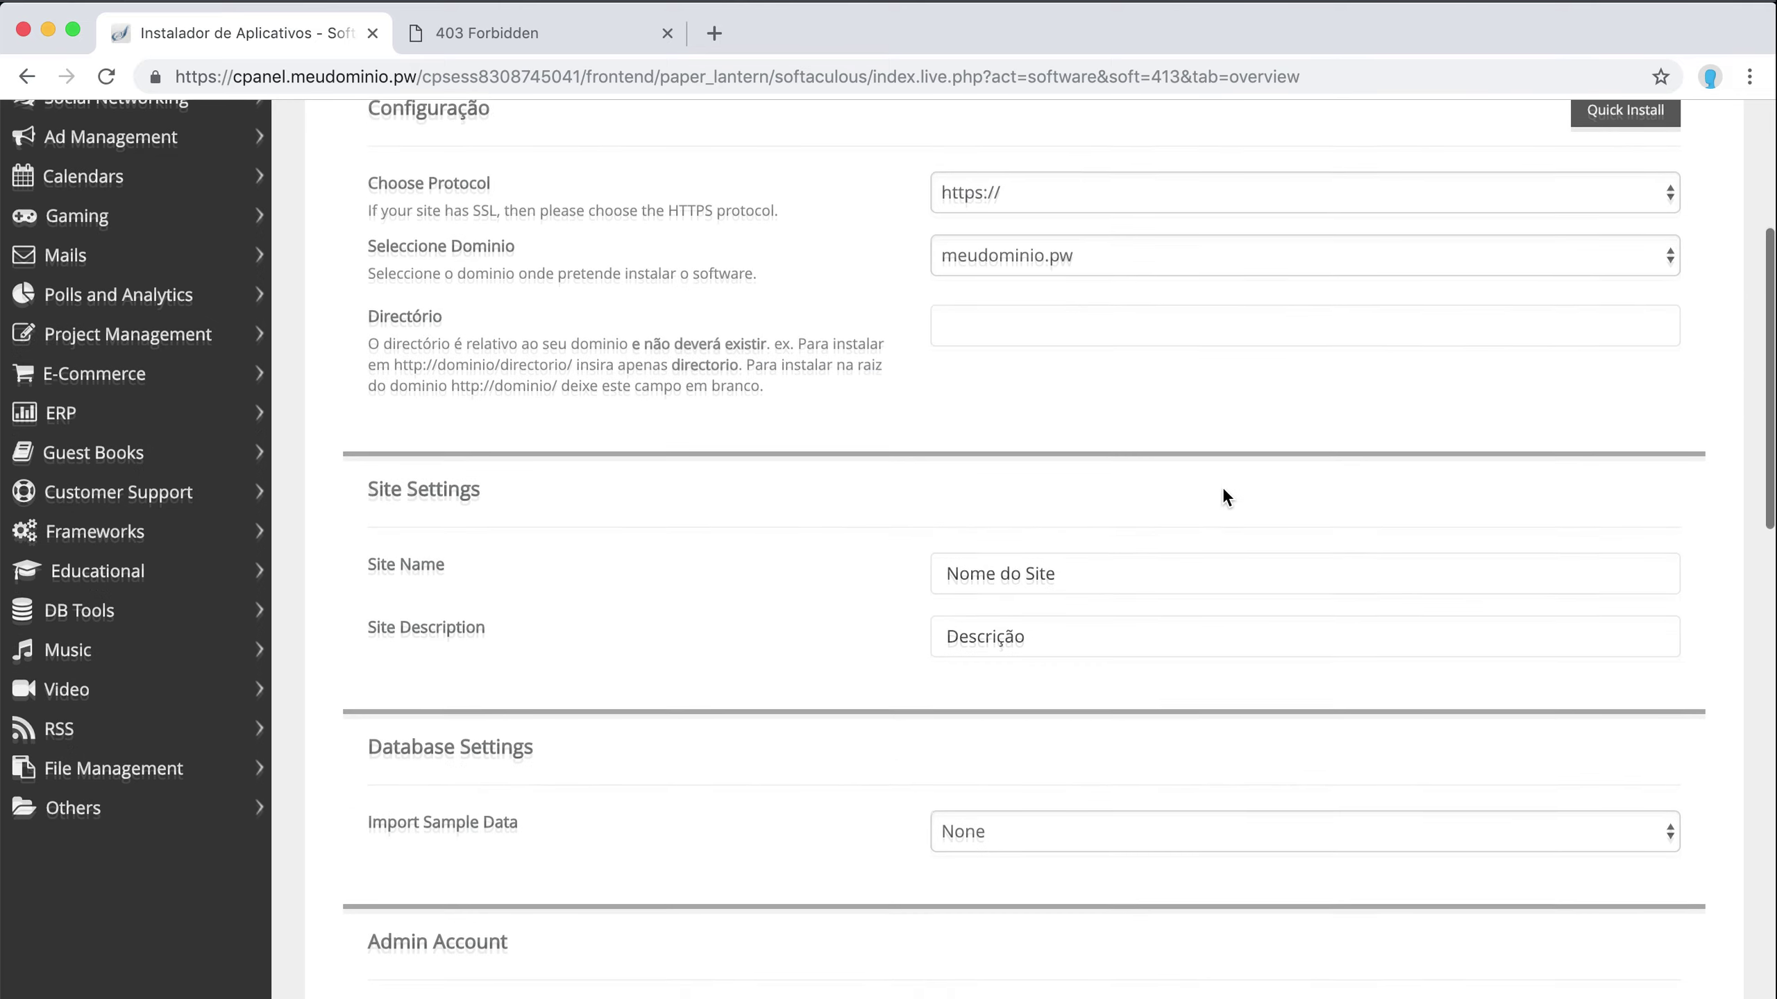
pyautogui.scroll(4, 1224, 490)
pyautogui.click(1008, 570)
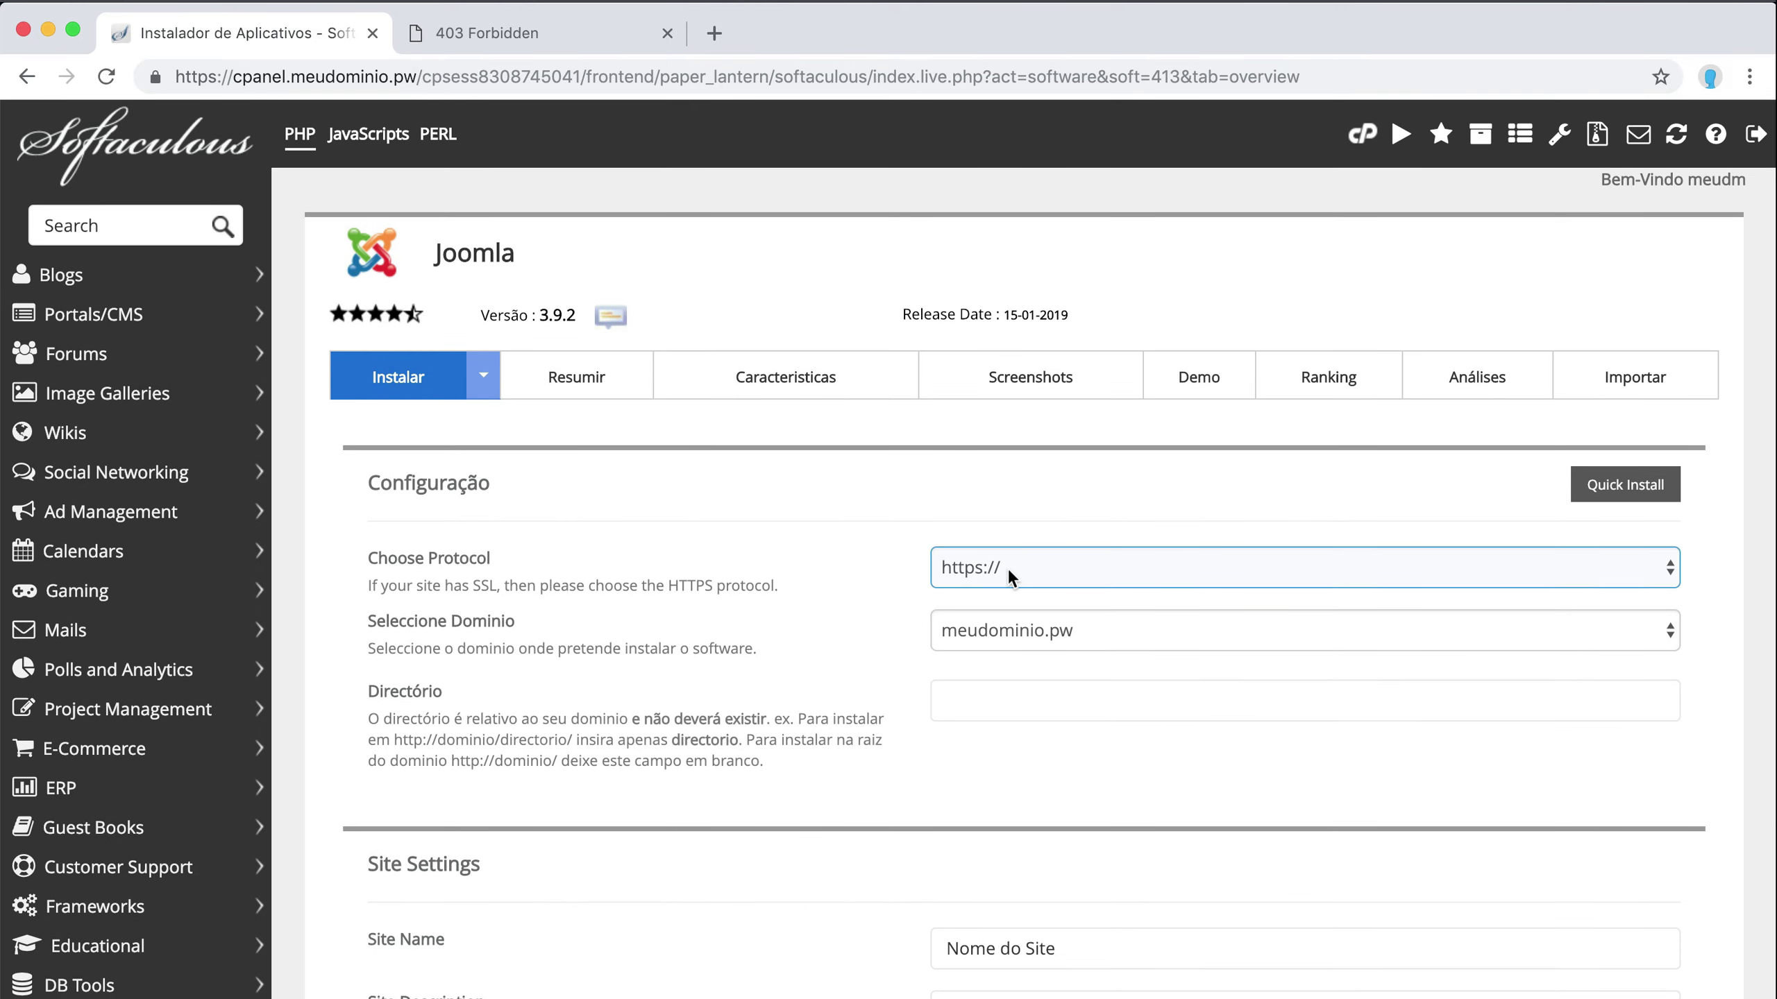
pyautogui.scroll(-2, 815, 563)
pyautogui.scroll(-2, 785, 504)
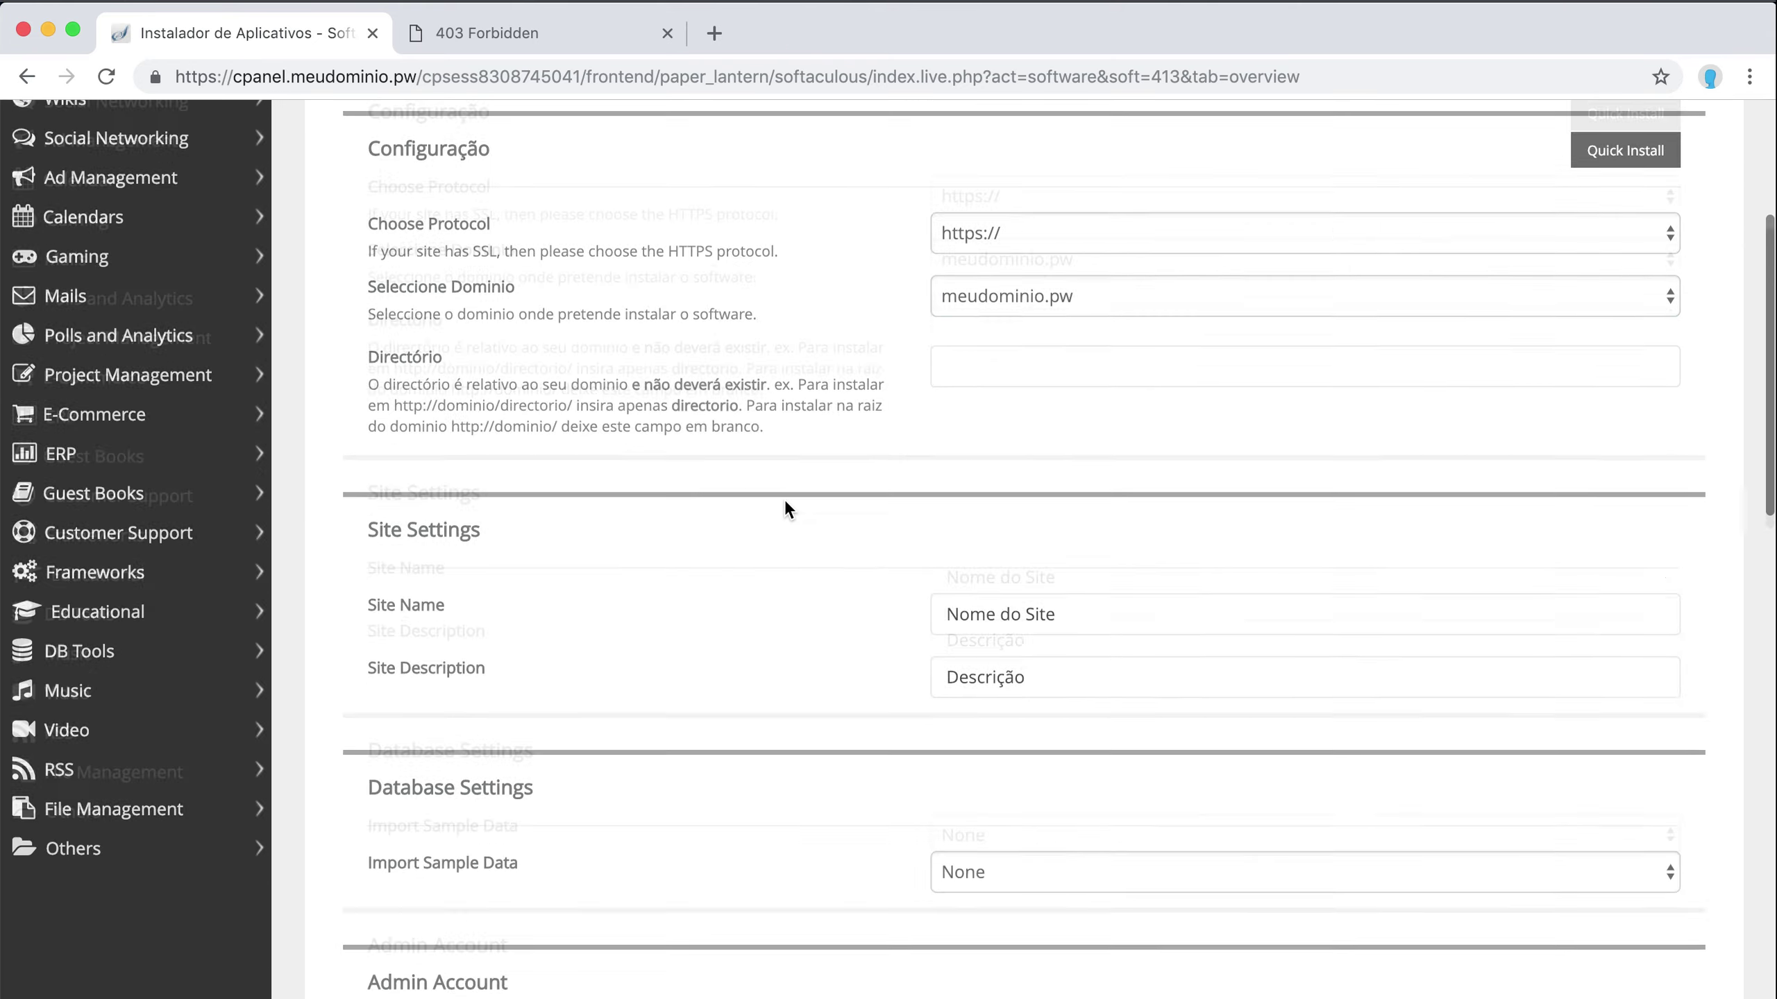
pyautogui.scroll(-4, 784, 500)
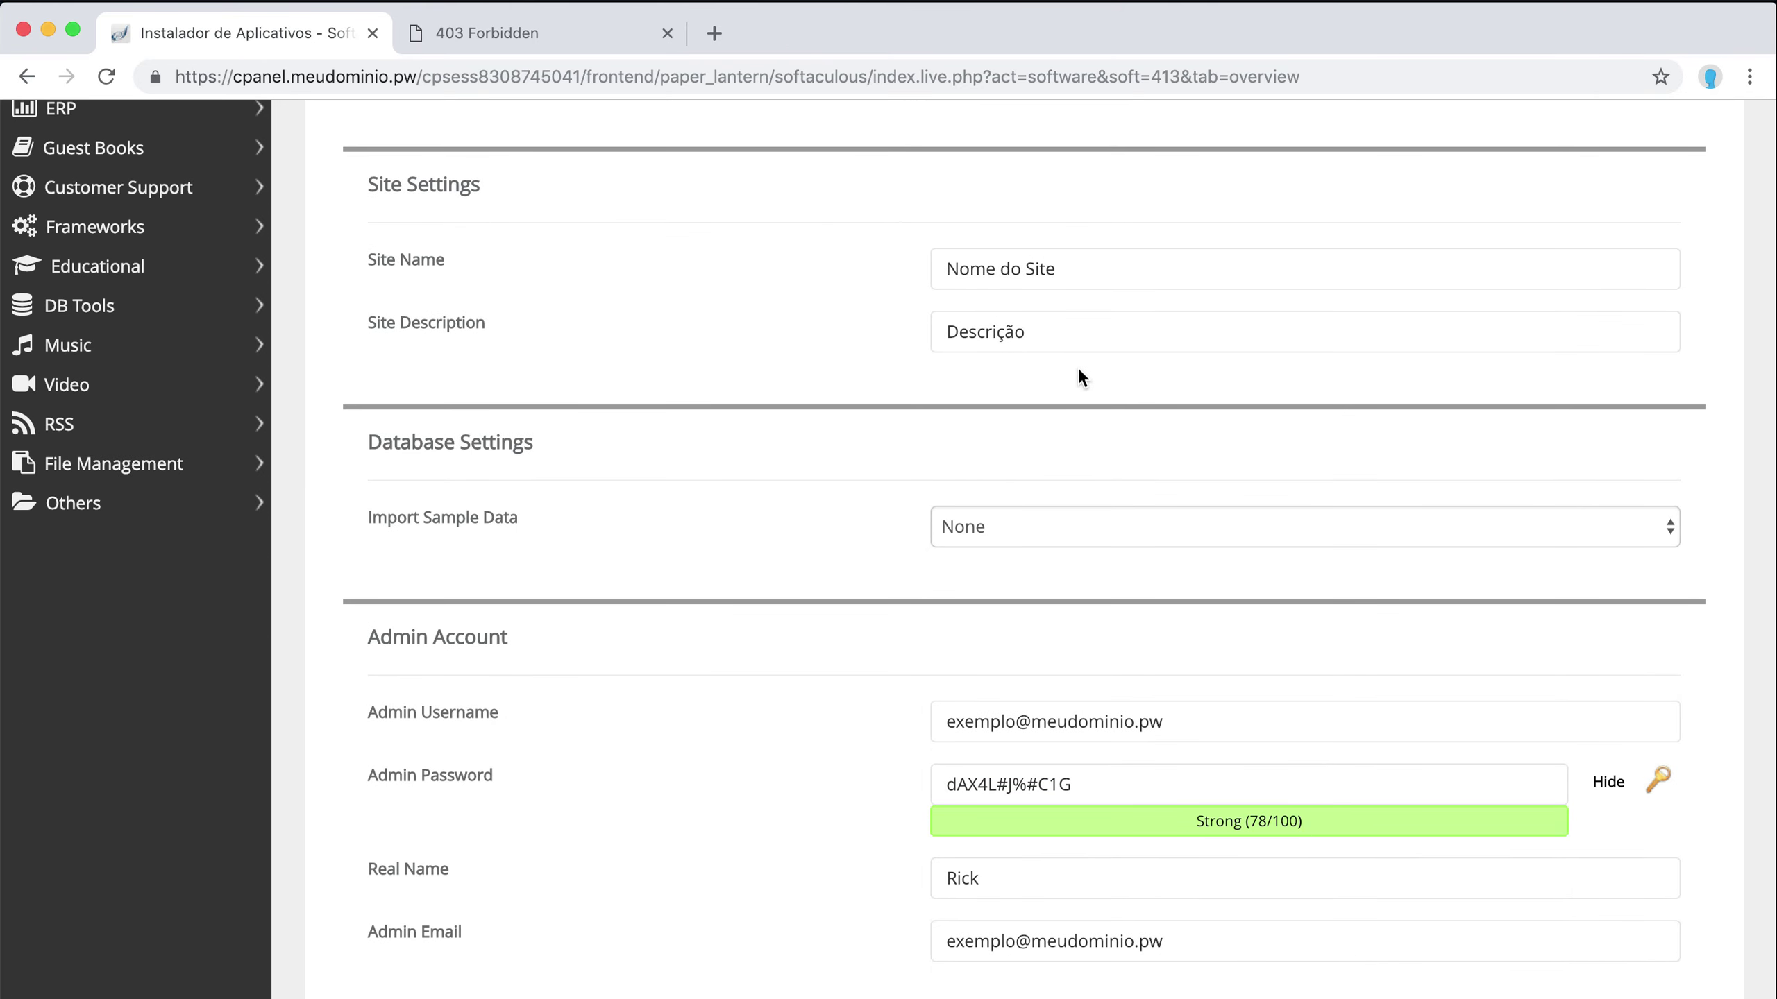
pyautogui.scroll(-2, 1214, 428)
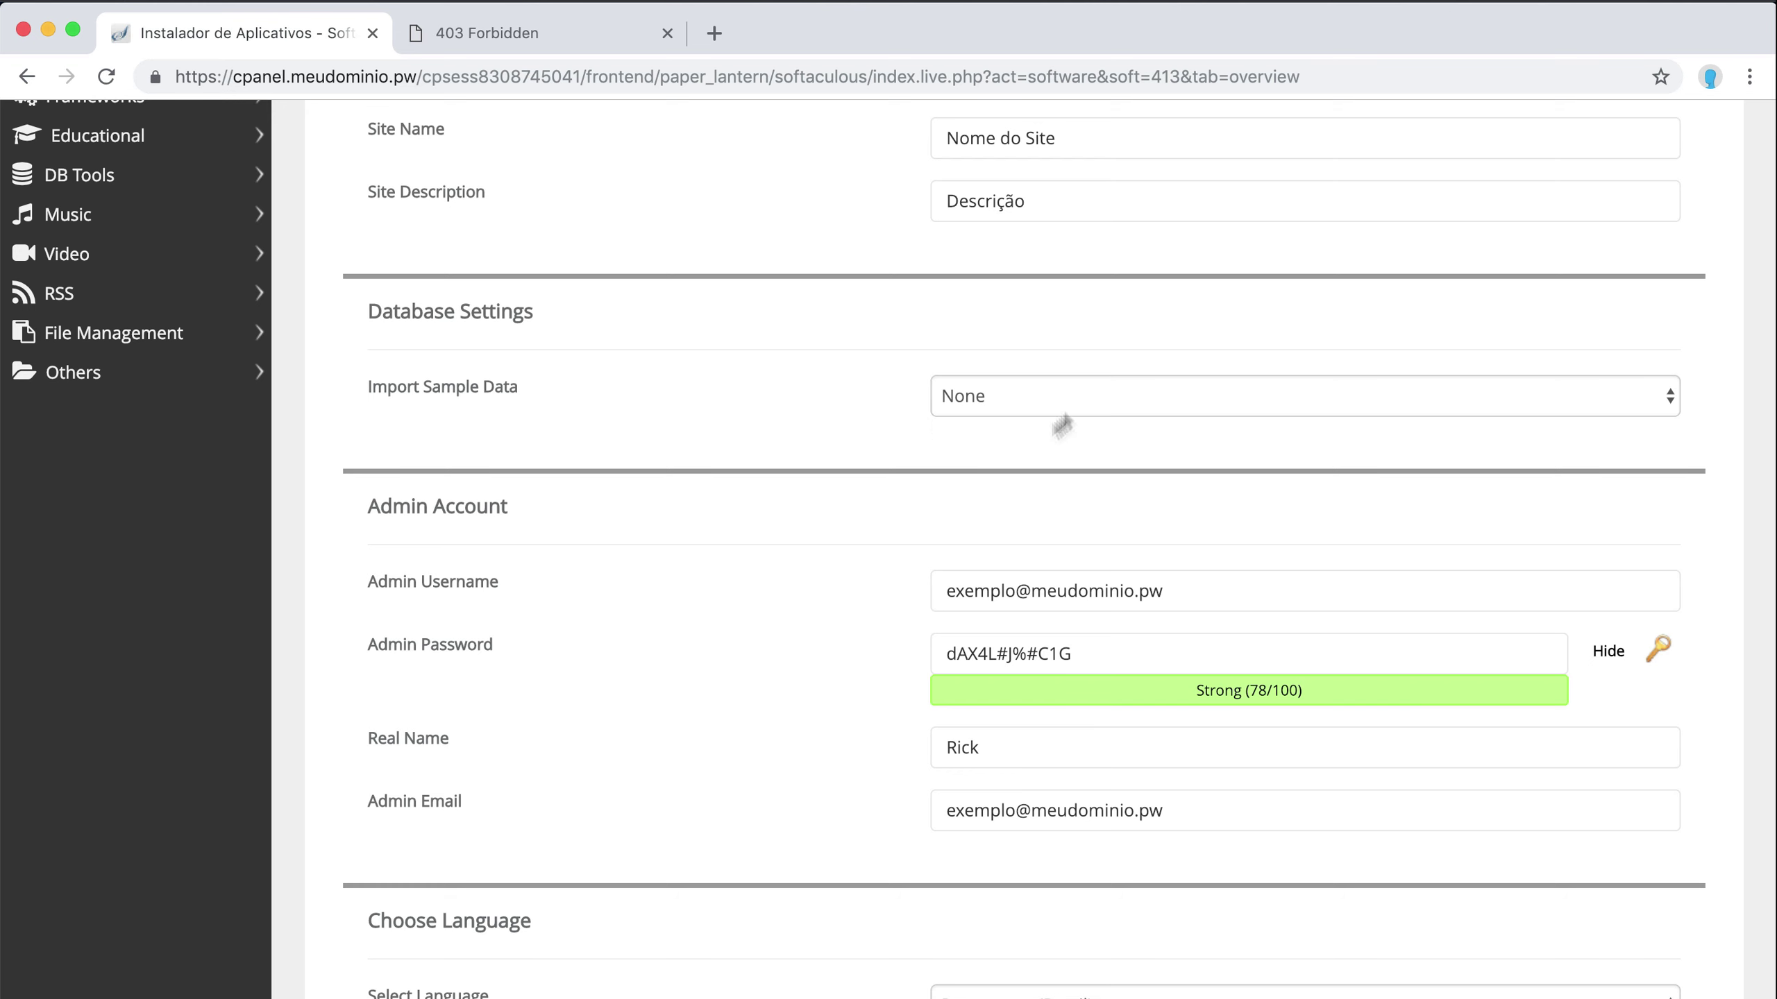
pyautogui.scroll(-3, 786, 411)
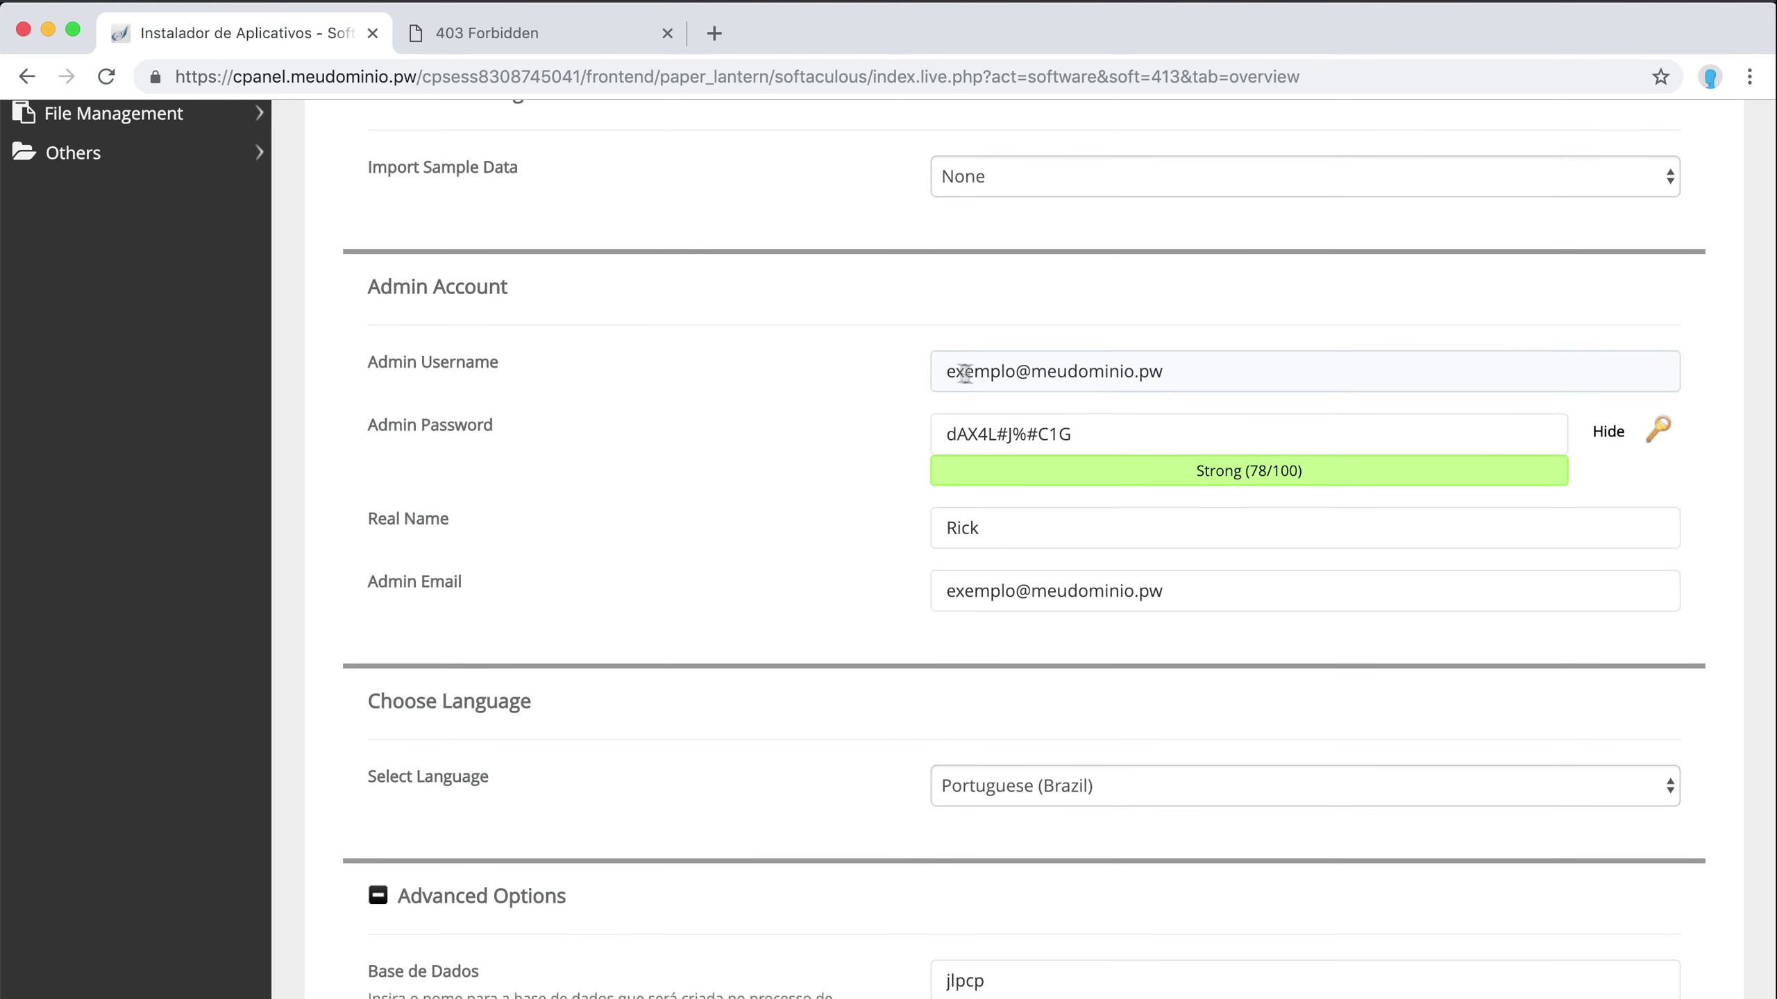
# - Check the username, password, real name and e-mail entered for the admin account
pyautogui.click(1242, 375)
pyautogui.click(1245, 430)
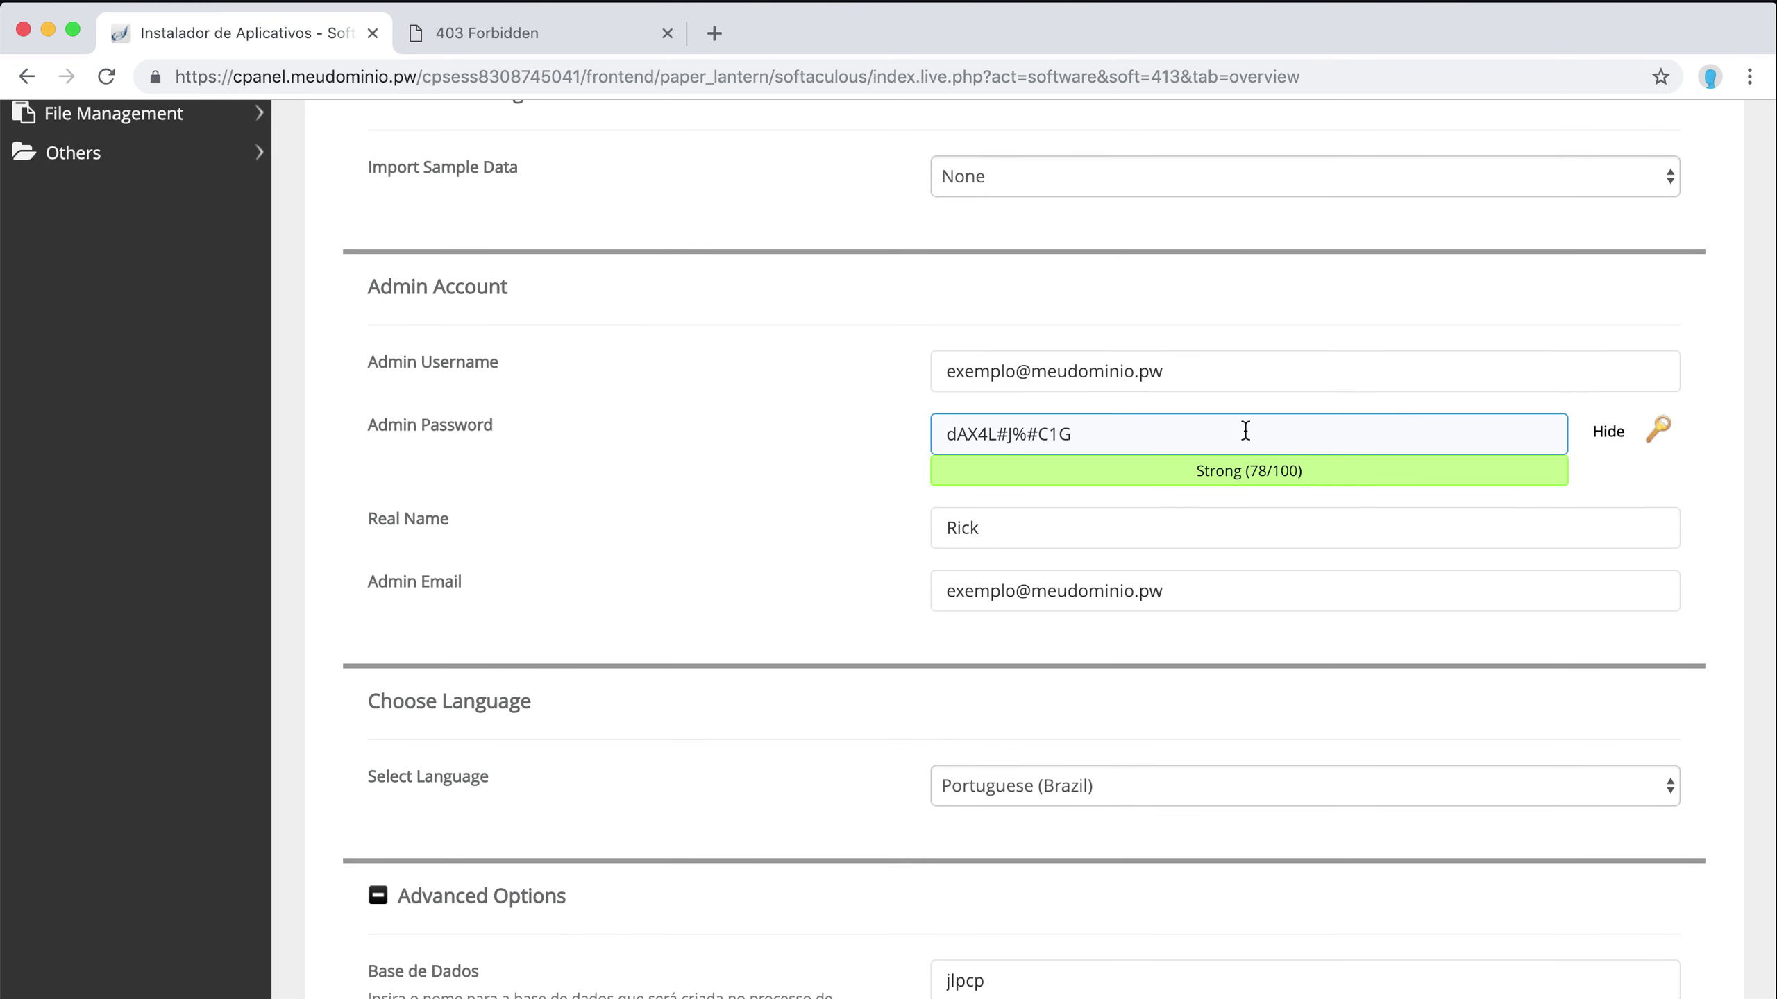
pyautogui.click(733, 451)
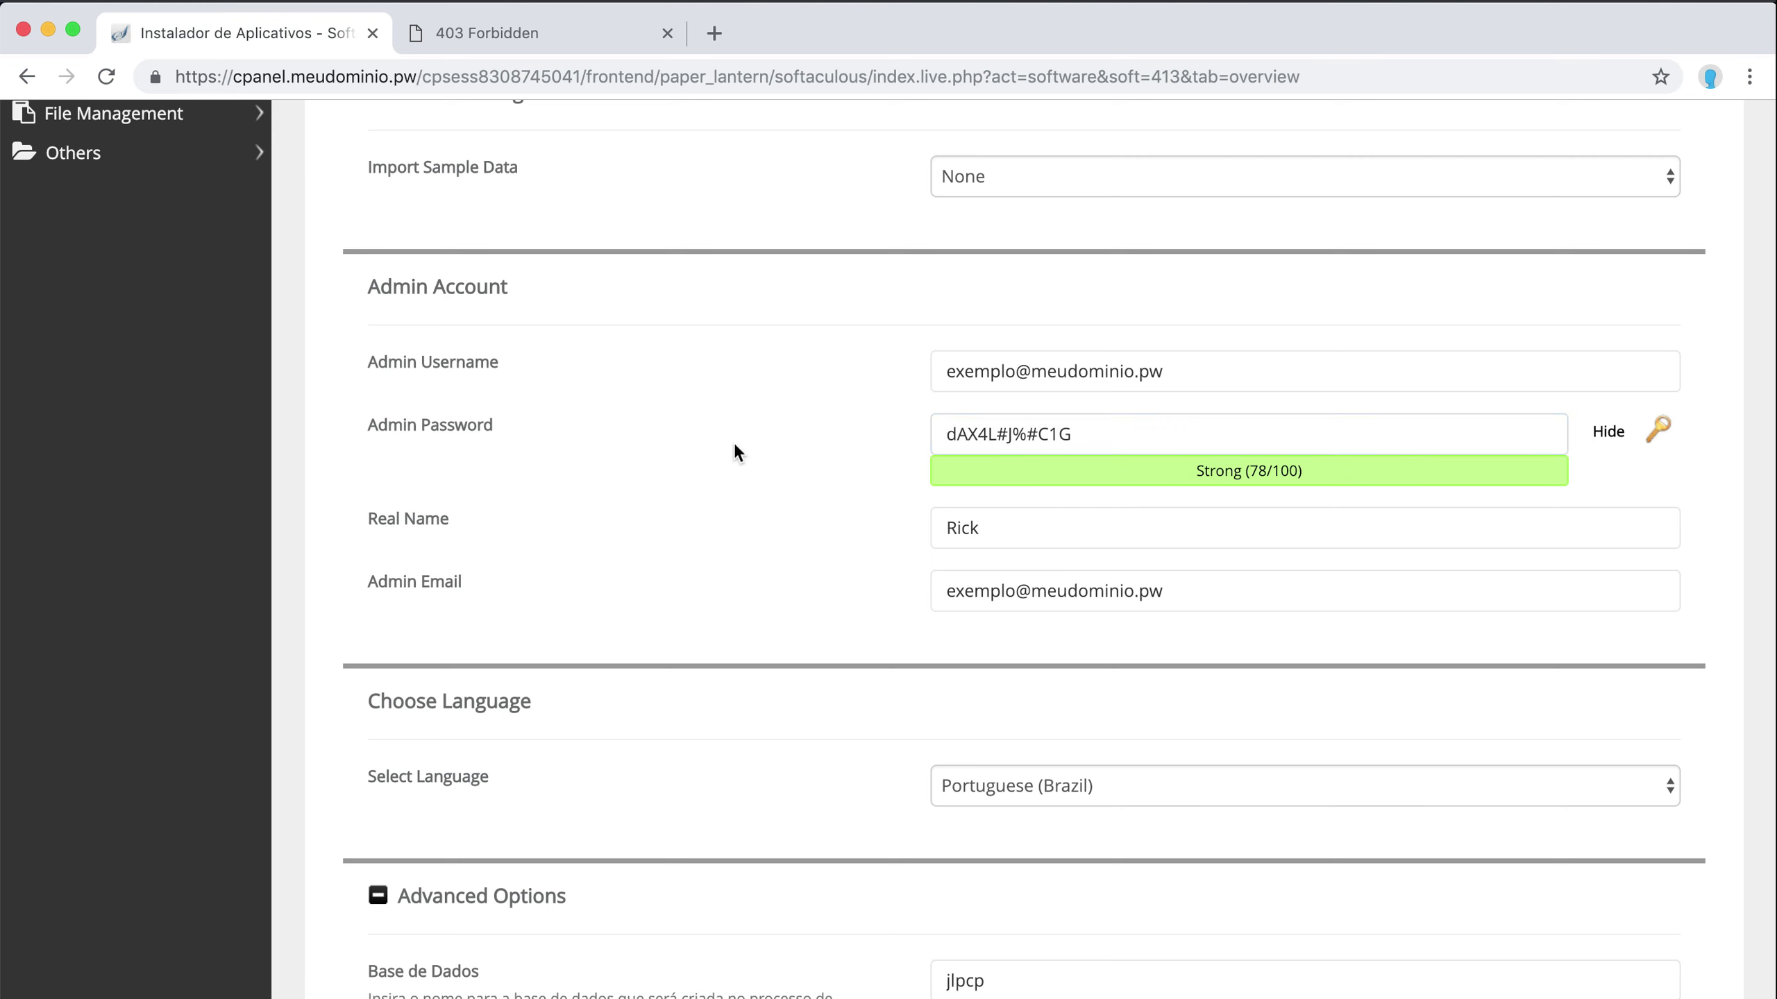
pyautogui.scroll(-2, 734, 448)
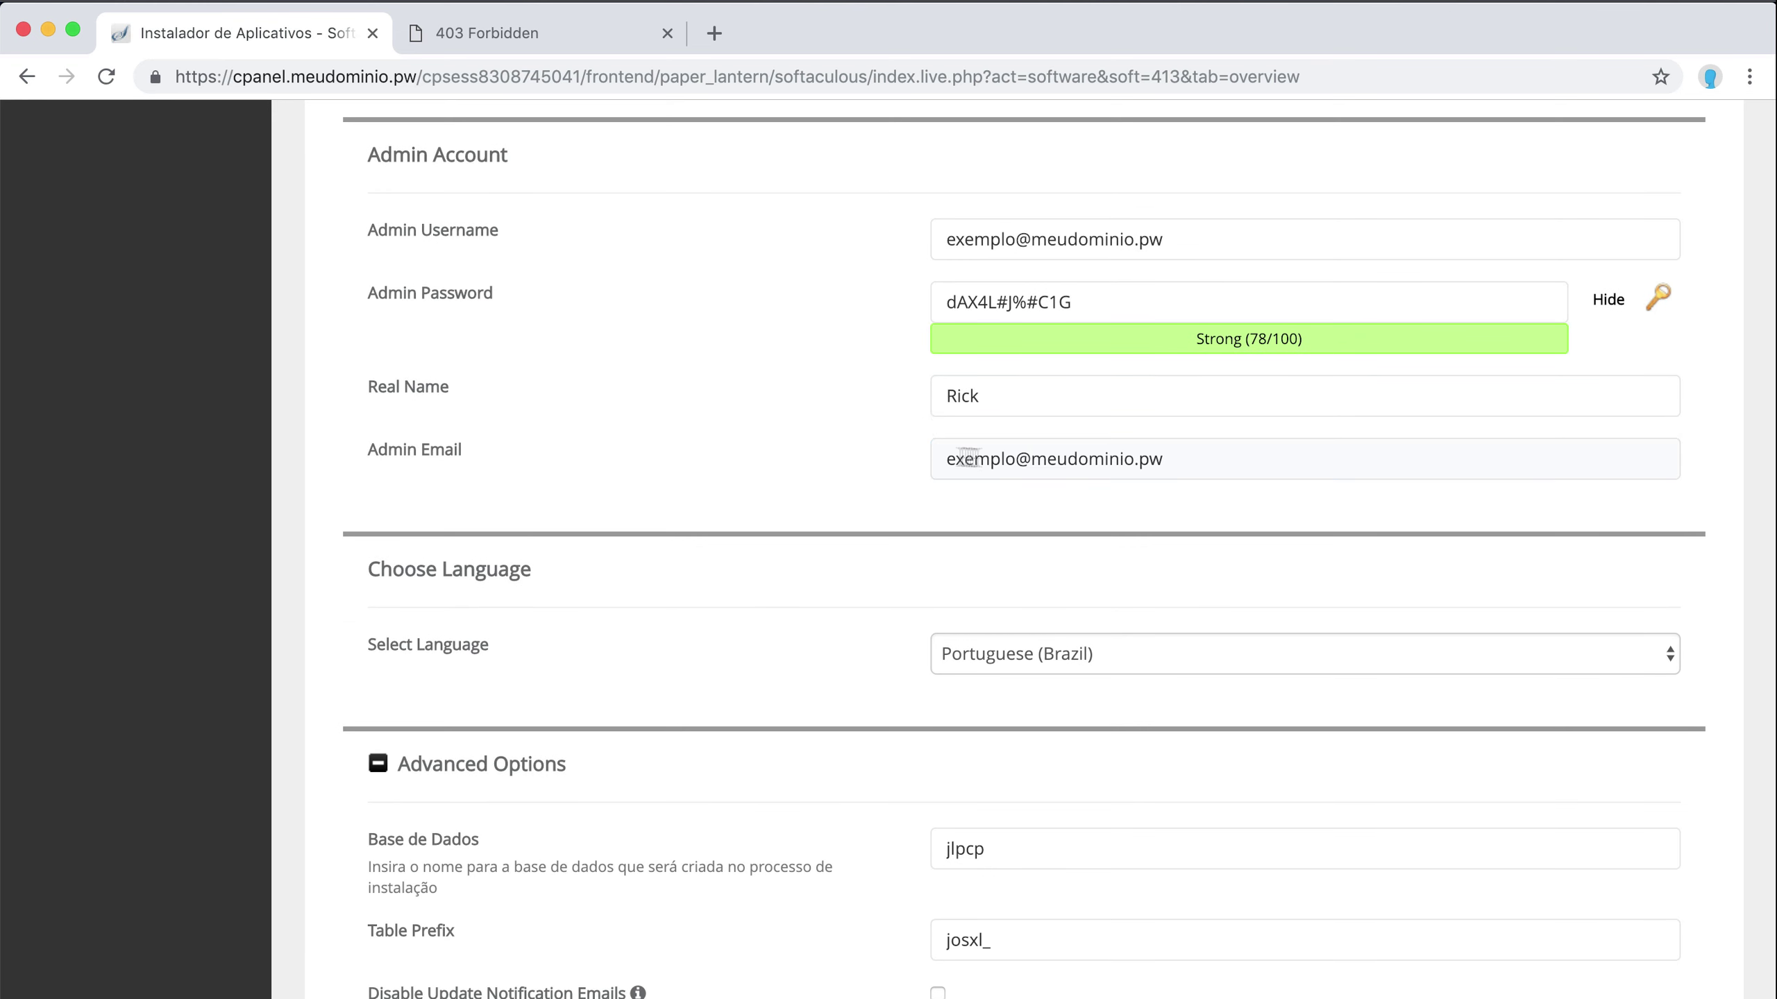
pyautogui.click(1227, 456)
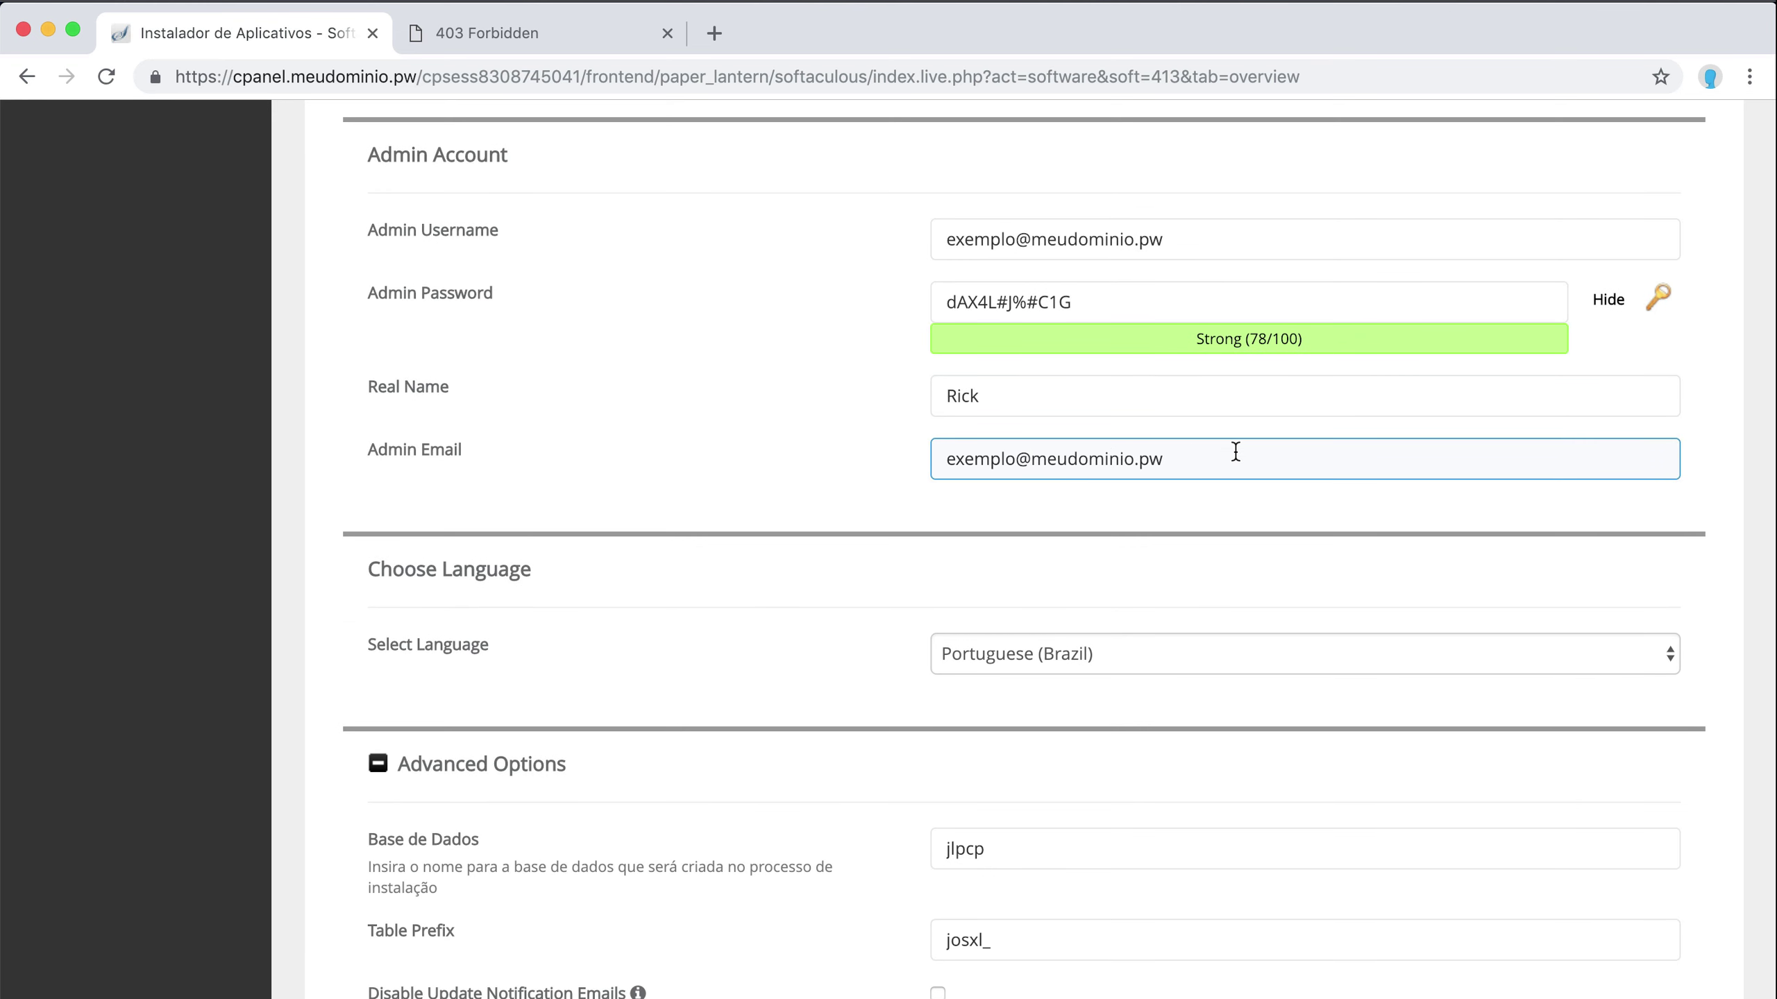
pyautogui.click(849, 483)
pyautogui.click(1041, 449)
pyautogui.click(791, 480)
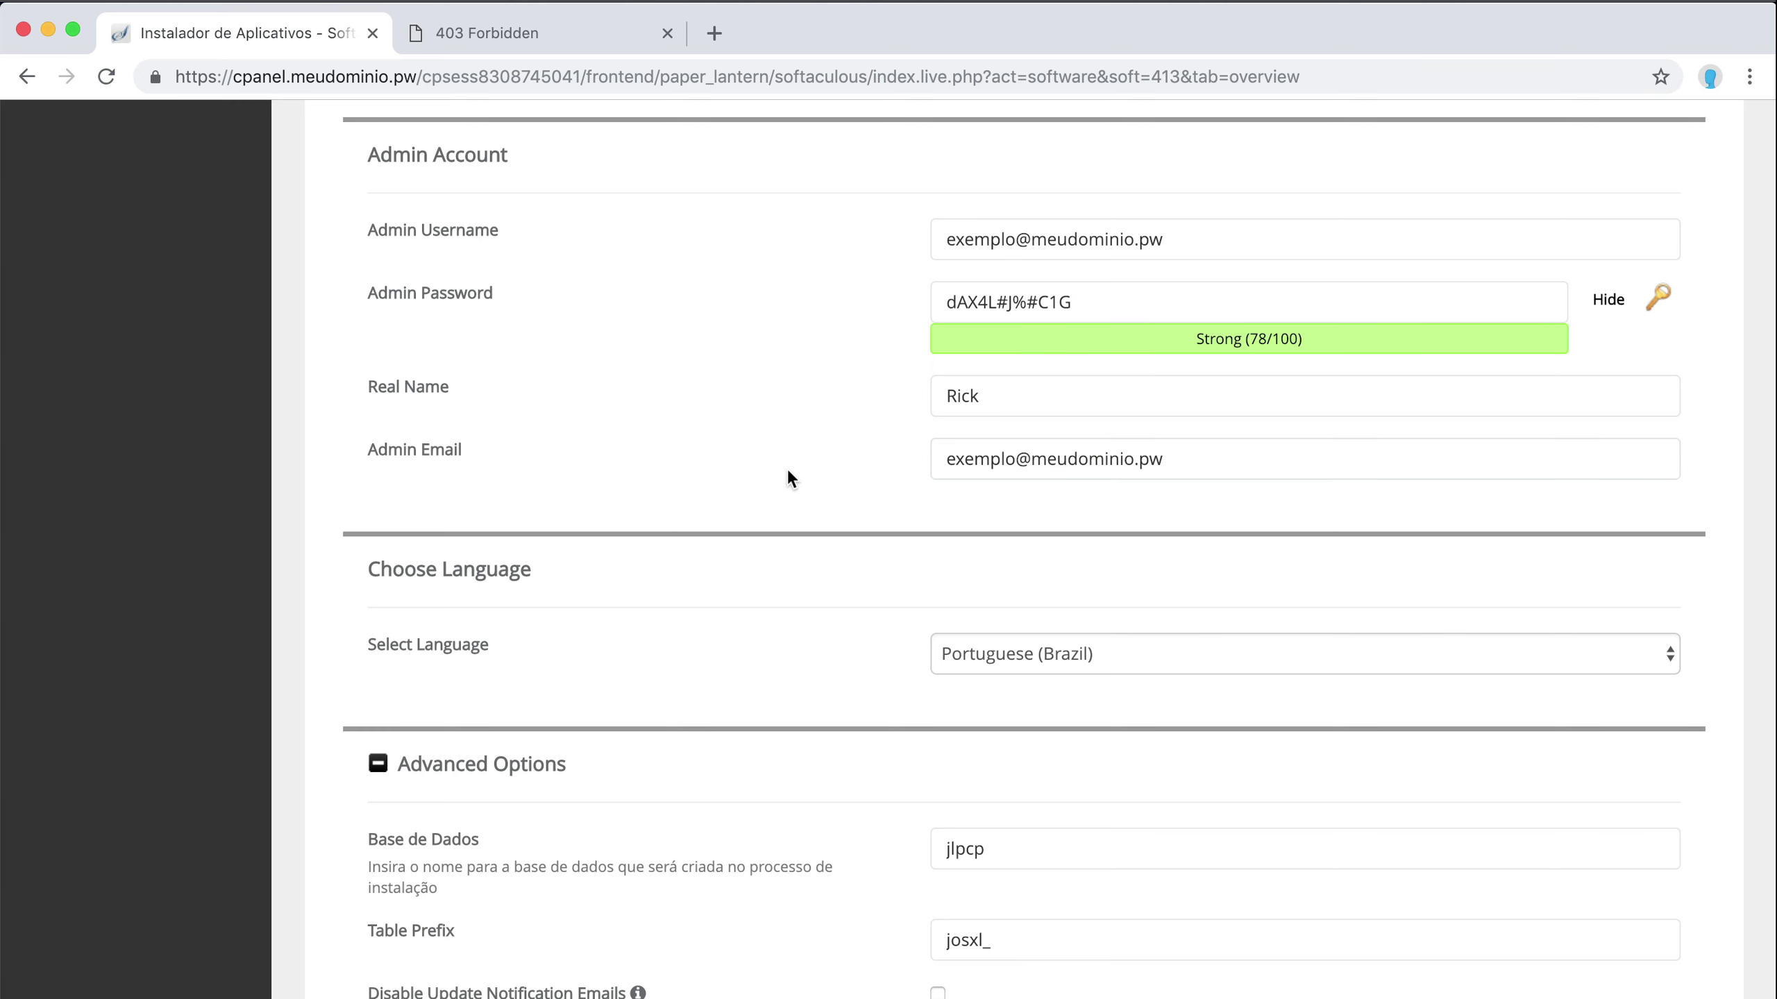
# - Review the chosen language, database name, table prefix and backup settings before installing
pyautogui.scroll(-4, 769, 463)
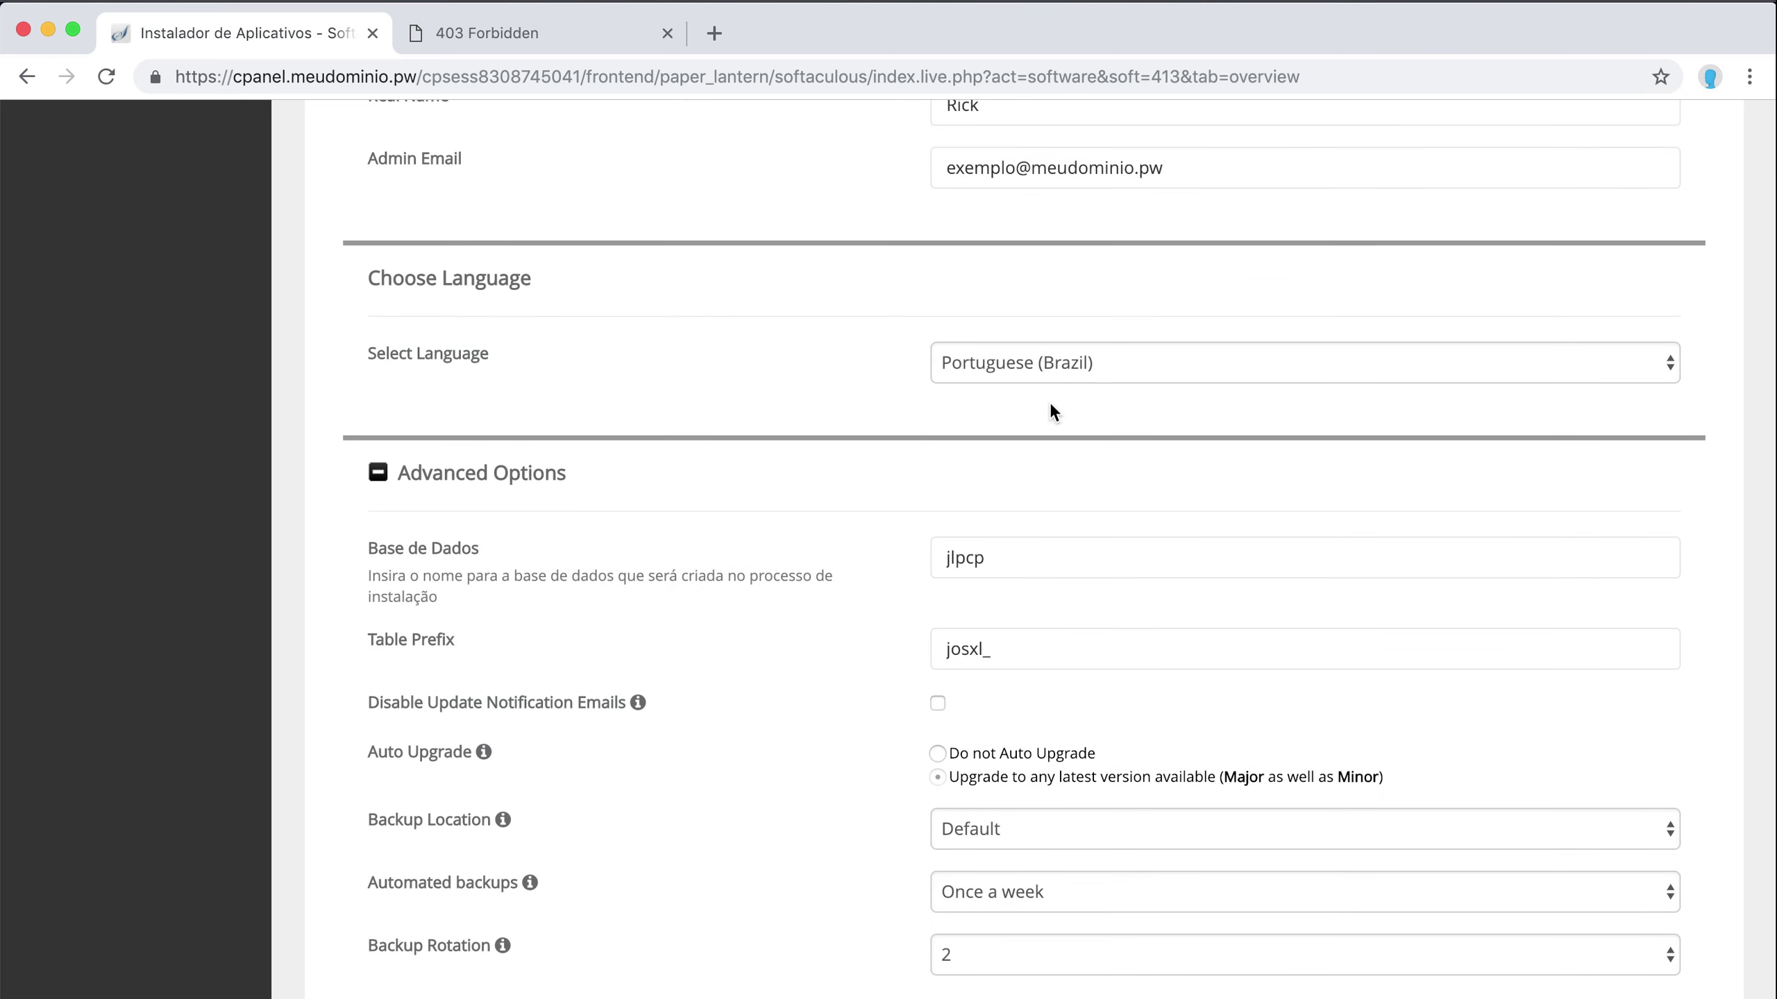
pyautogui.scroll(-3, 753, 413)
pyautogui.click(976, 385)
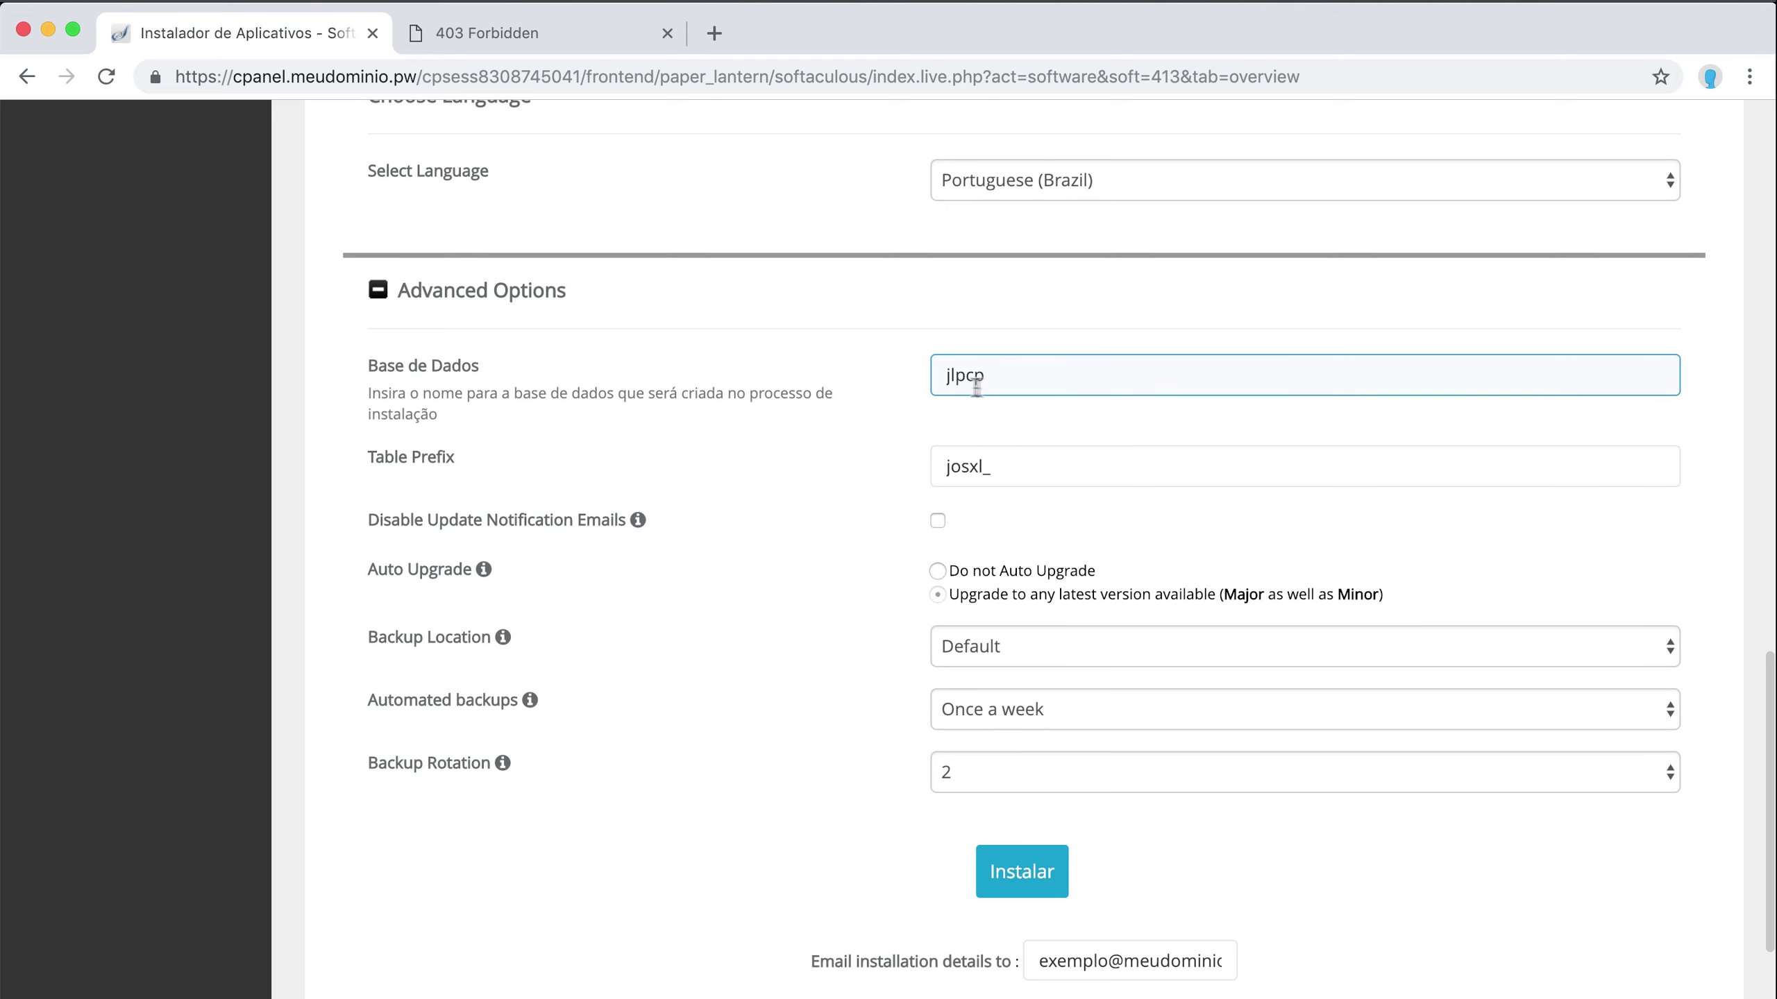
pyautogui.click(1063, 465)
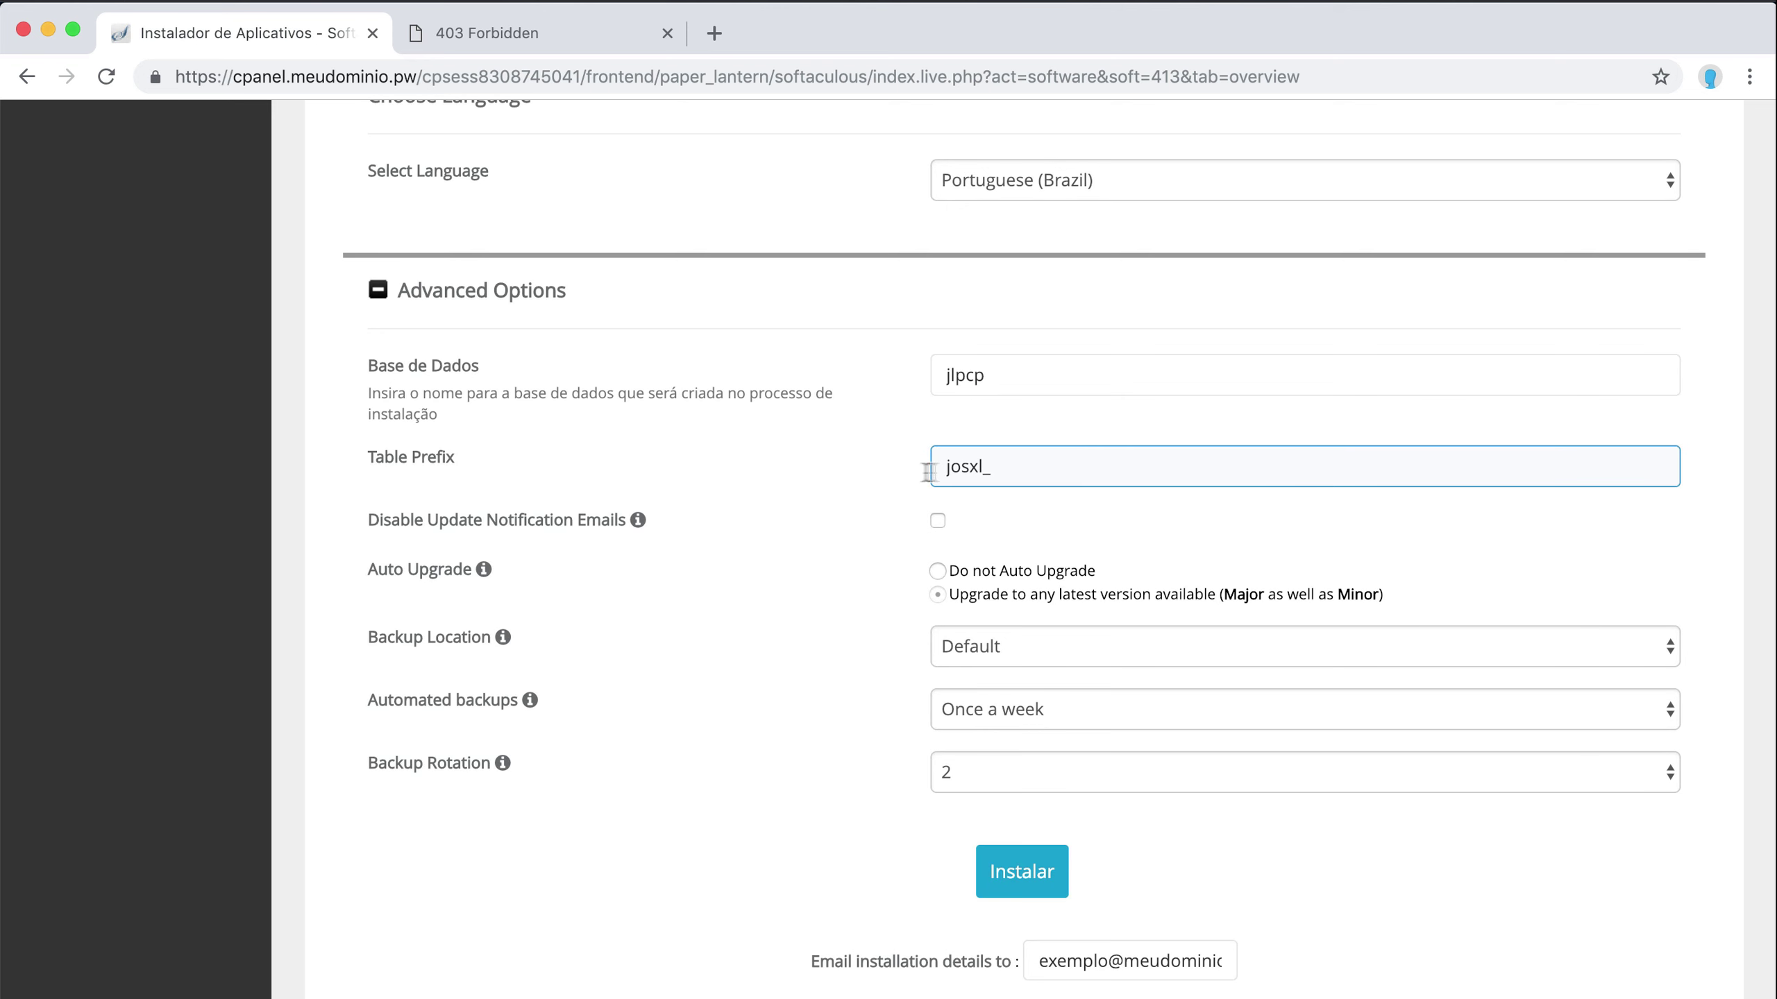
pyautogui.click(894, 469)
pyautogui.scroll(-2, 839, 483)
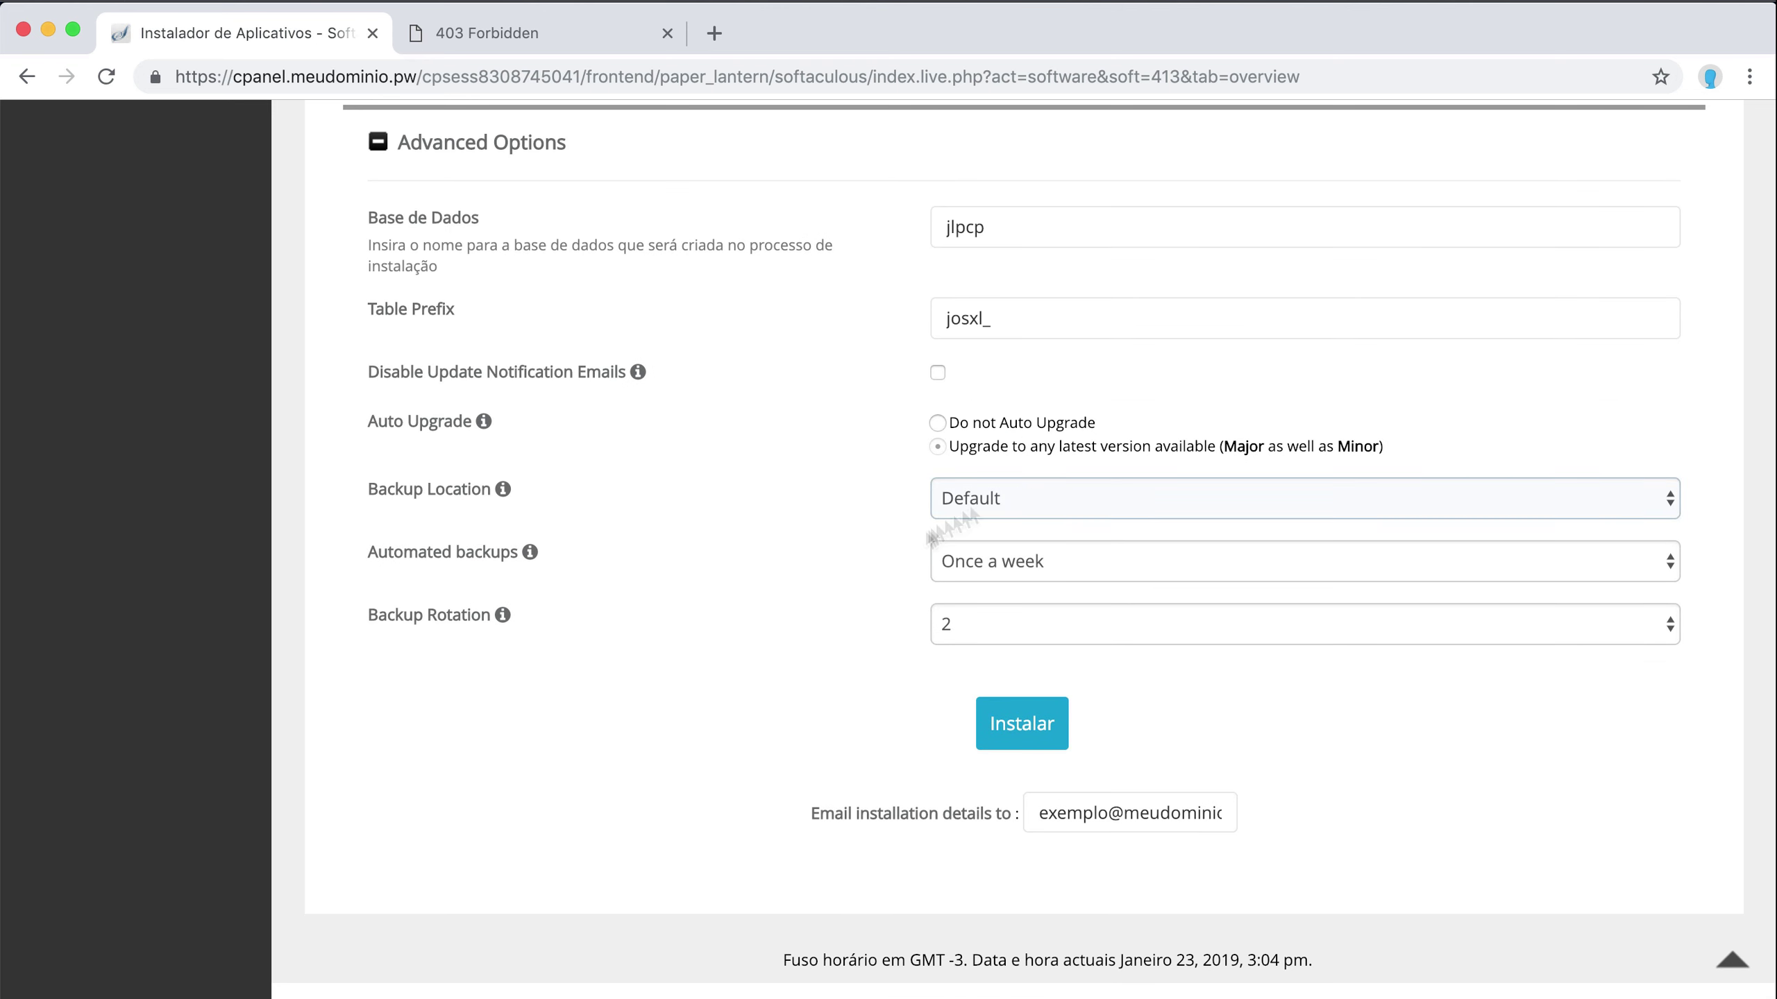
# - Install Joomla, keeping weekly automated backups, a backup rotation of 2 and the entered e-mail address for the installation details
pyautogui.click(977, 618)
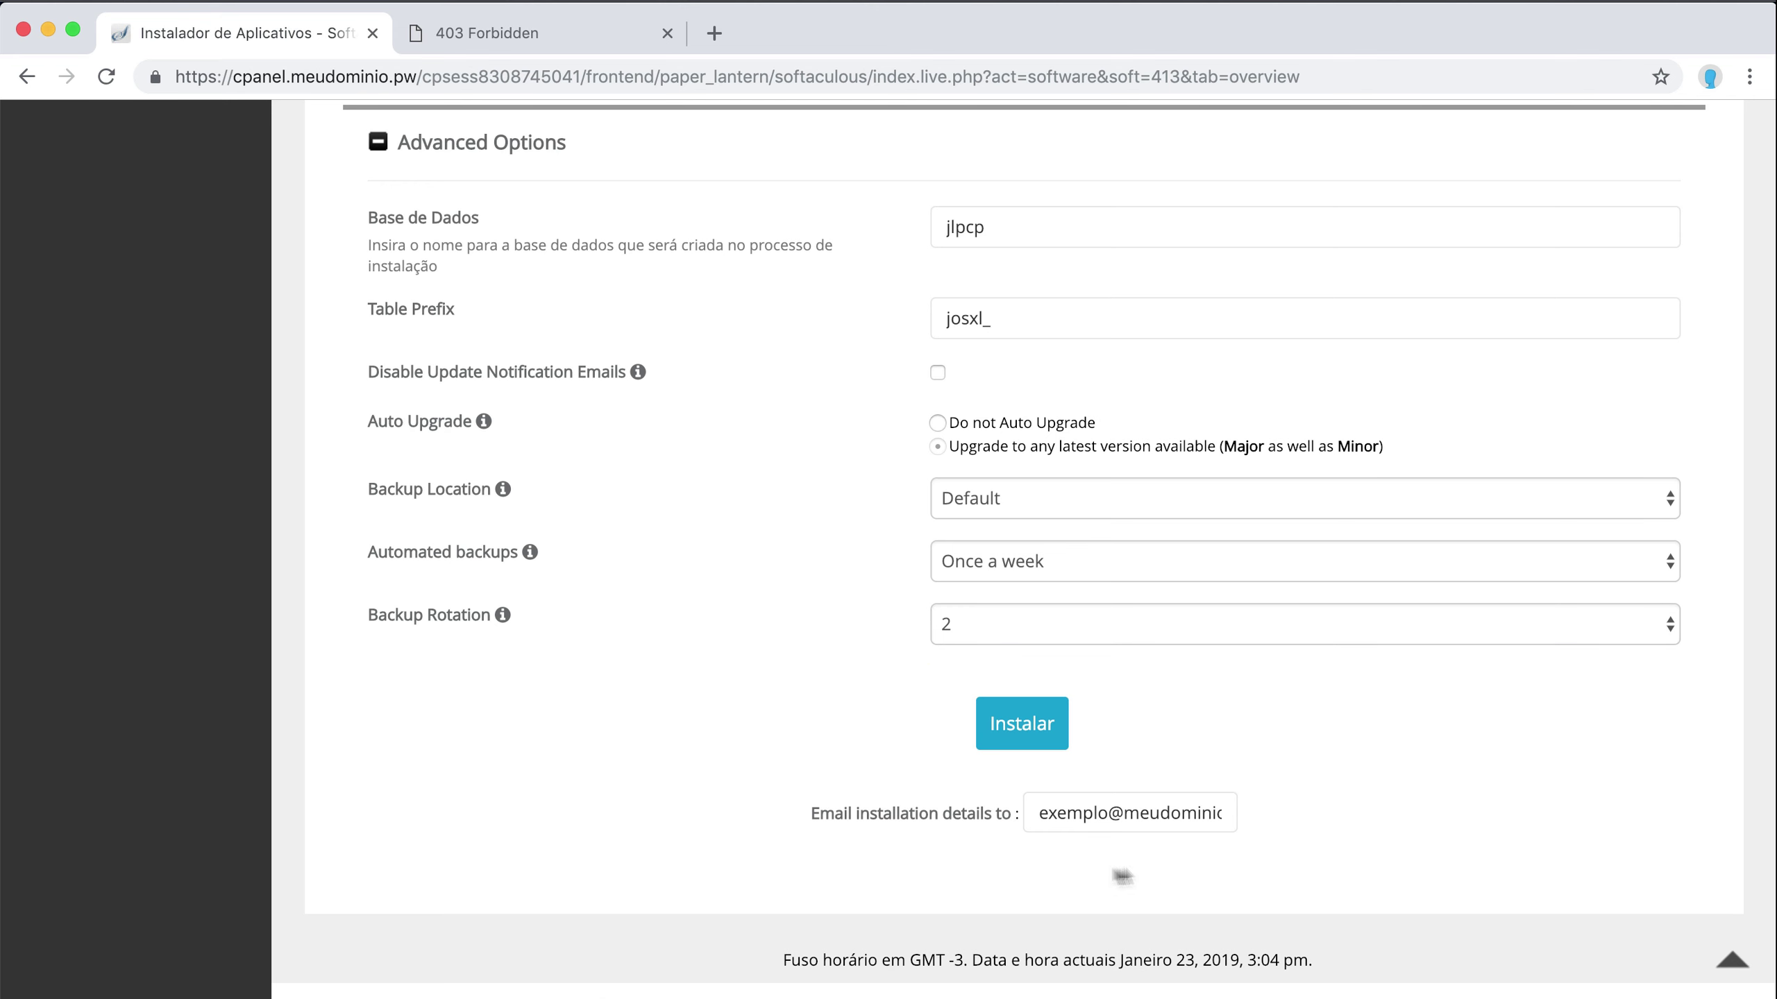
pyautogui.click(1127, 814)
pyautogui.click(1252, 817)
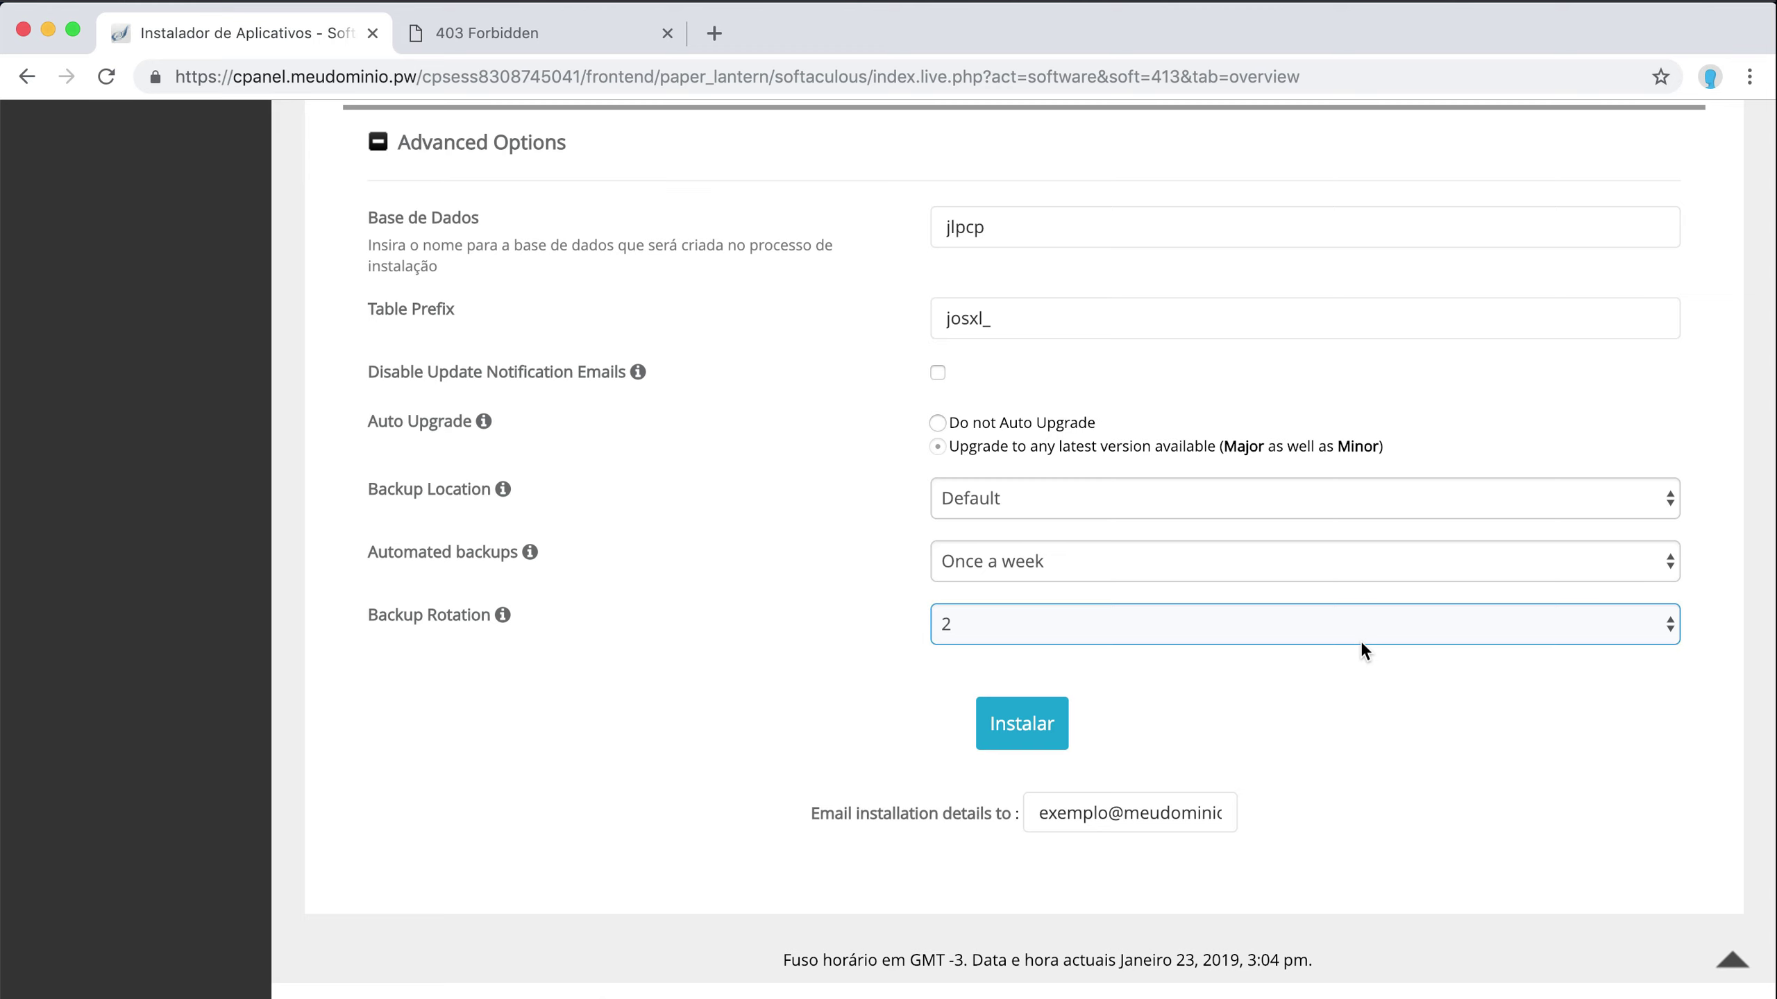
pyautogui.click(1021, 726)
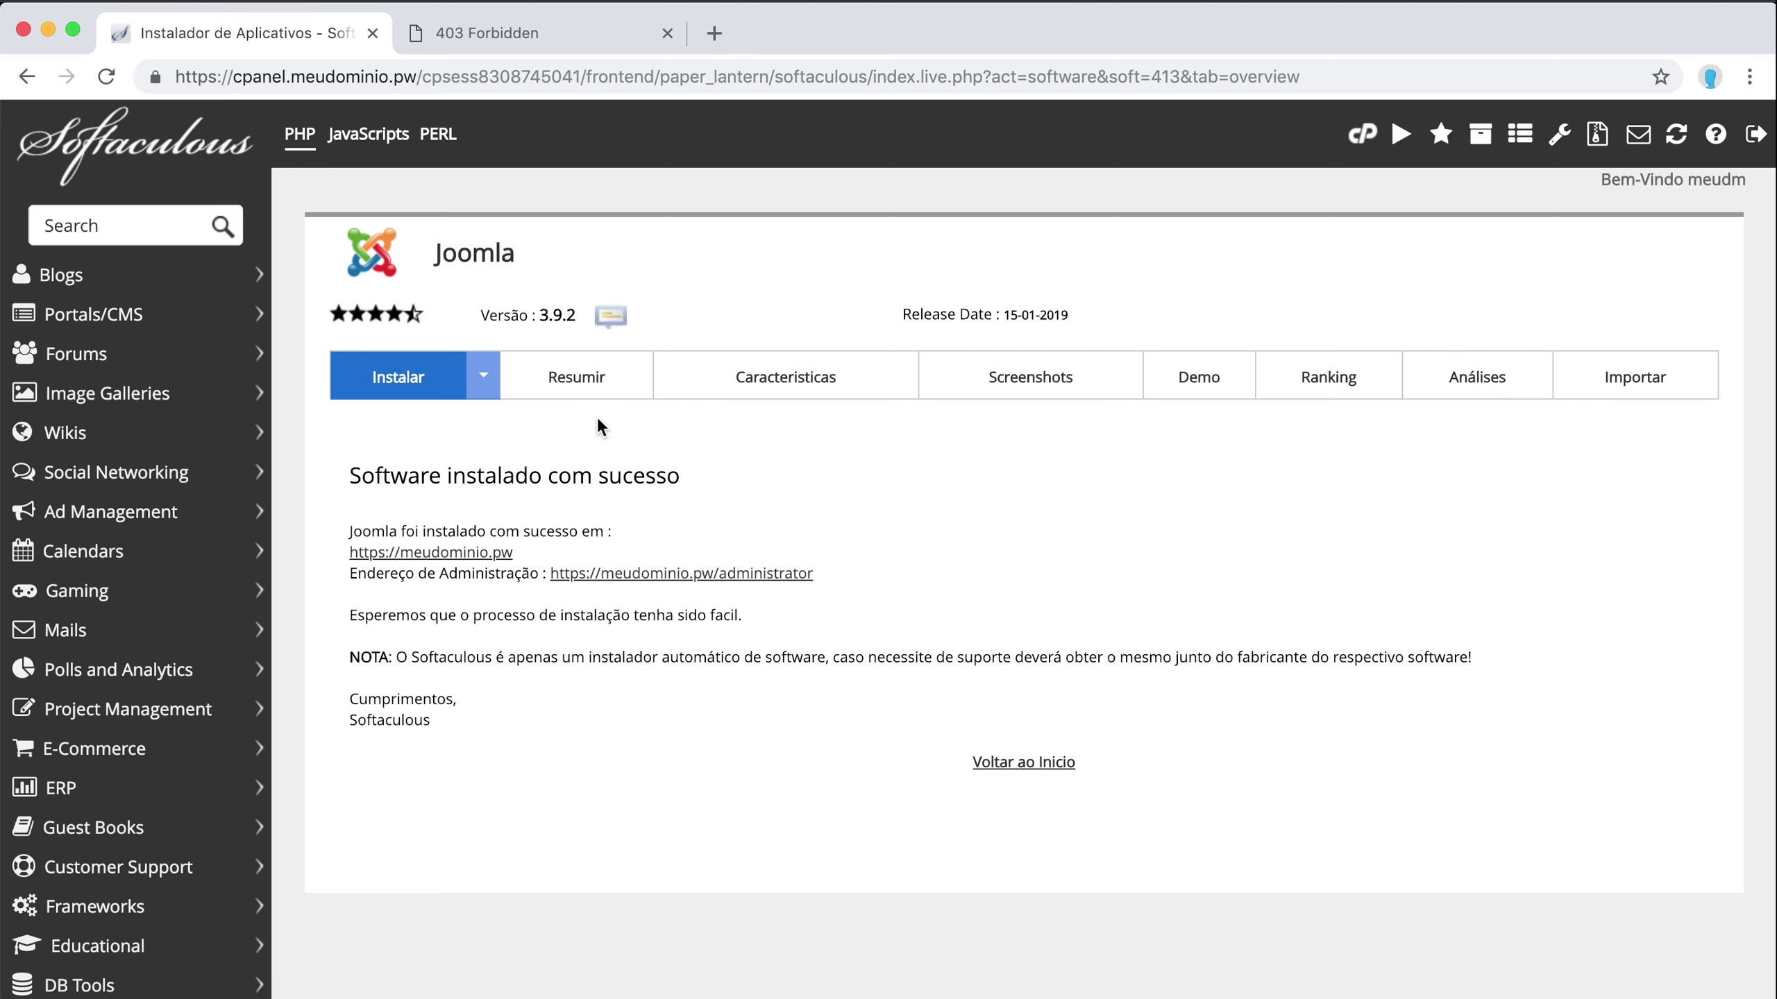
# - Reload the meudominio.pw home page and open the site's administration address from the Softaculous installation result
pyautogui.click(514, 27)
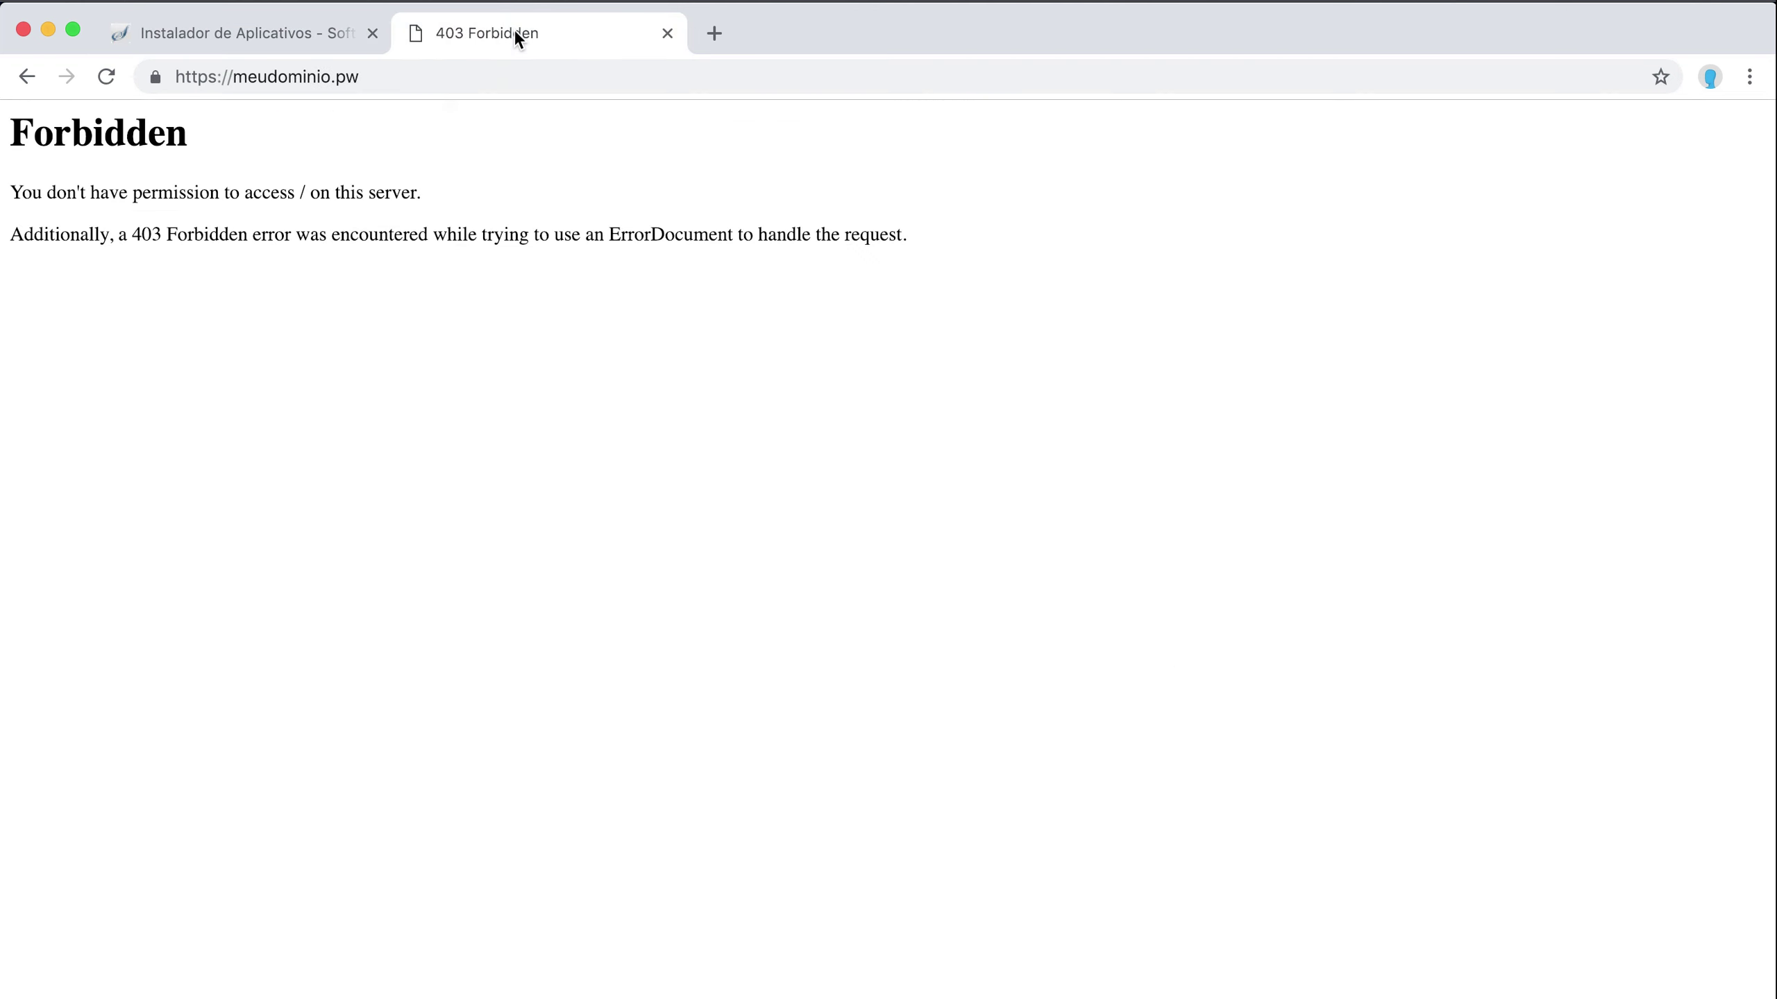
pyautogui.click(102, 80)
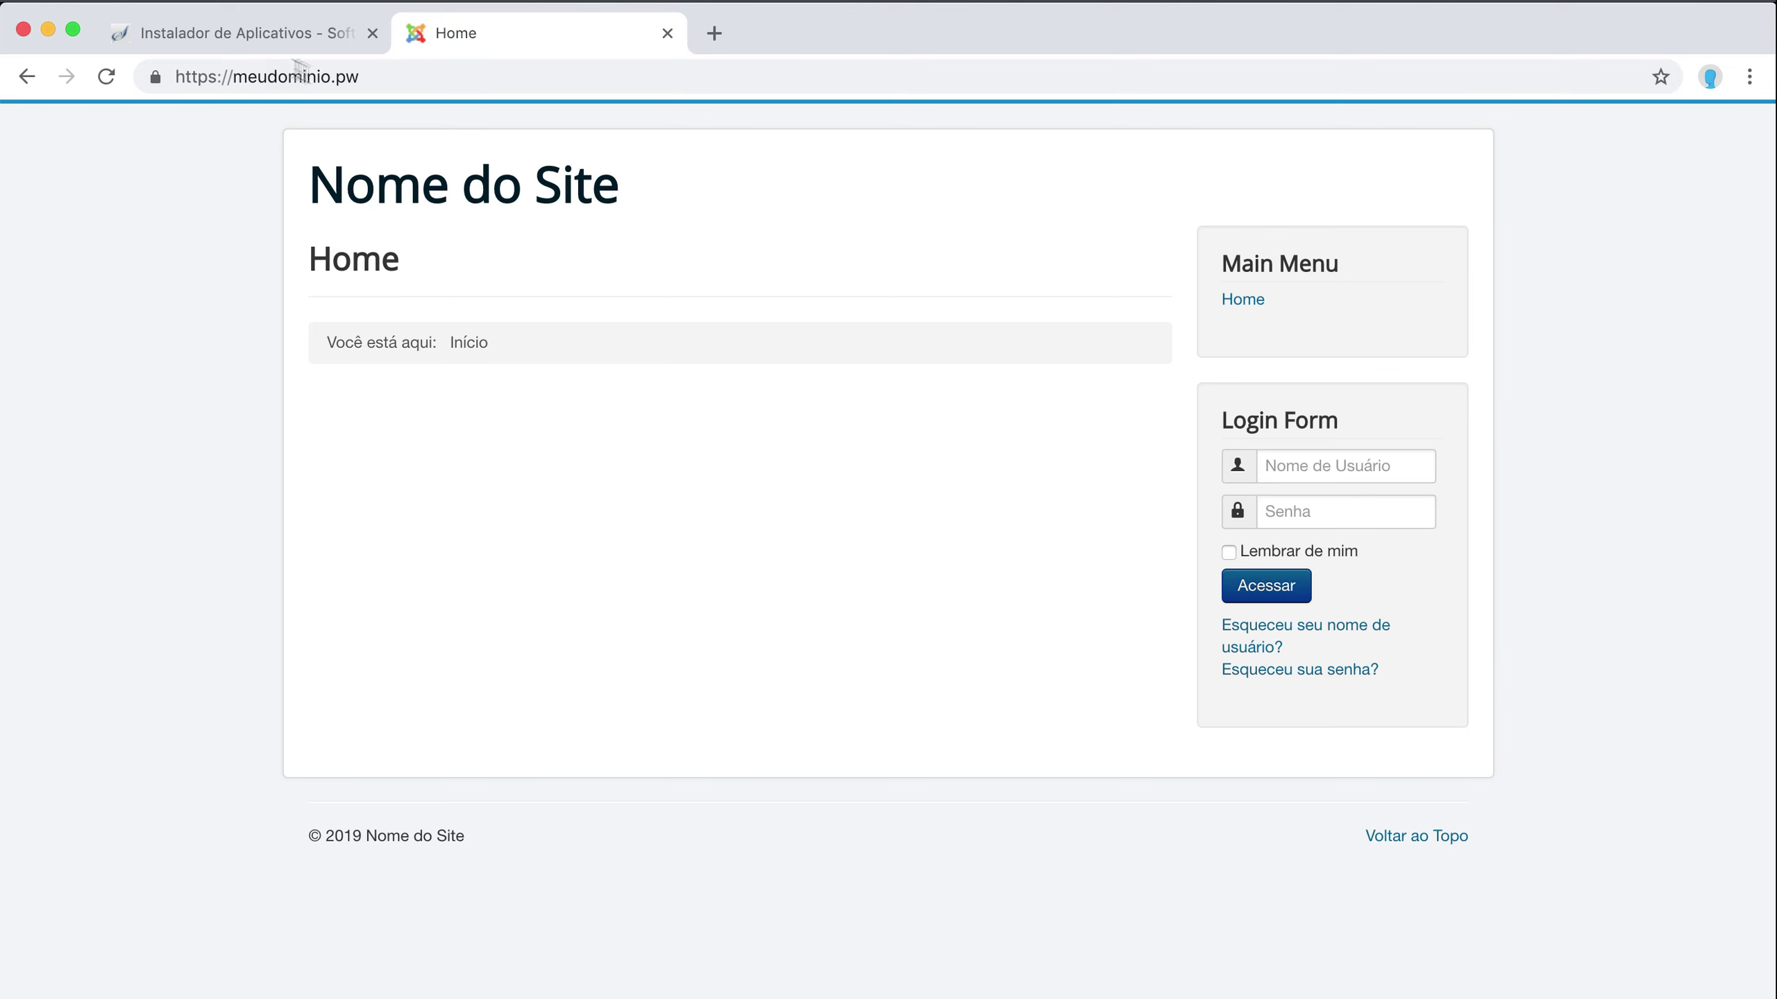
pyautogui.click(230, 24)
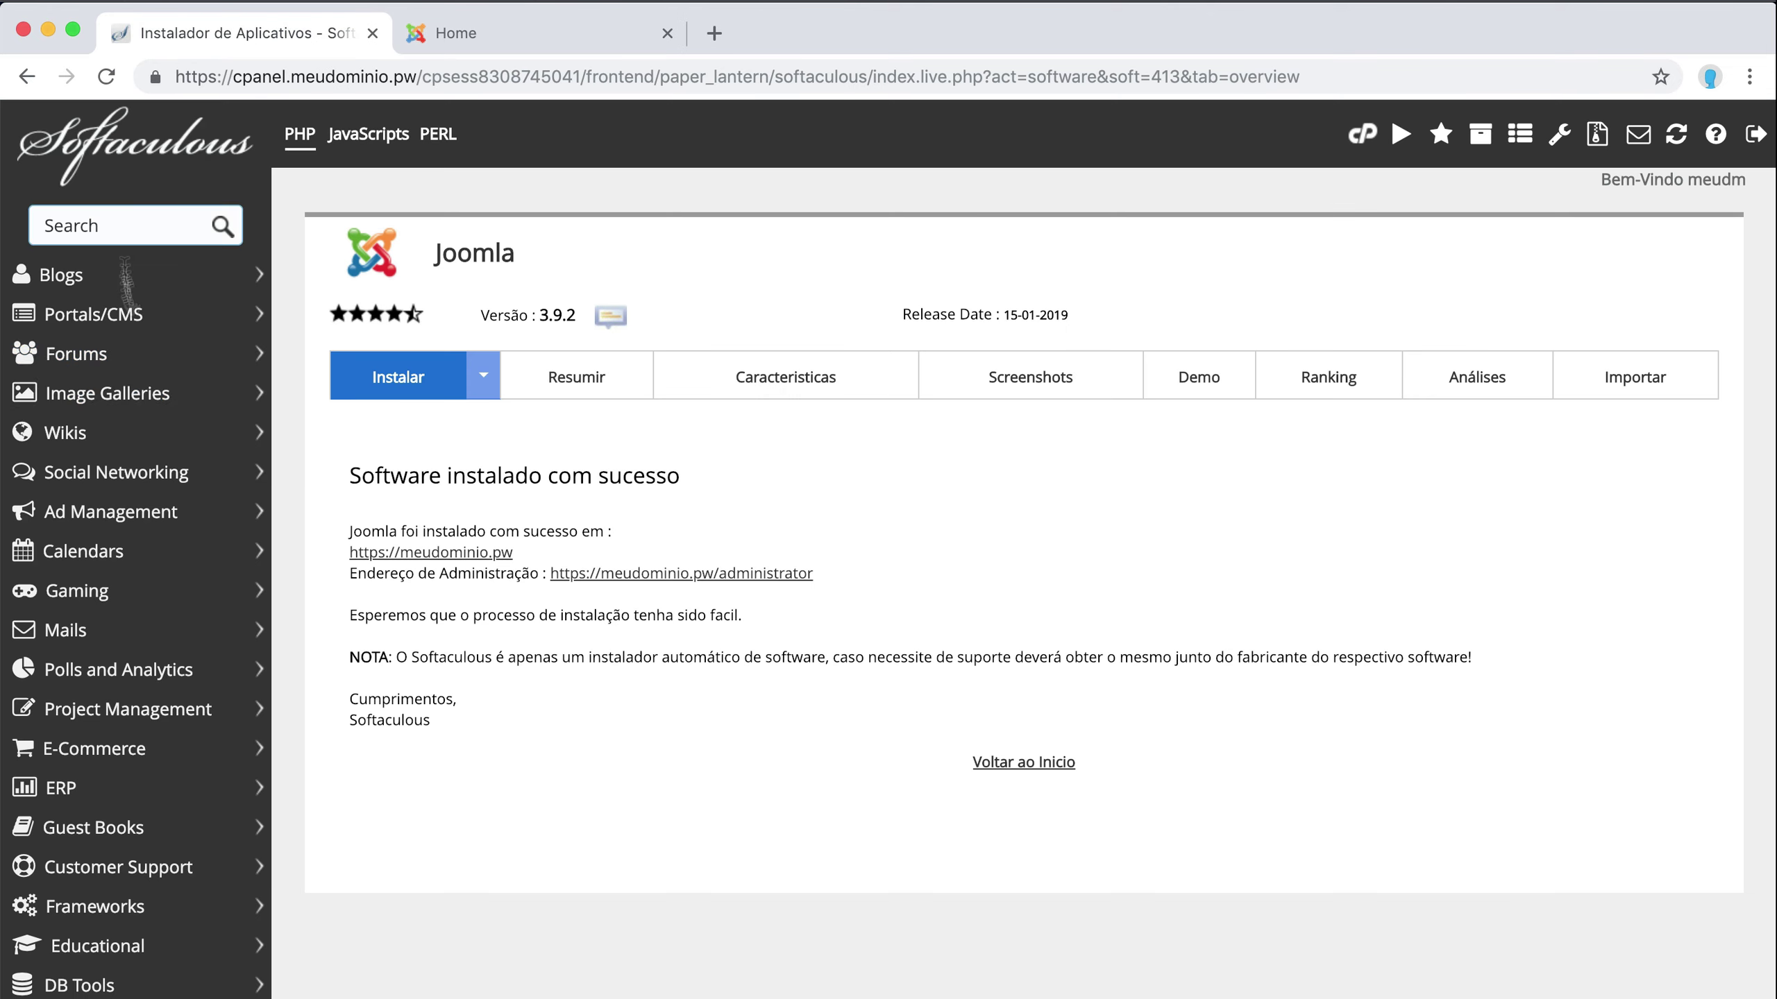
pyautogui.click(777, 574)
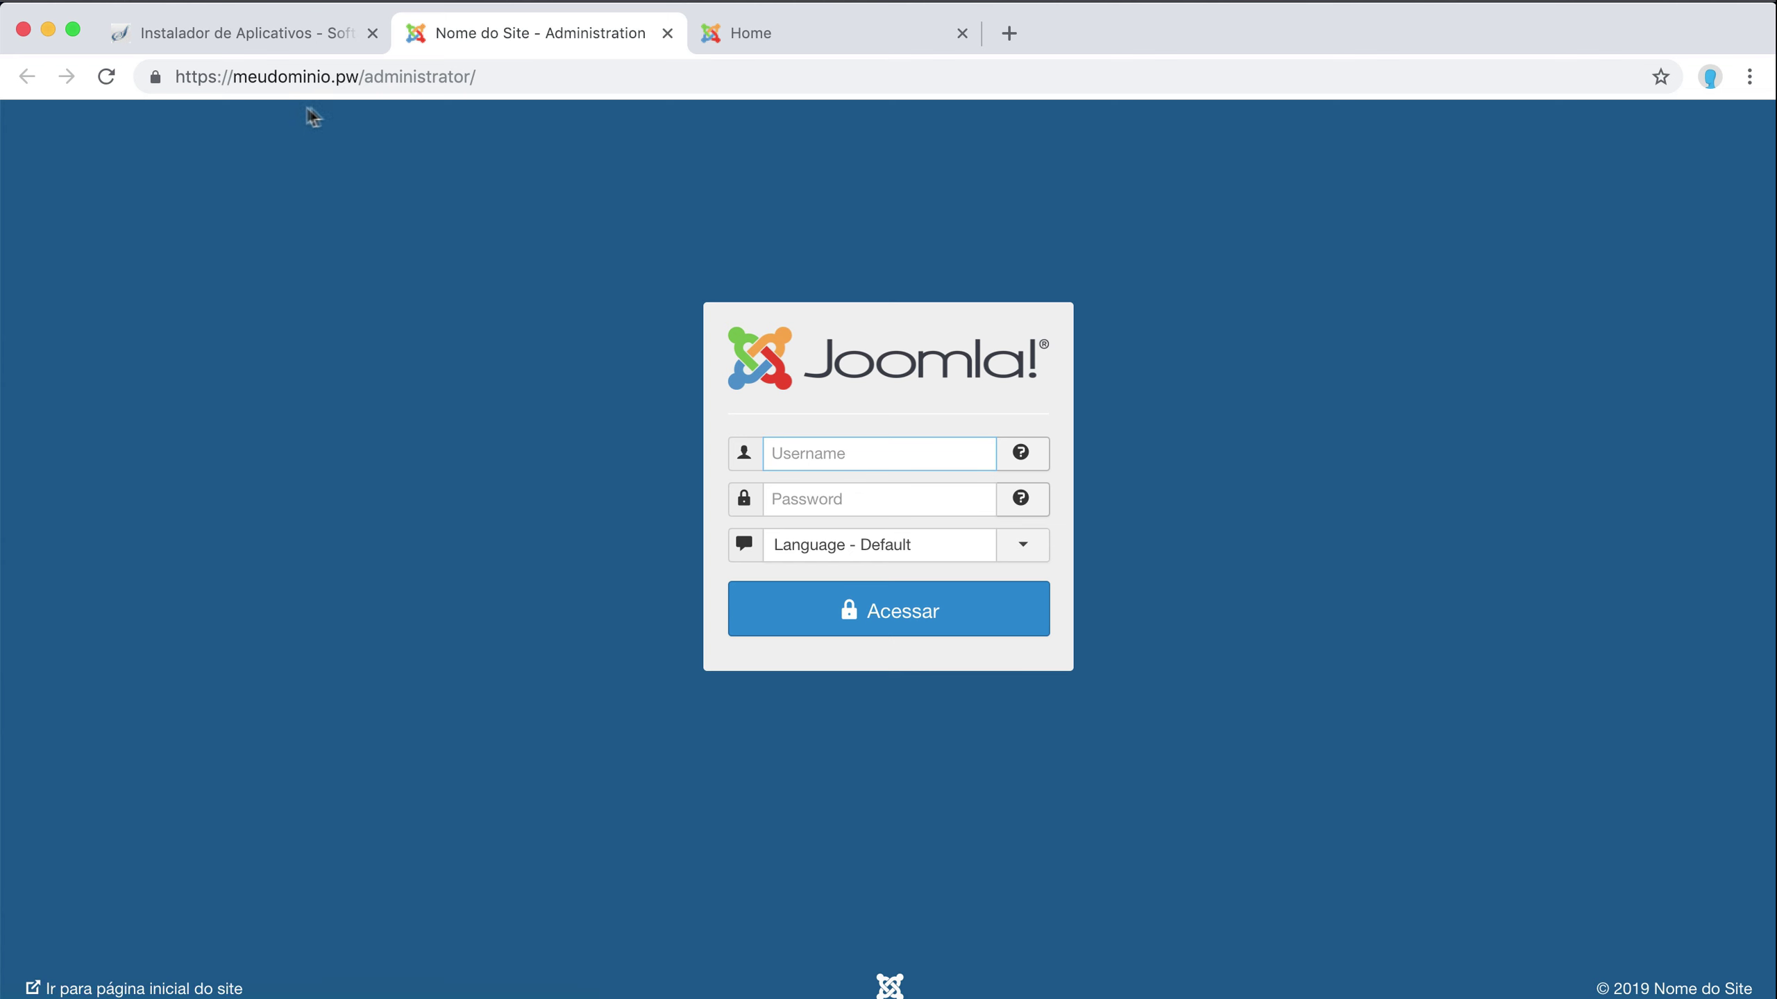
pyautogui.click(304, 378)
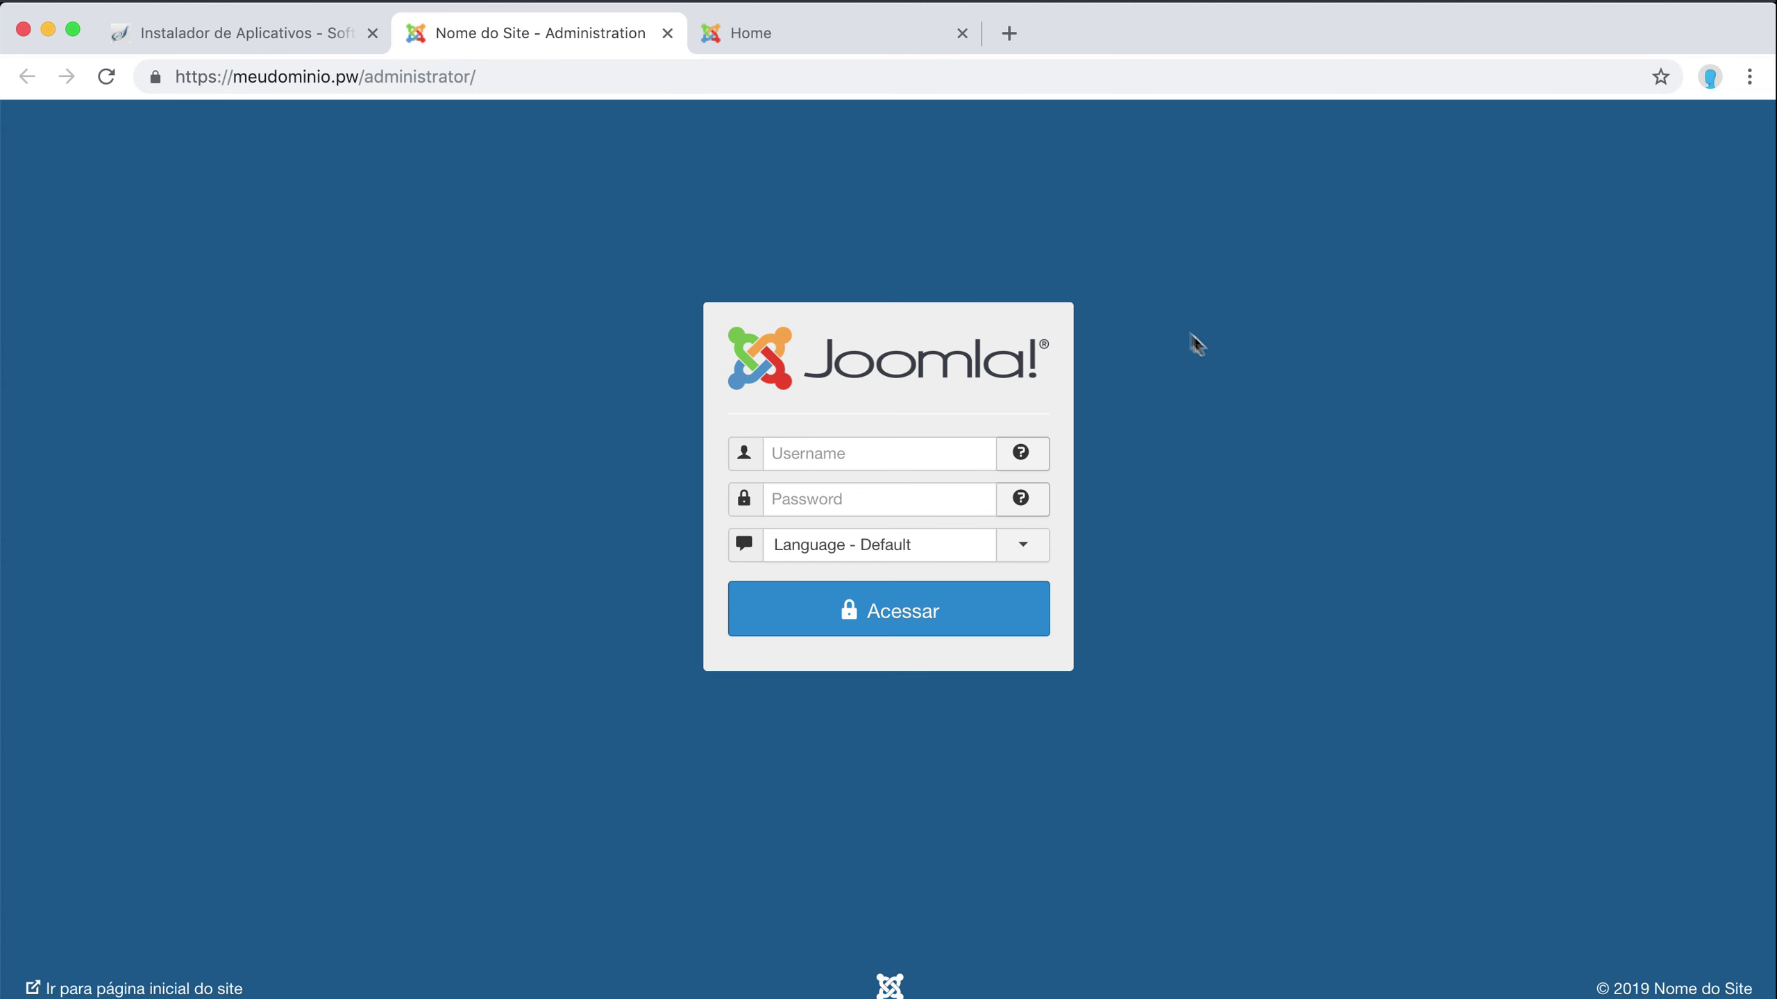
# - Log in to the Joomla administration with the admin username and password, using the language Português do Brasil (pt-BR)
pyautogui.click(867, 462)
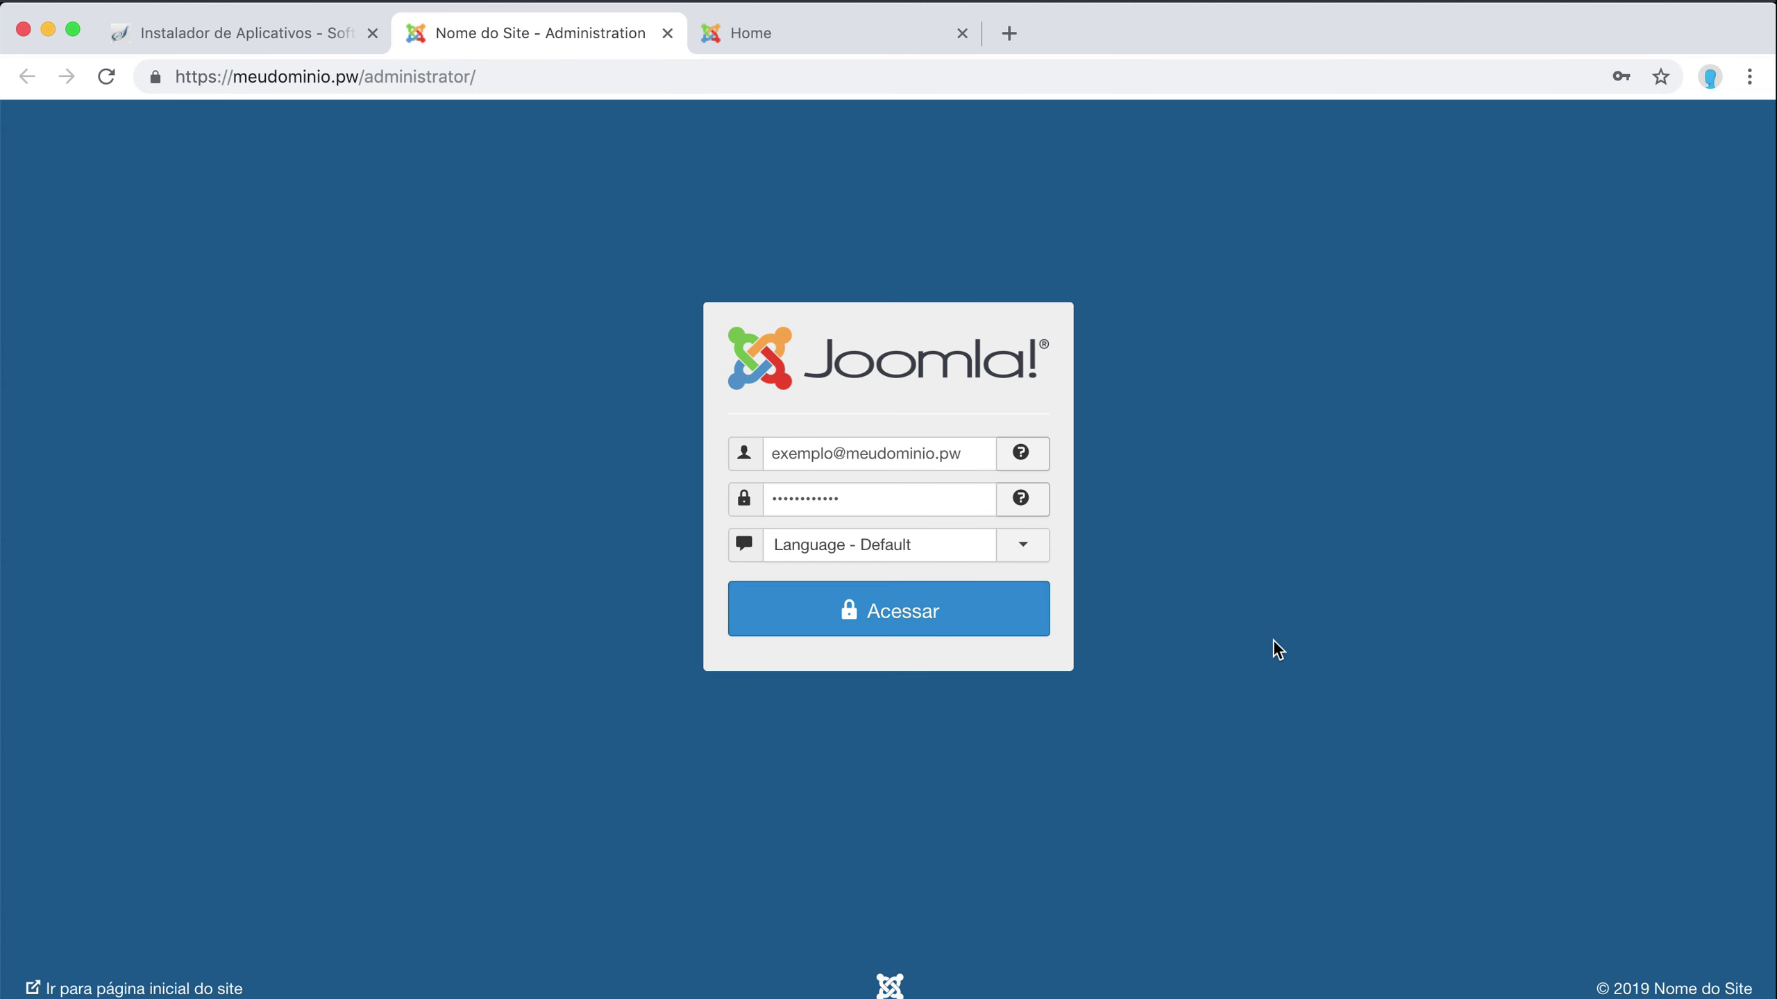
pyautogui.click(969, 557)
pyautogui.click(905, 640)
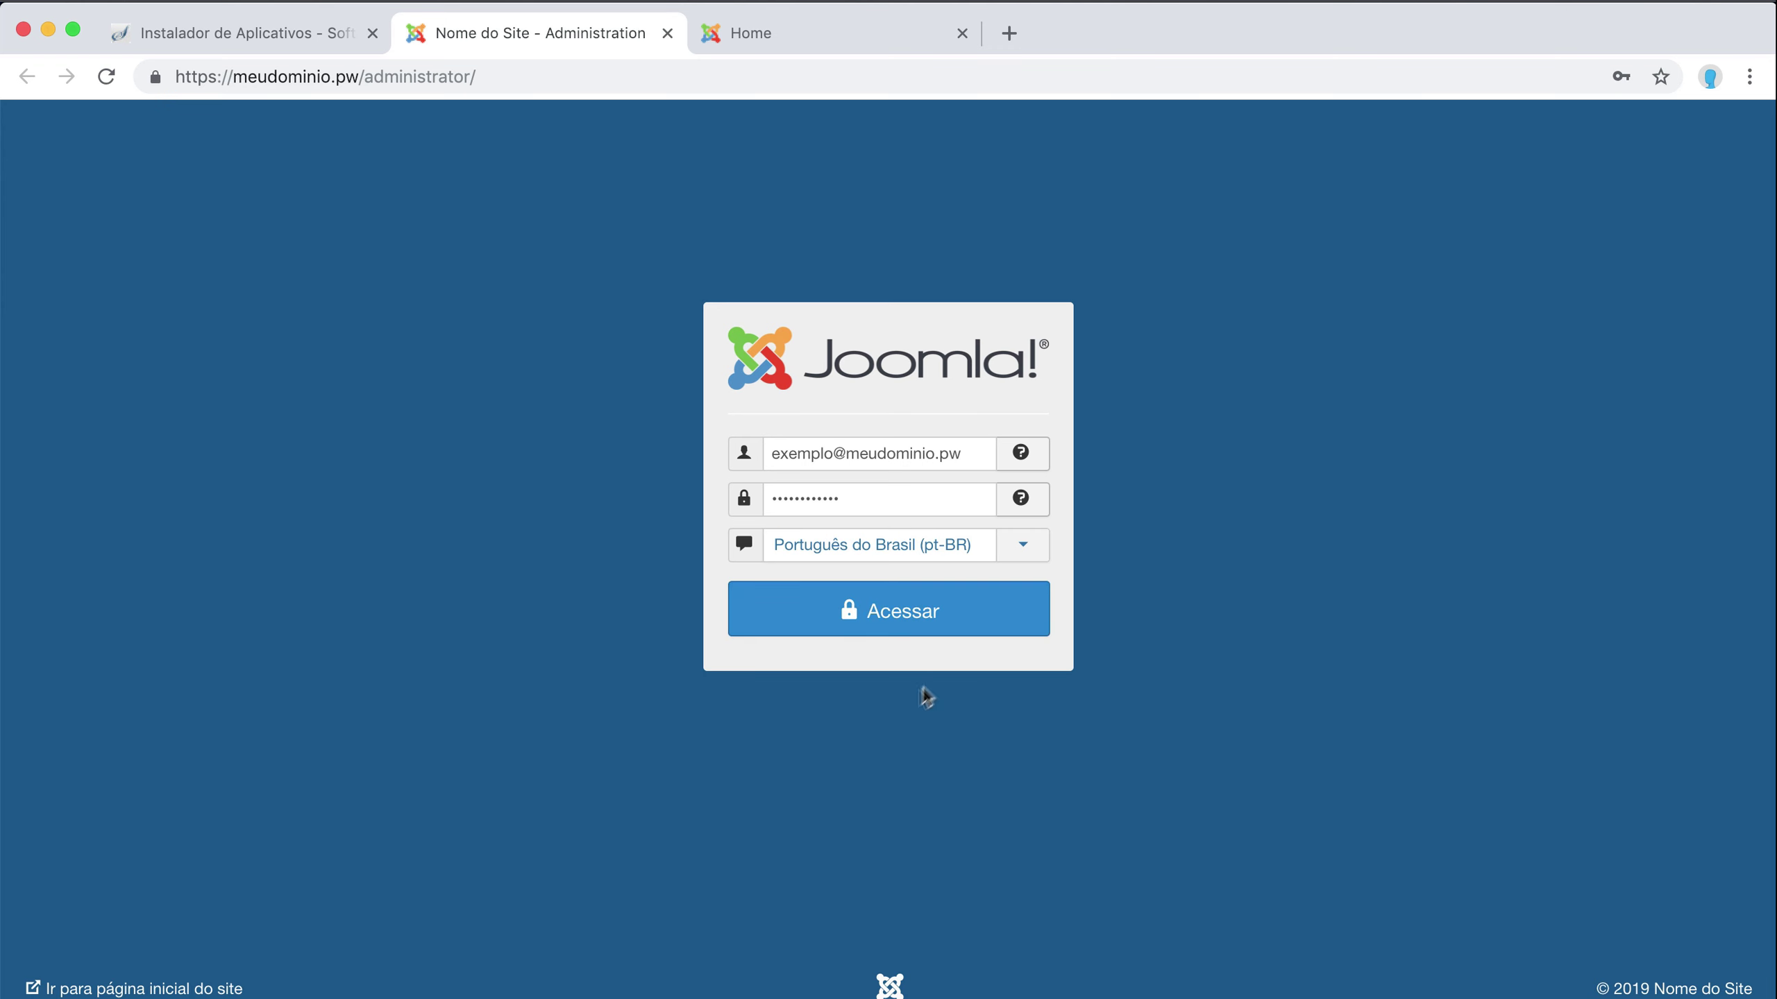
pyautogui.click(901, 618)
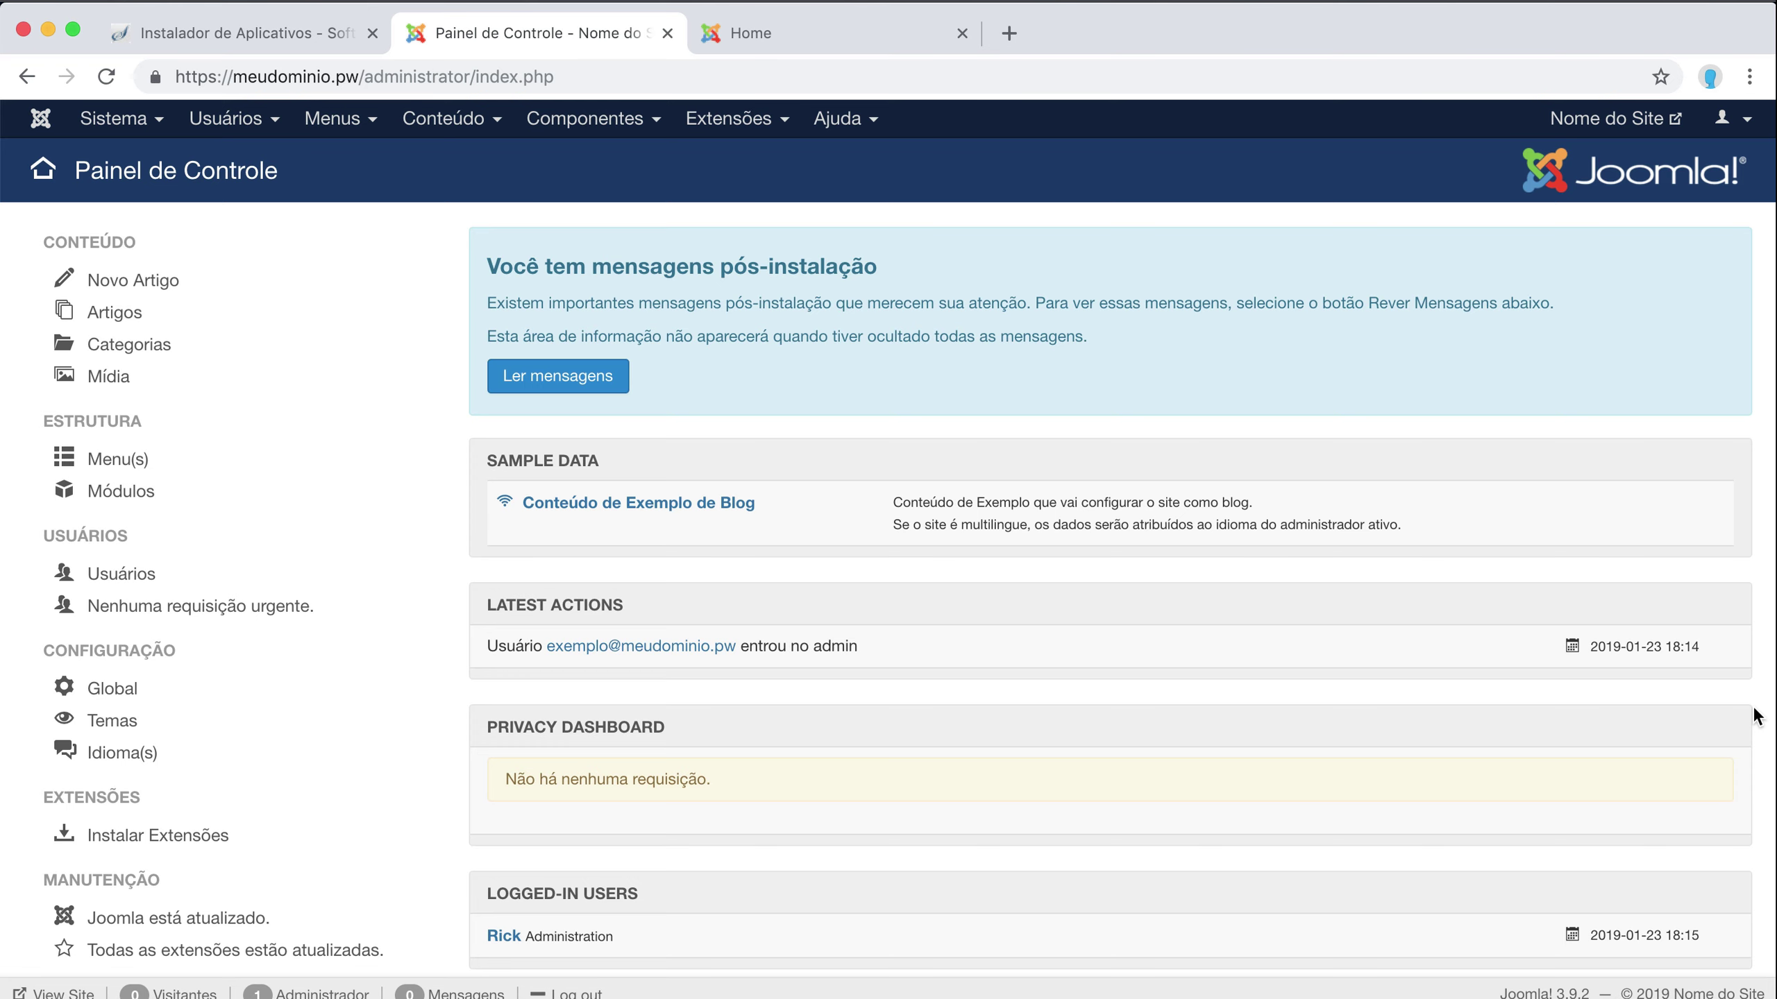